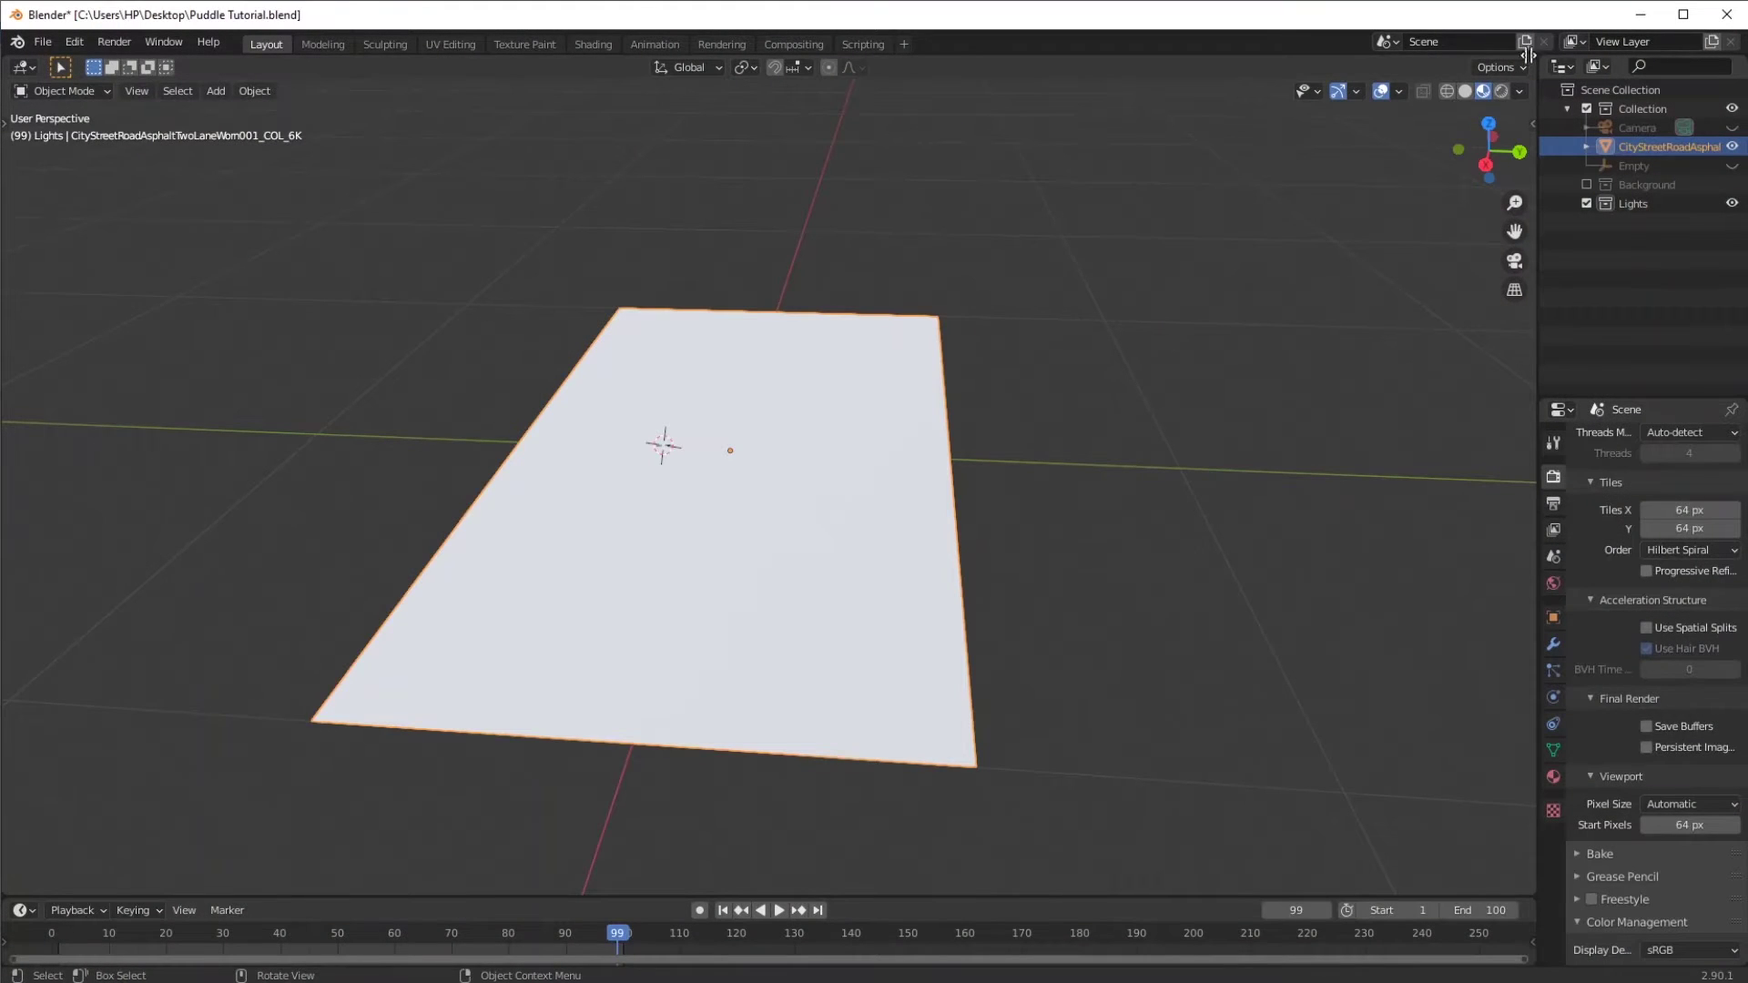
- Split the 3D view and make the right half a Shader Editor with its sidebar hidden
drag(1528, 58, 771, 133)
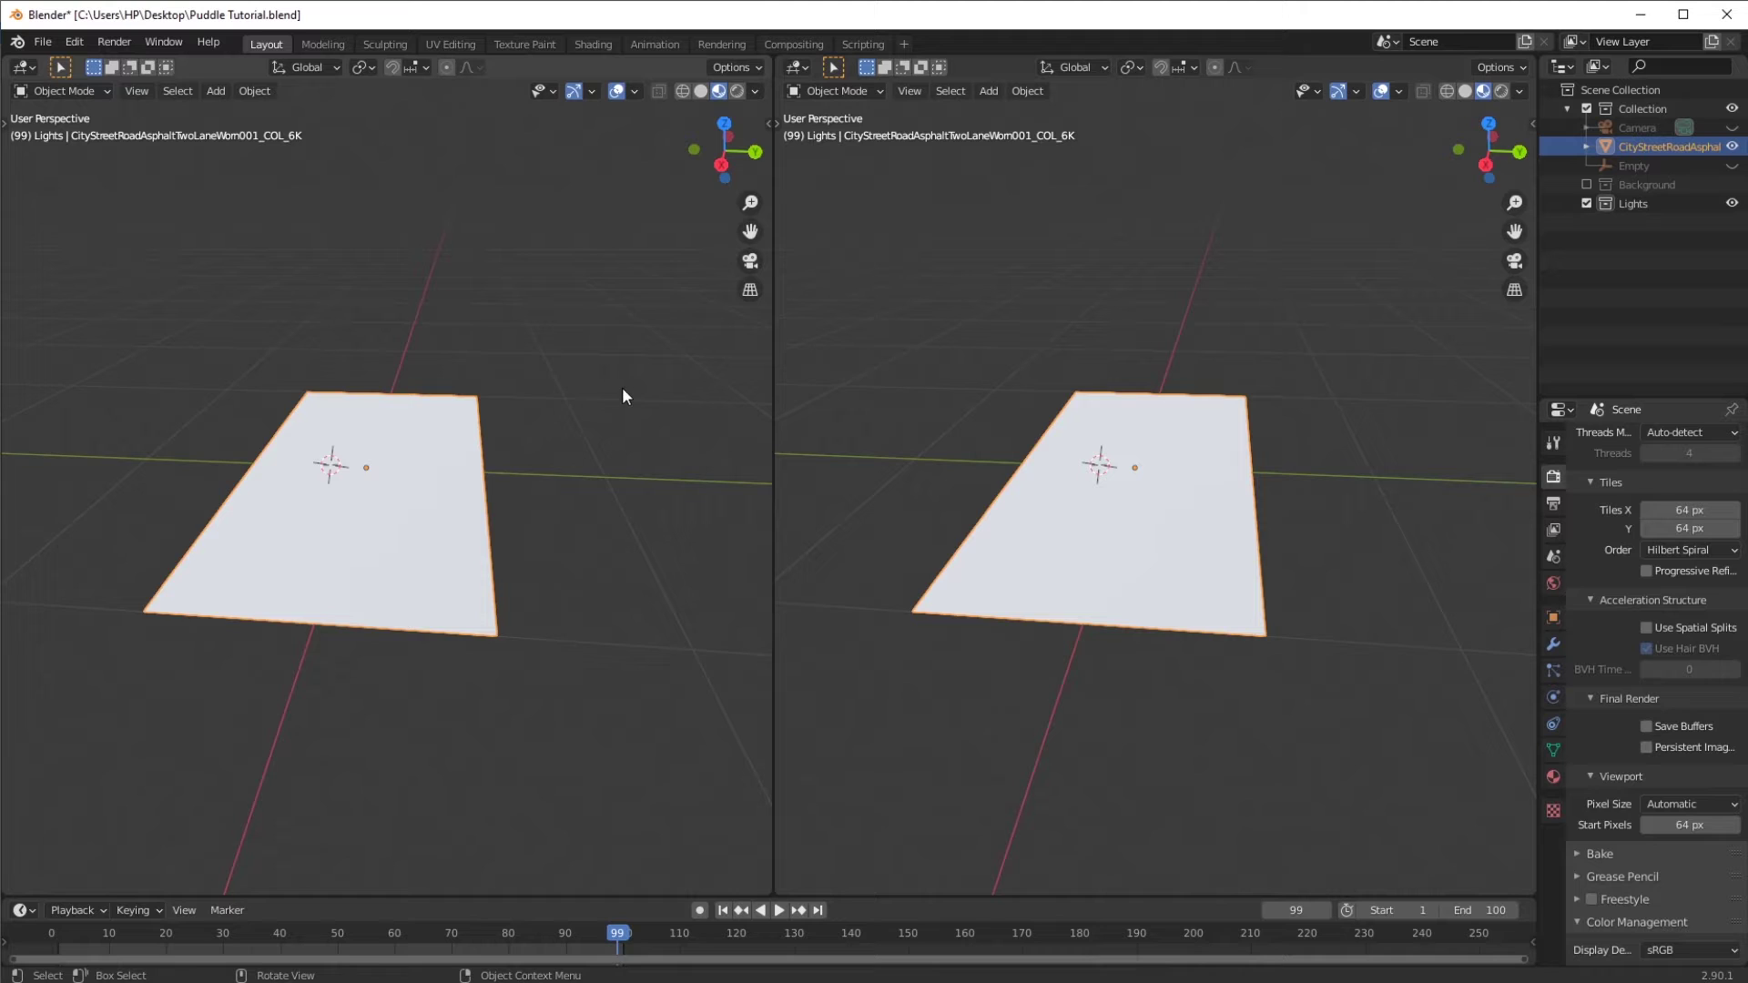
scroll(621, 386, up, 4)
scroll(538, 369, down, 1)
scroll(583, 357, down, 2)
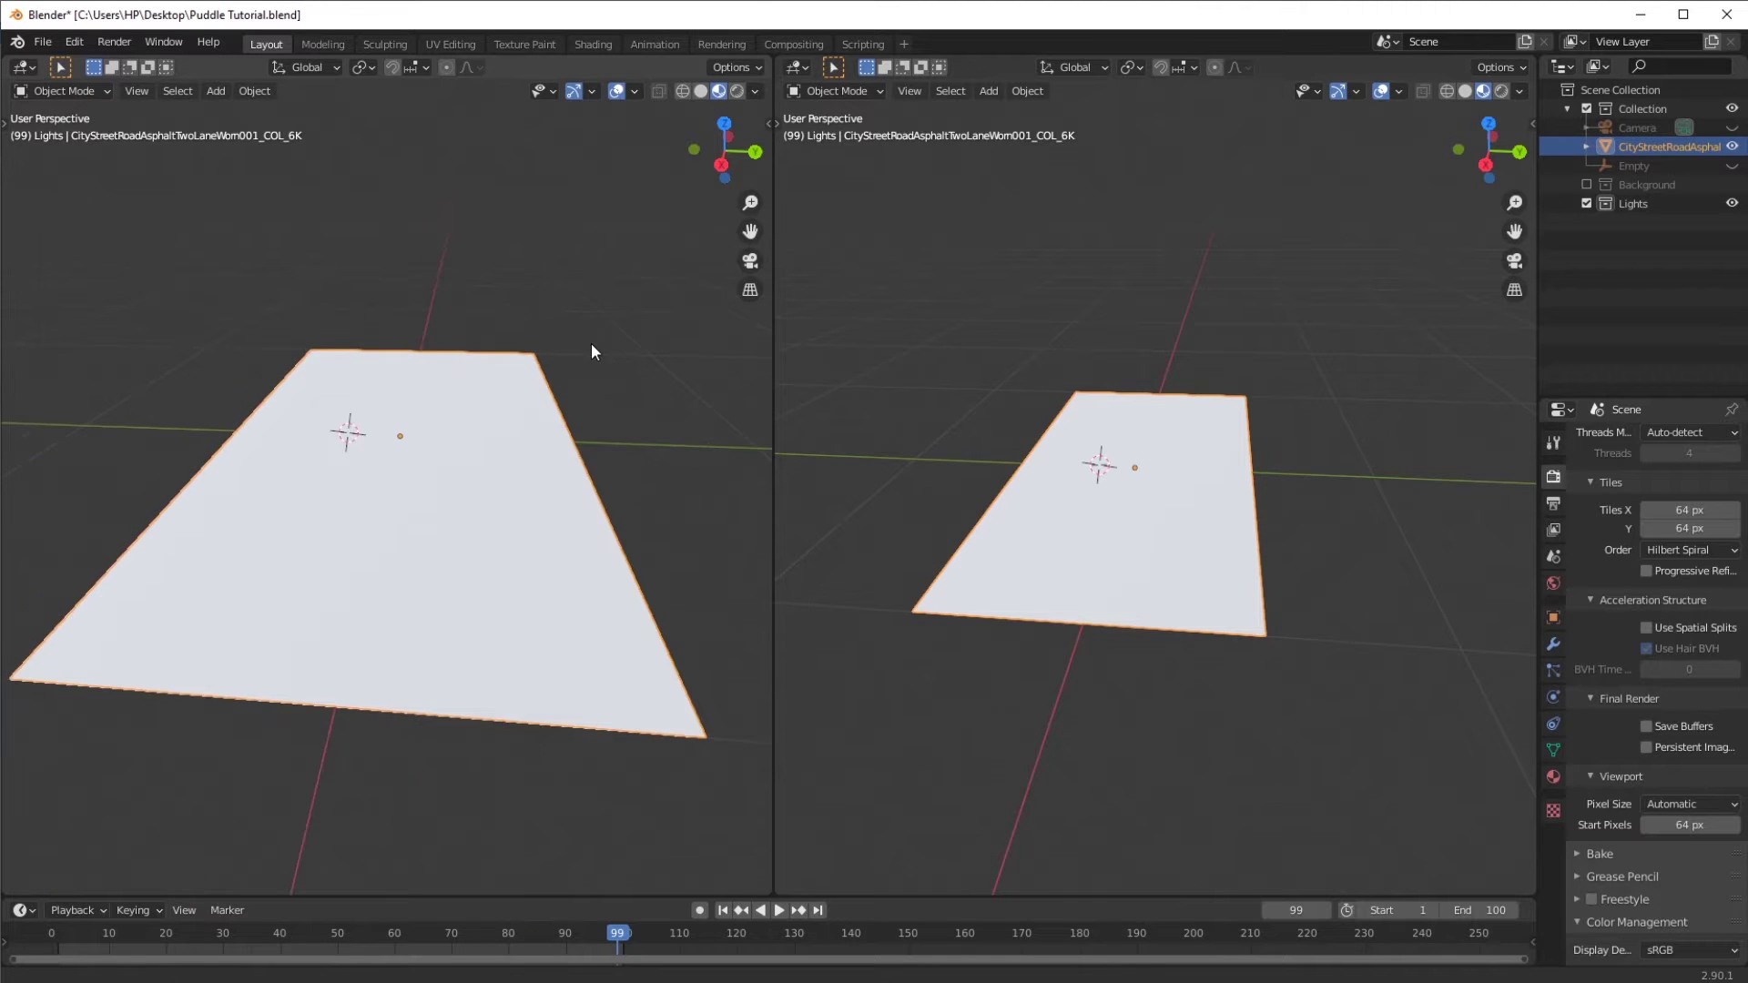
click(797, 67)
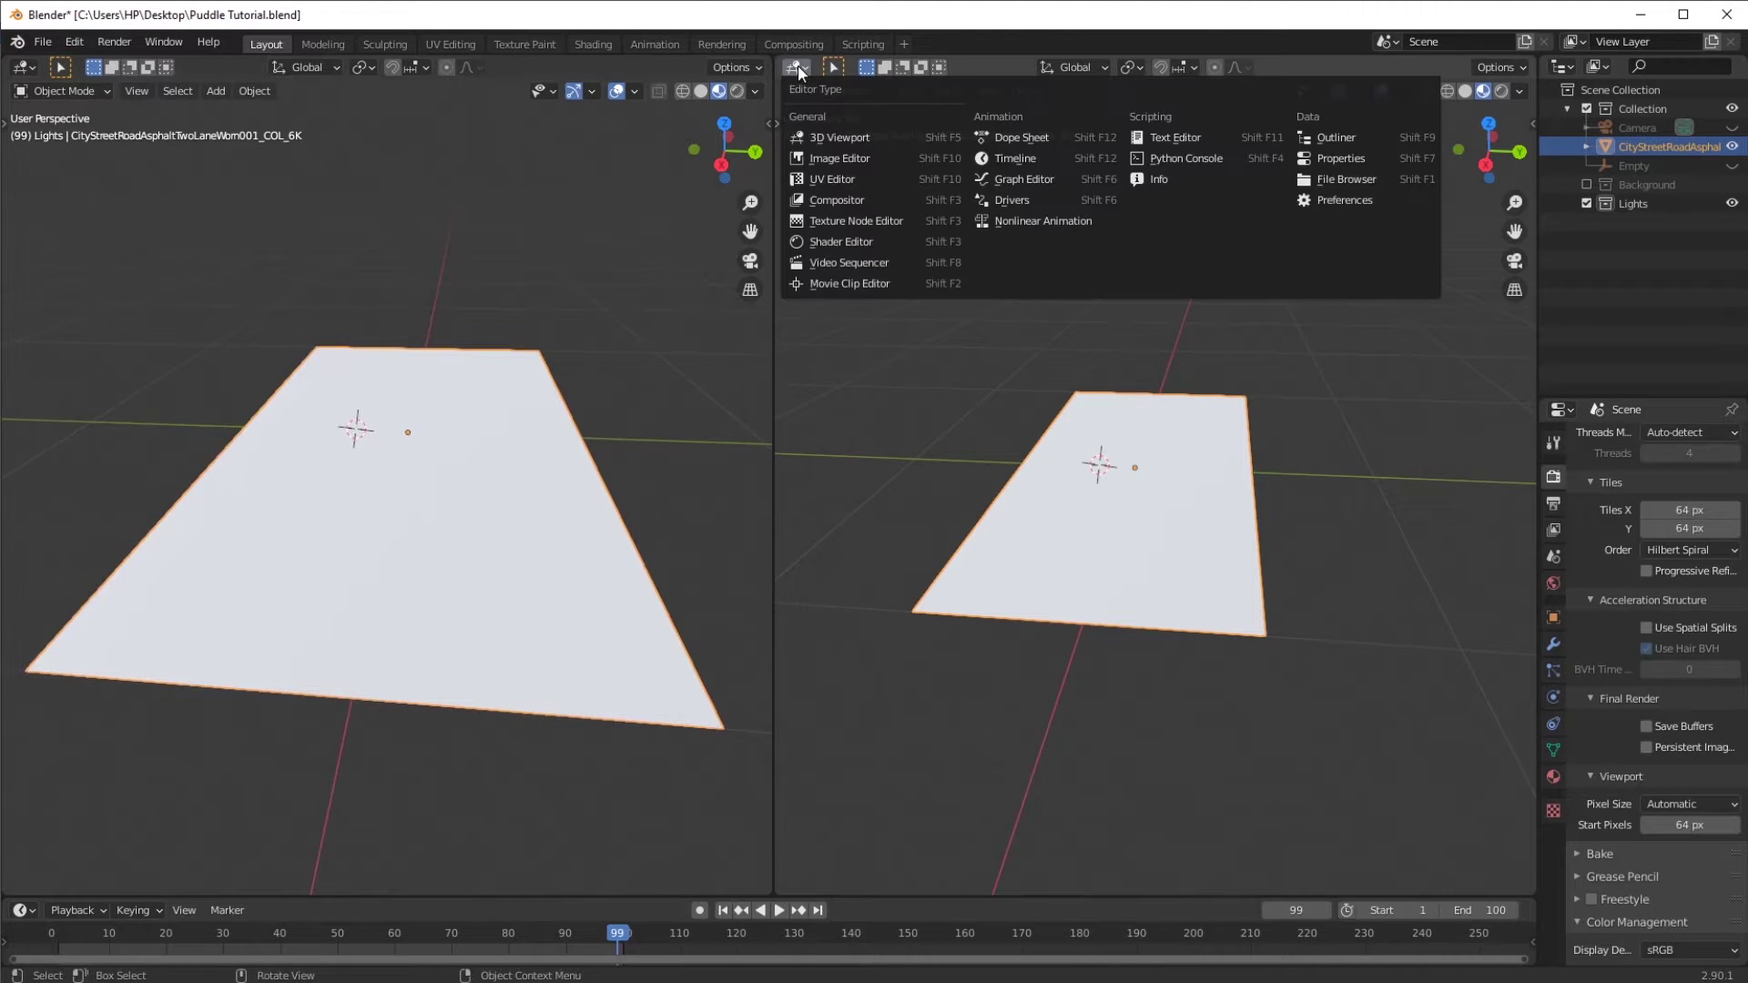
click(845, 244)
key(n)
middle_drag(850, 265, 1035, 235)
- Import the four road texture images as nodes with Node Wrangler and arrange them
key(ctrl+v)
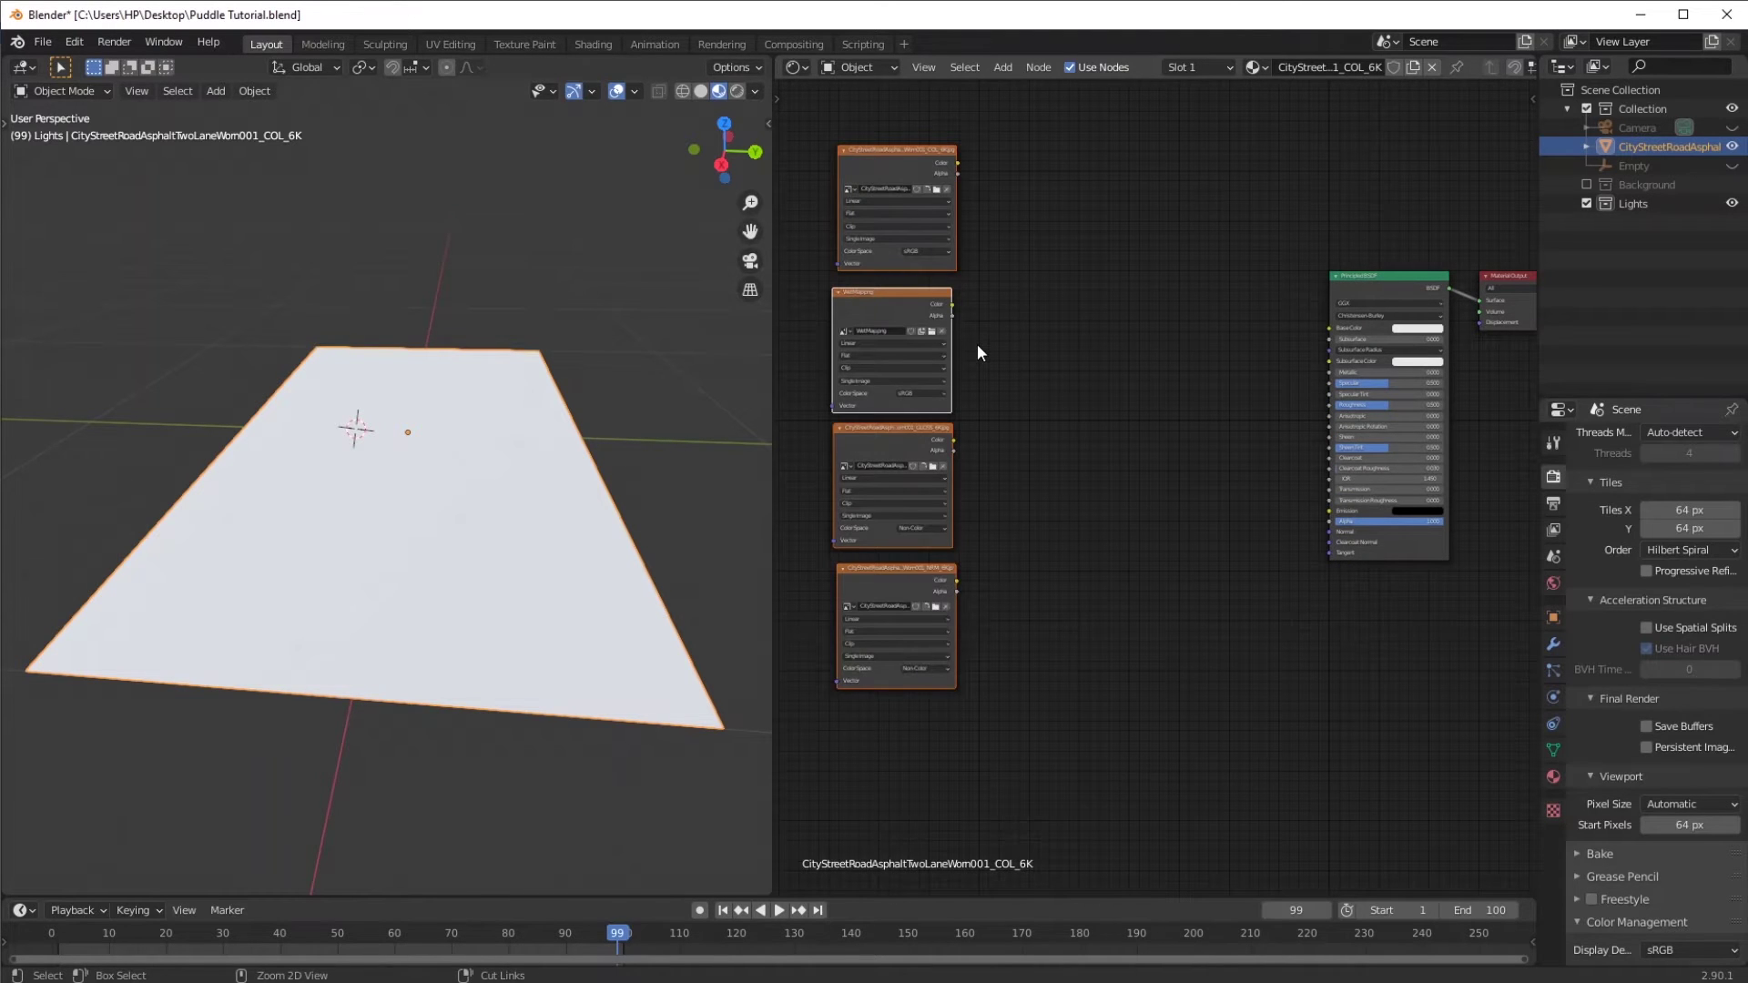
key(g)
click(972, 374)
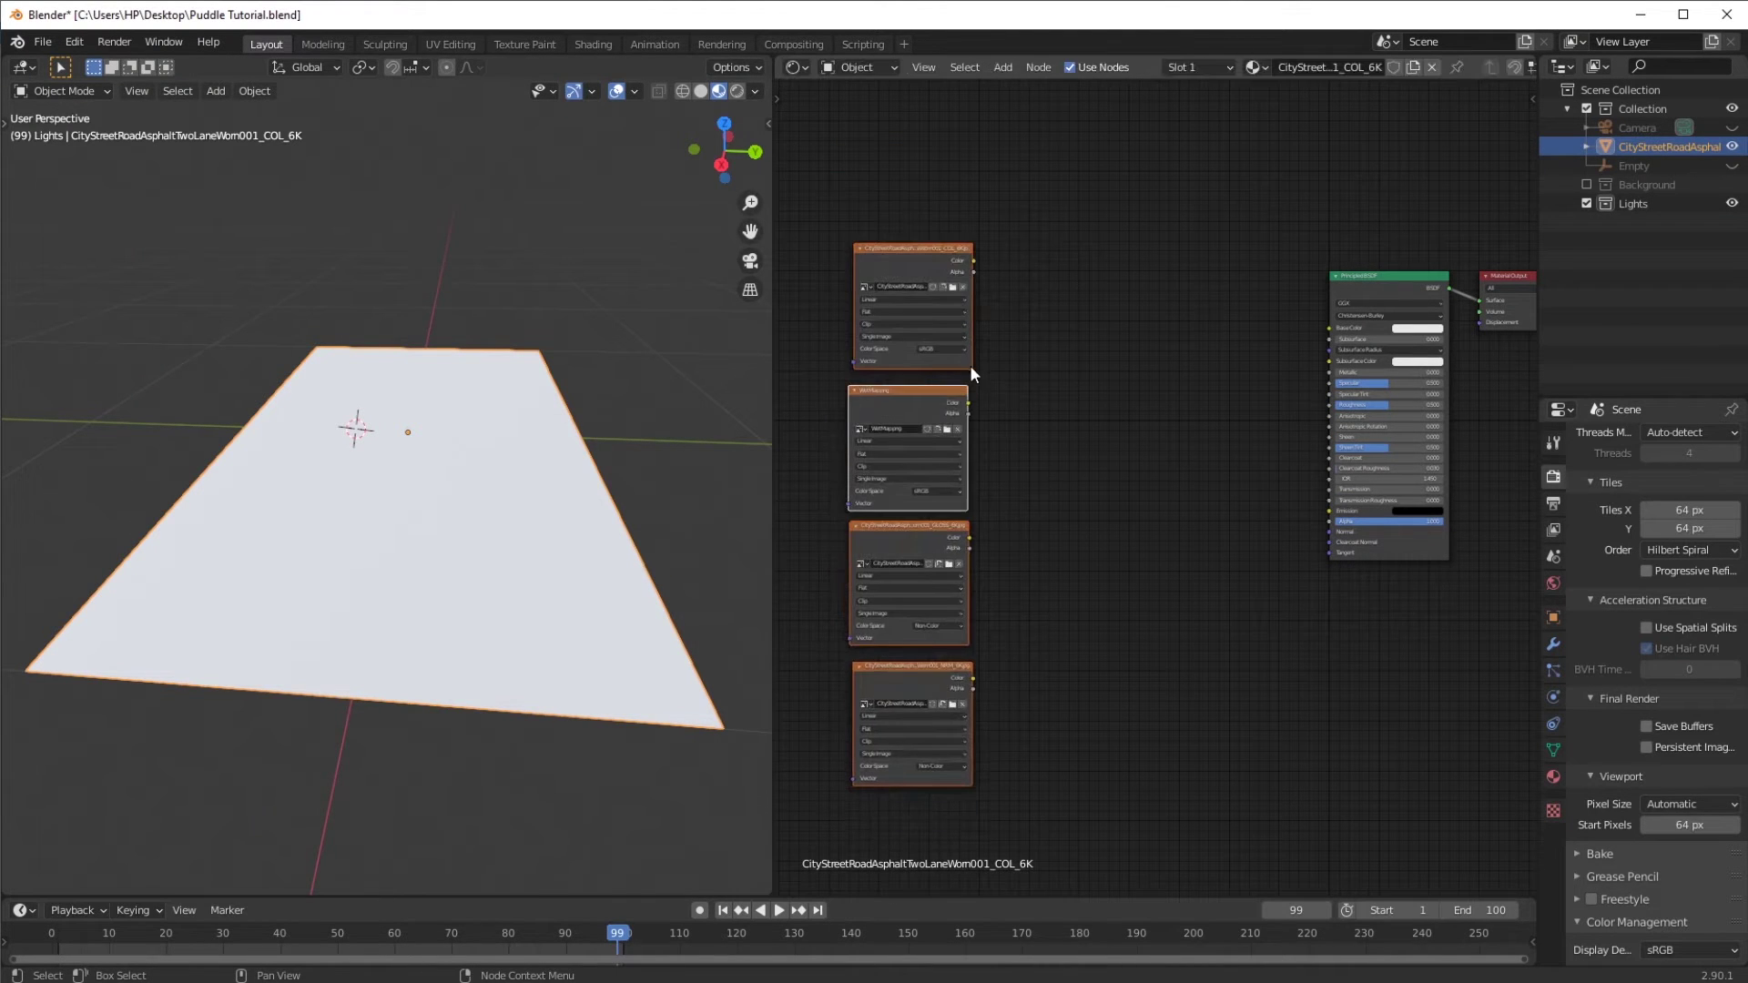
scroll(979, 246, up, 2)
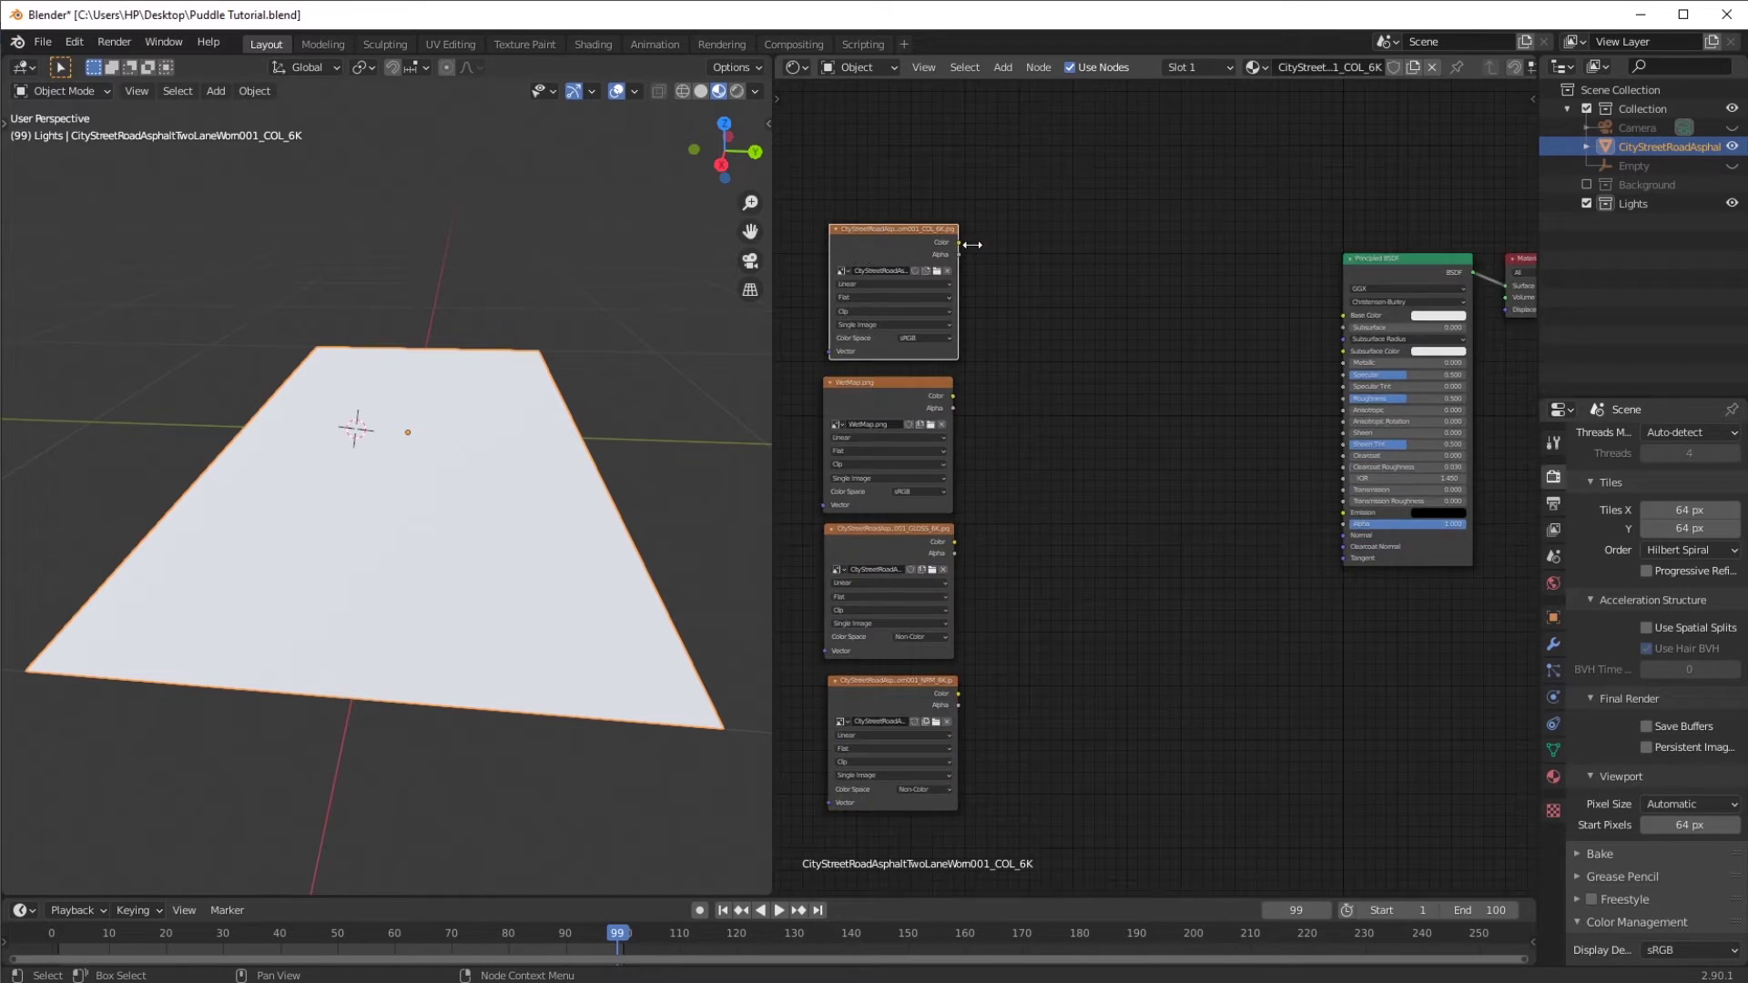
middle_drag(979, 245, 1083, 257)
drag(888, 168, 884, 163)
- Preview the COL, WetMap, GLOSS and NRM textures on the road plane in turn
ctrl+shift+click(885, 162)
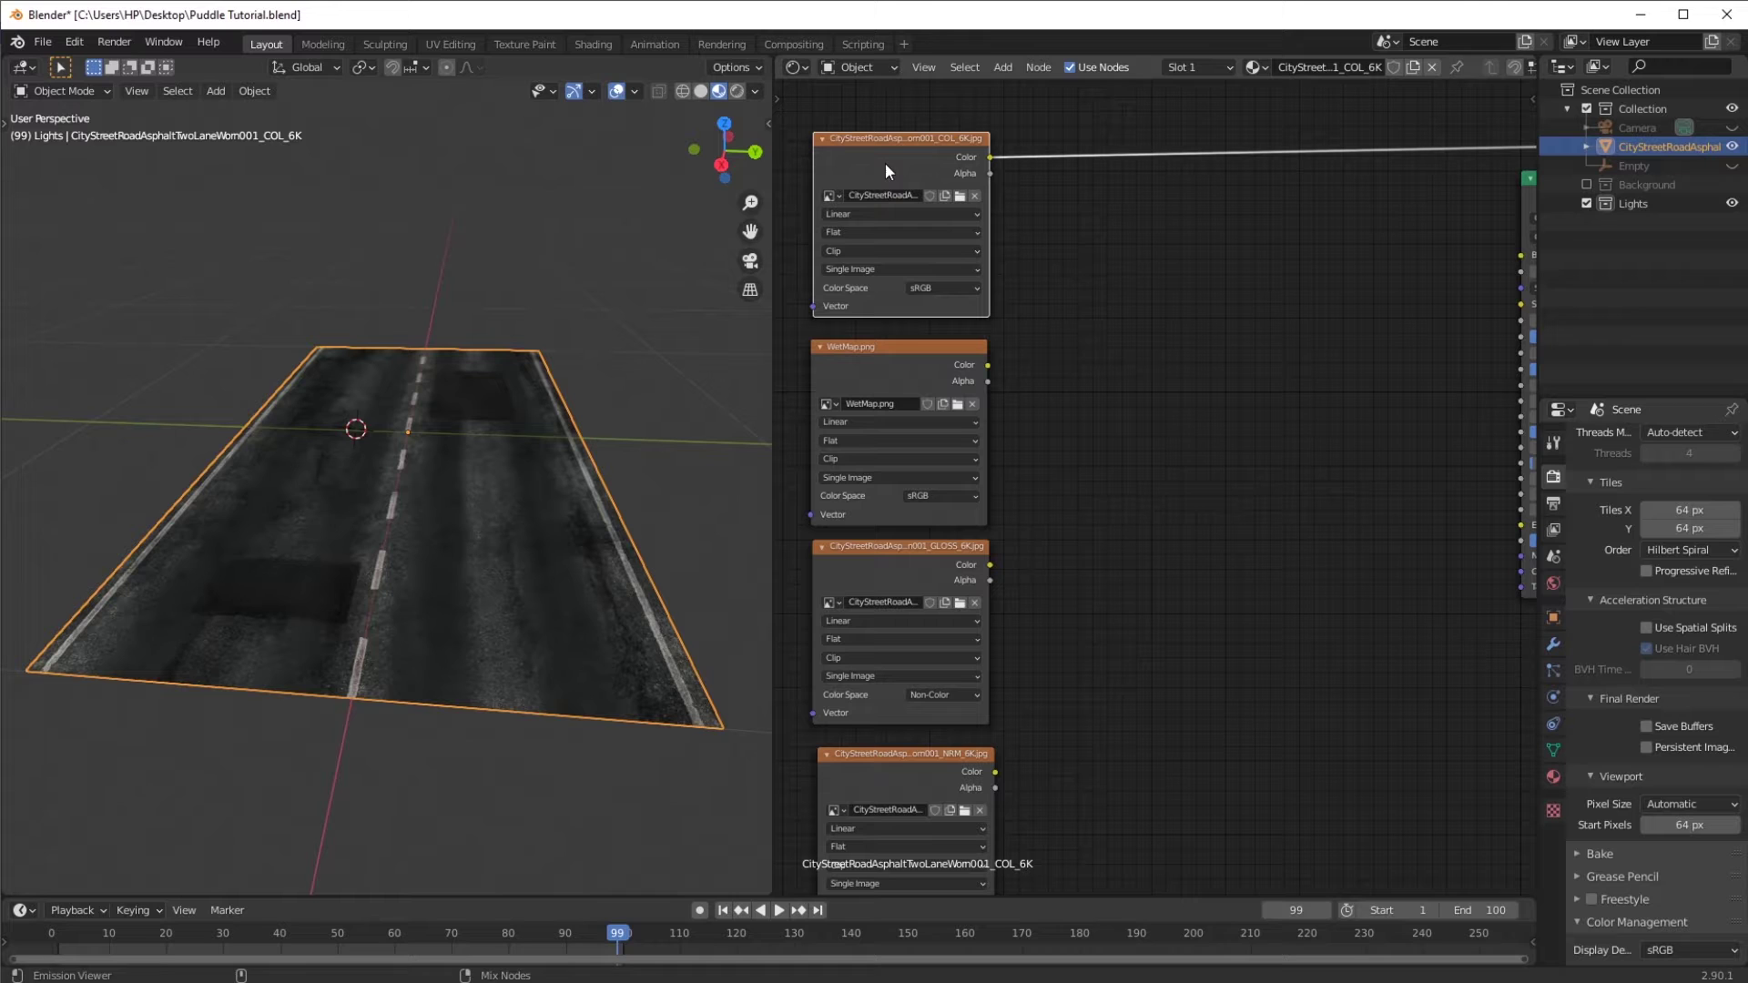
middle_drag(565, 282, 532, 324)
ctrl+shift+click(892, 364)
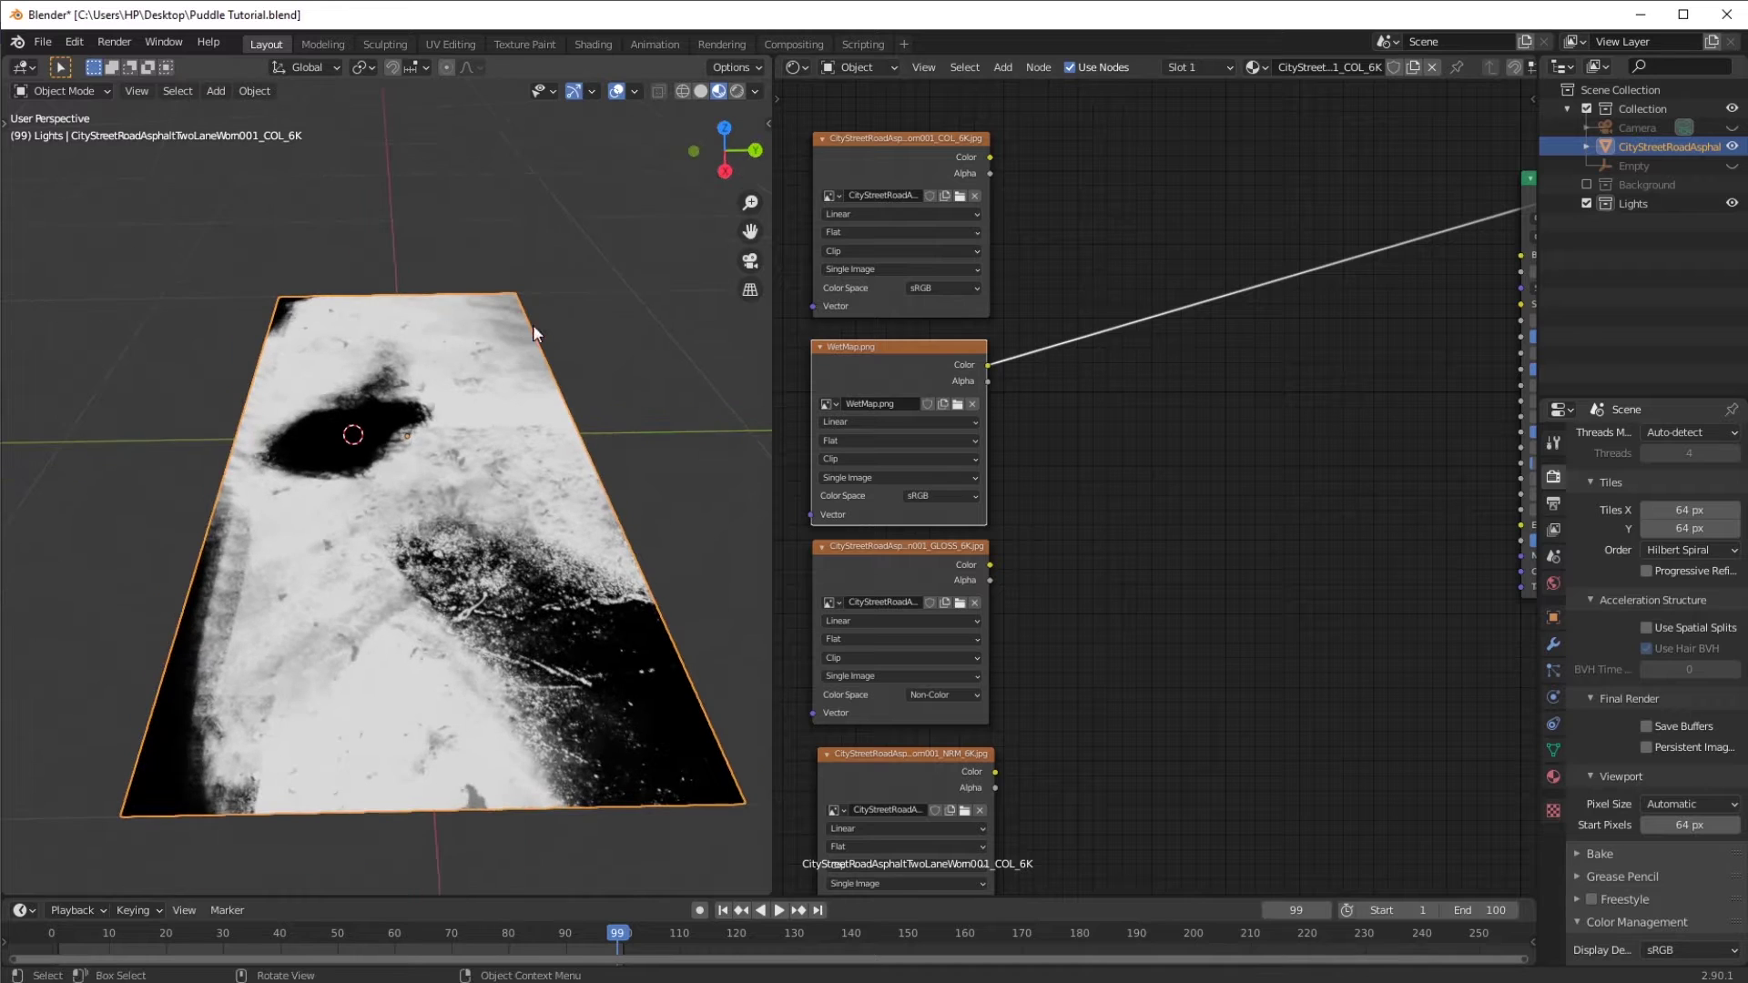
ctrl+shift+click(905, 548)
middle_drag(648, 517, 488, 465)
middle_drag(1077, 686, 1074, 564)
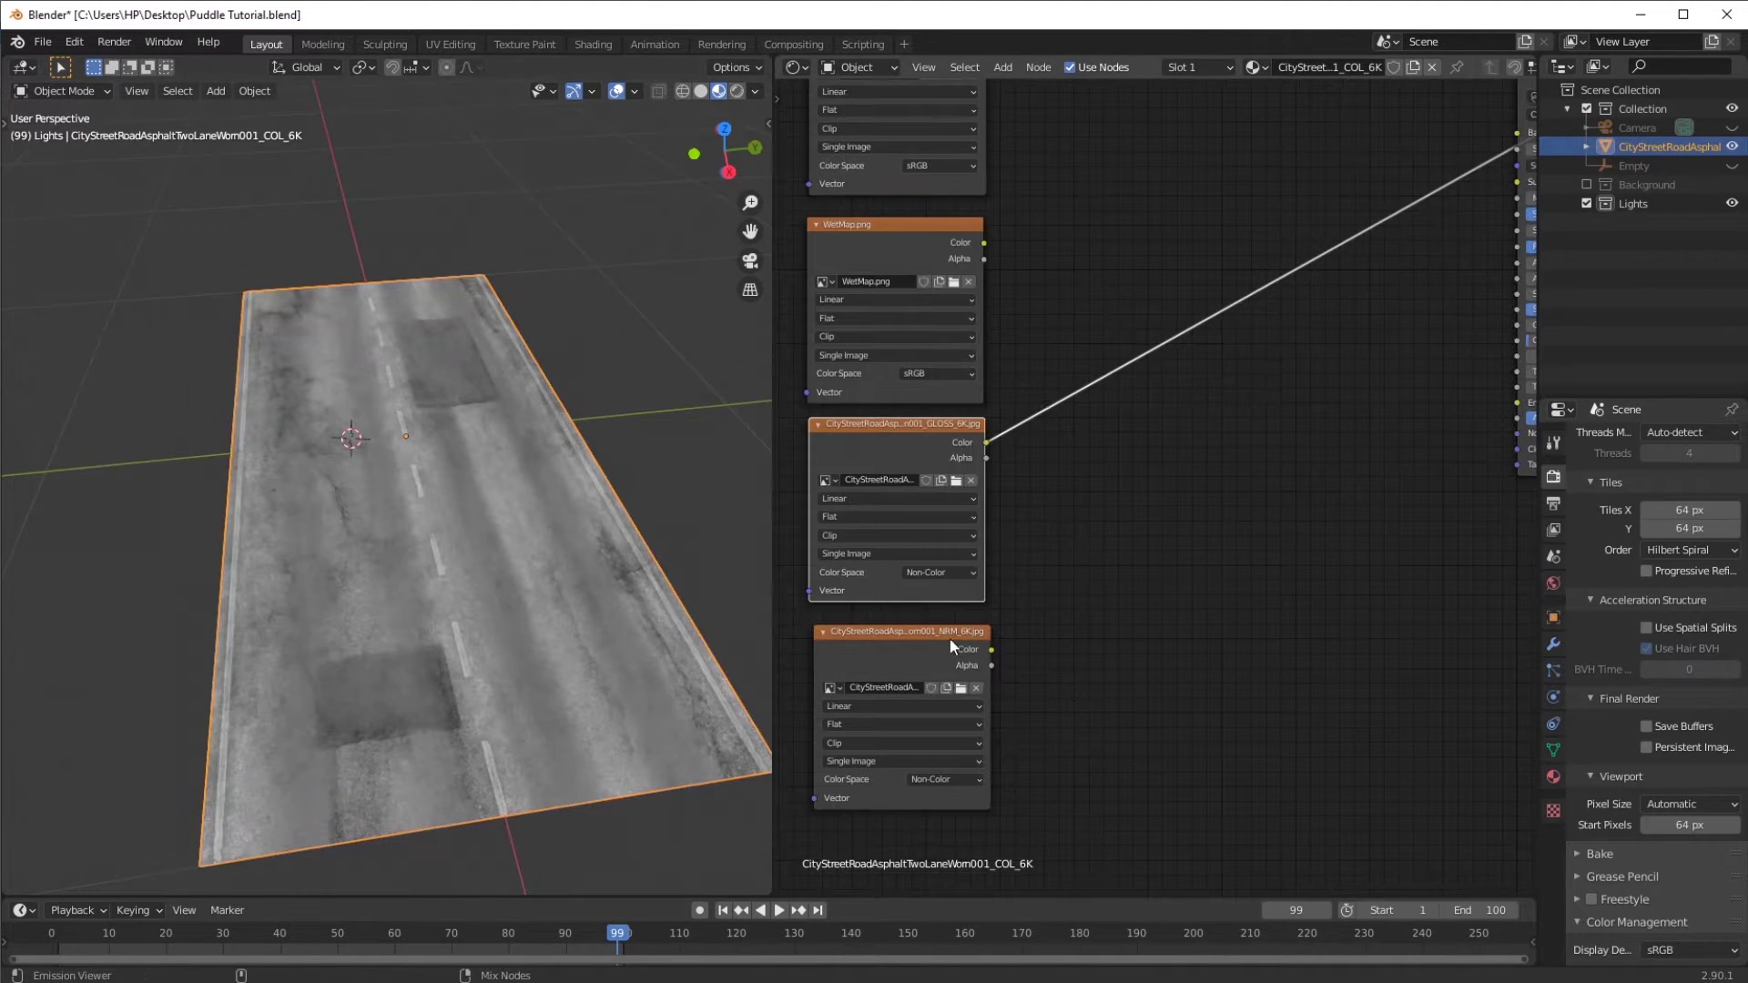
ctrl+shift+click(931, 639)
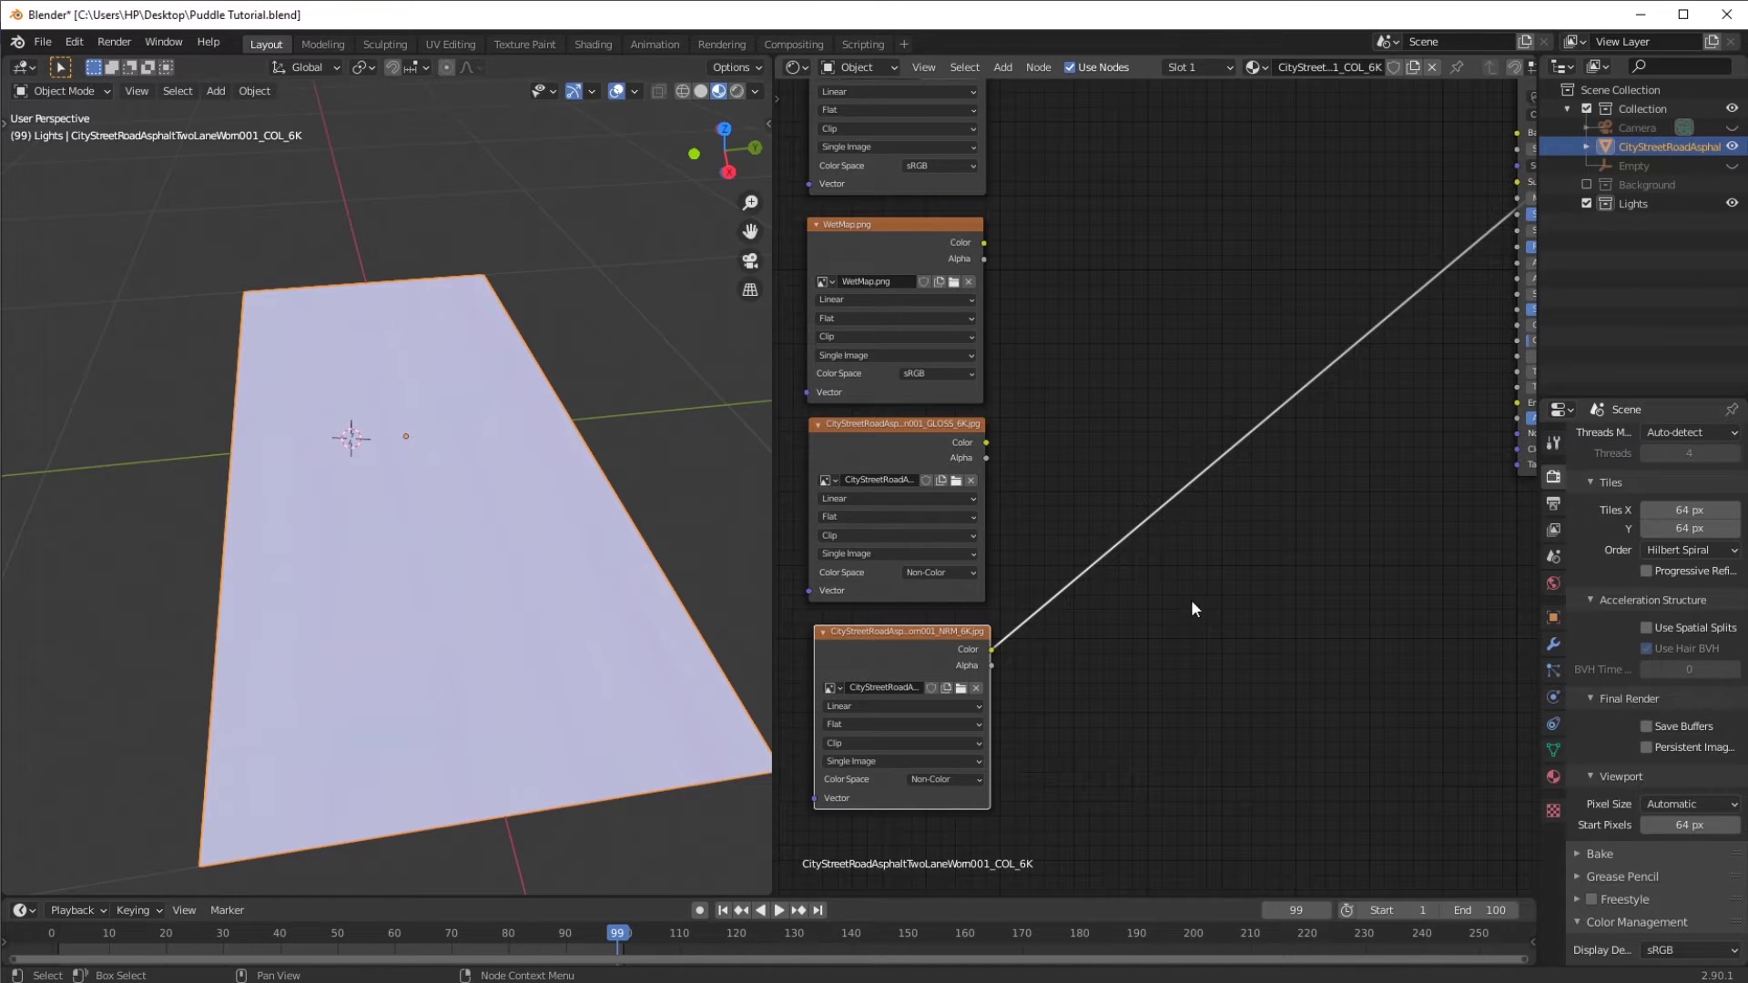
- Restore the Principled BSDF preview and connect the COL colour output to Base Color
middle_drag(1191, 603, 1159, 701)
middle_drag(1437, 237, 1349, 307)
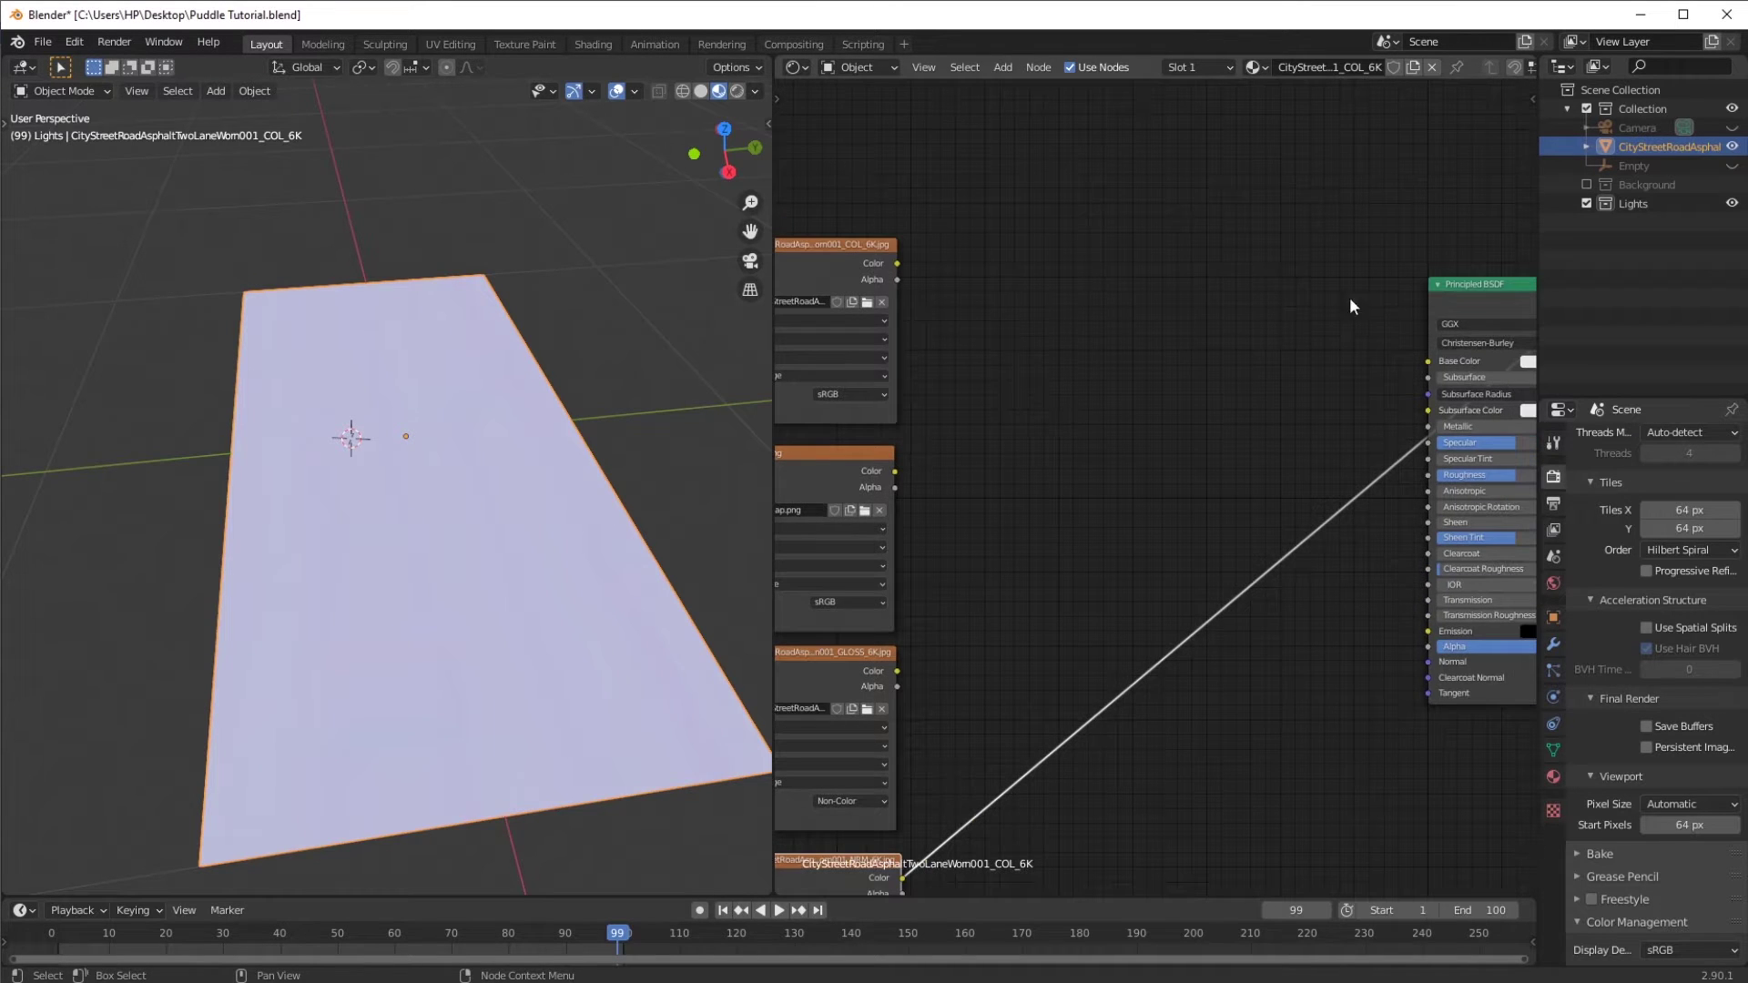
ctrl+shift+click(1450, 298)
drag(900, 265, 1417, 359)
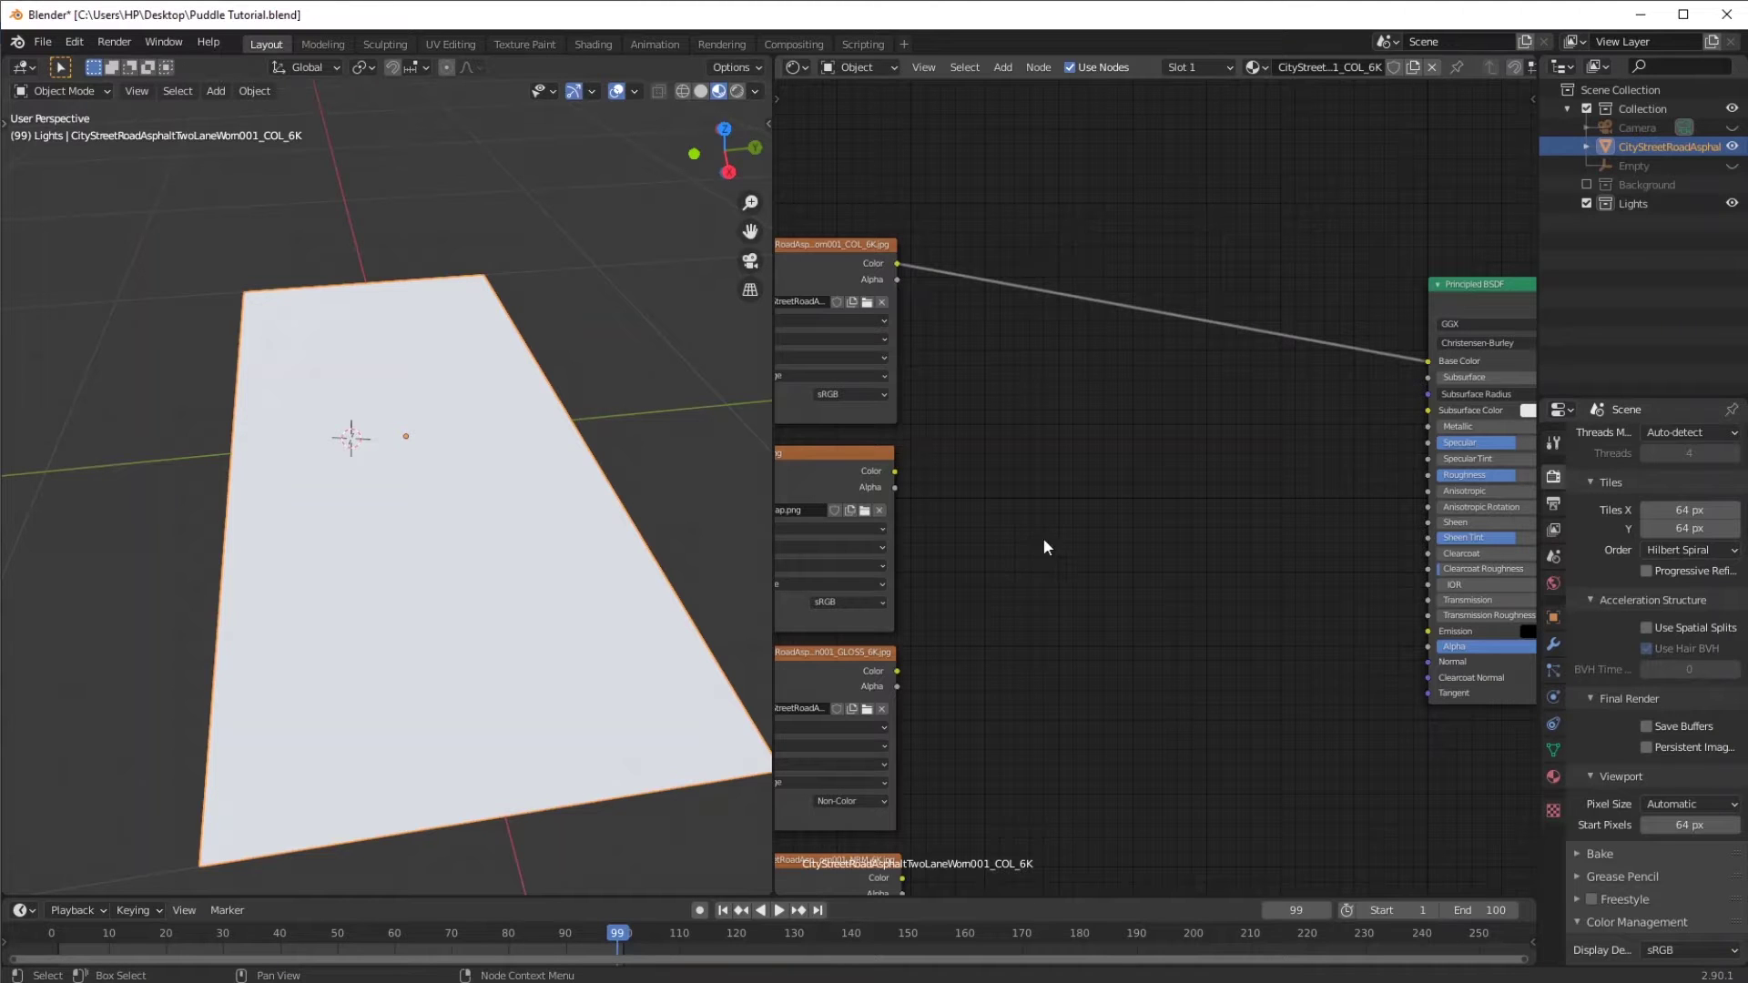
- Link GLOSS Color to Roughness and NRM Color to Normal on the Principled BSDF
drag(1539, 830, 1645, 815)
middle_drag(1311, 663, 1308, 571)
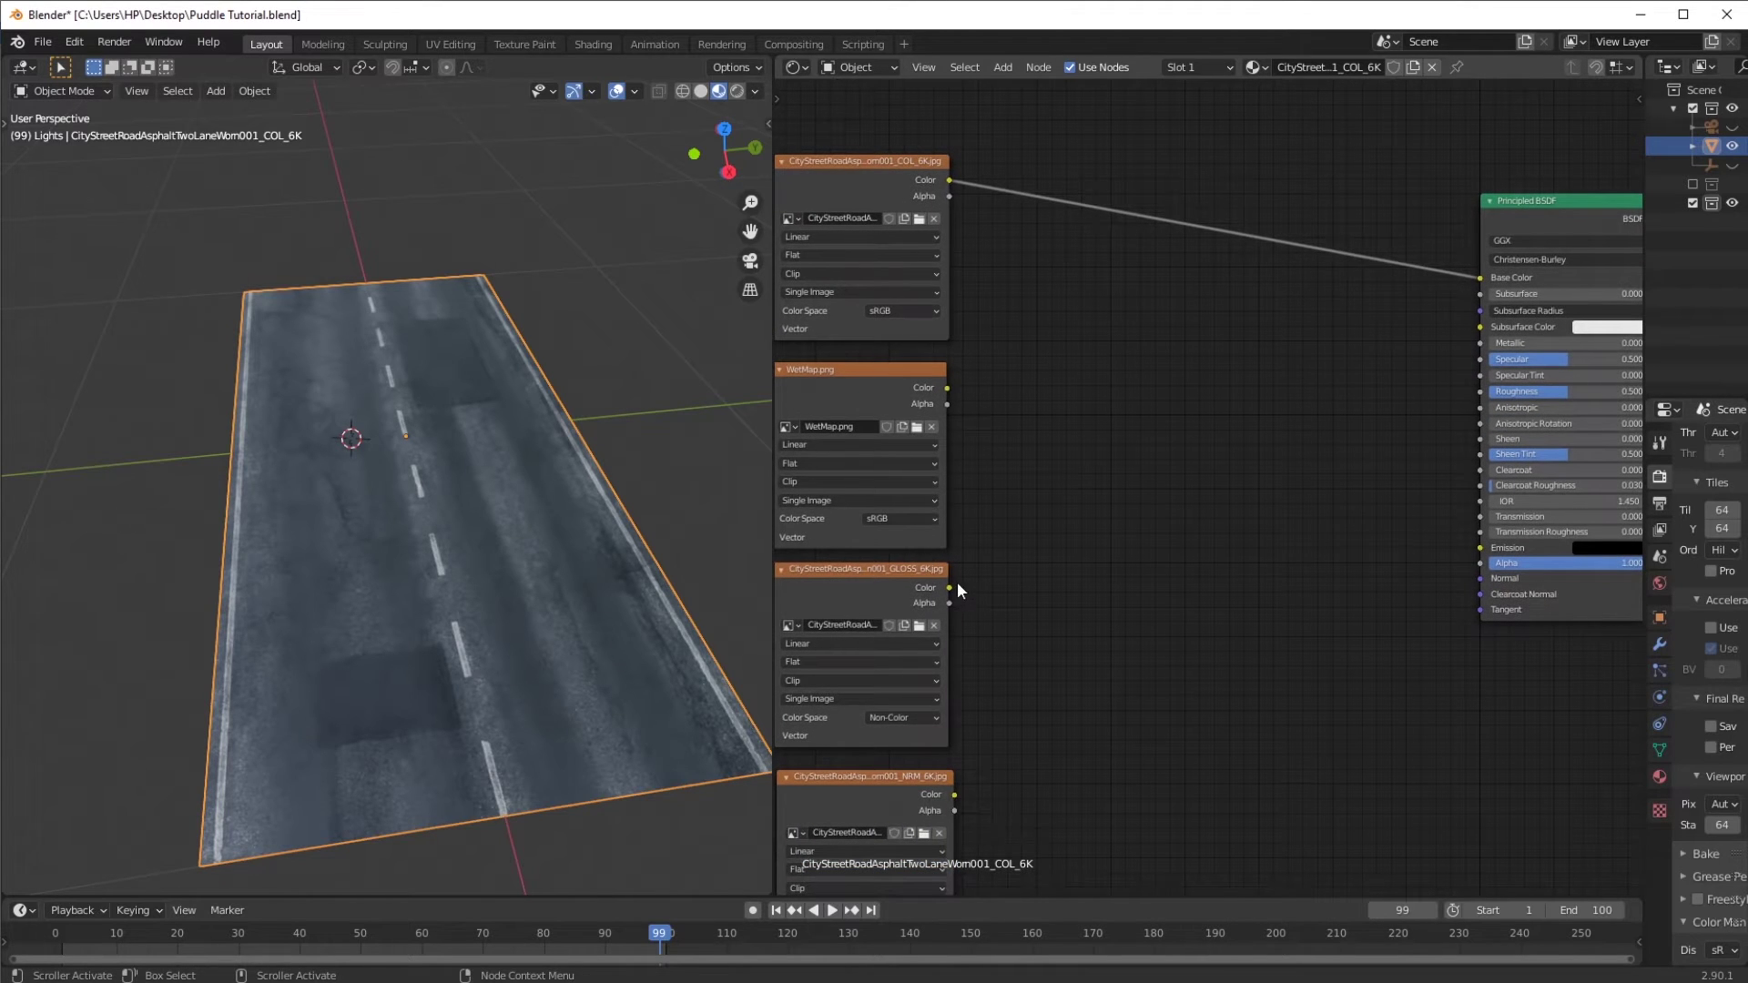
drag(950, 589, 1481, 391)
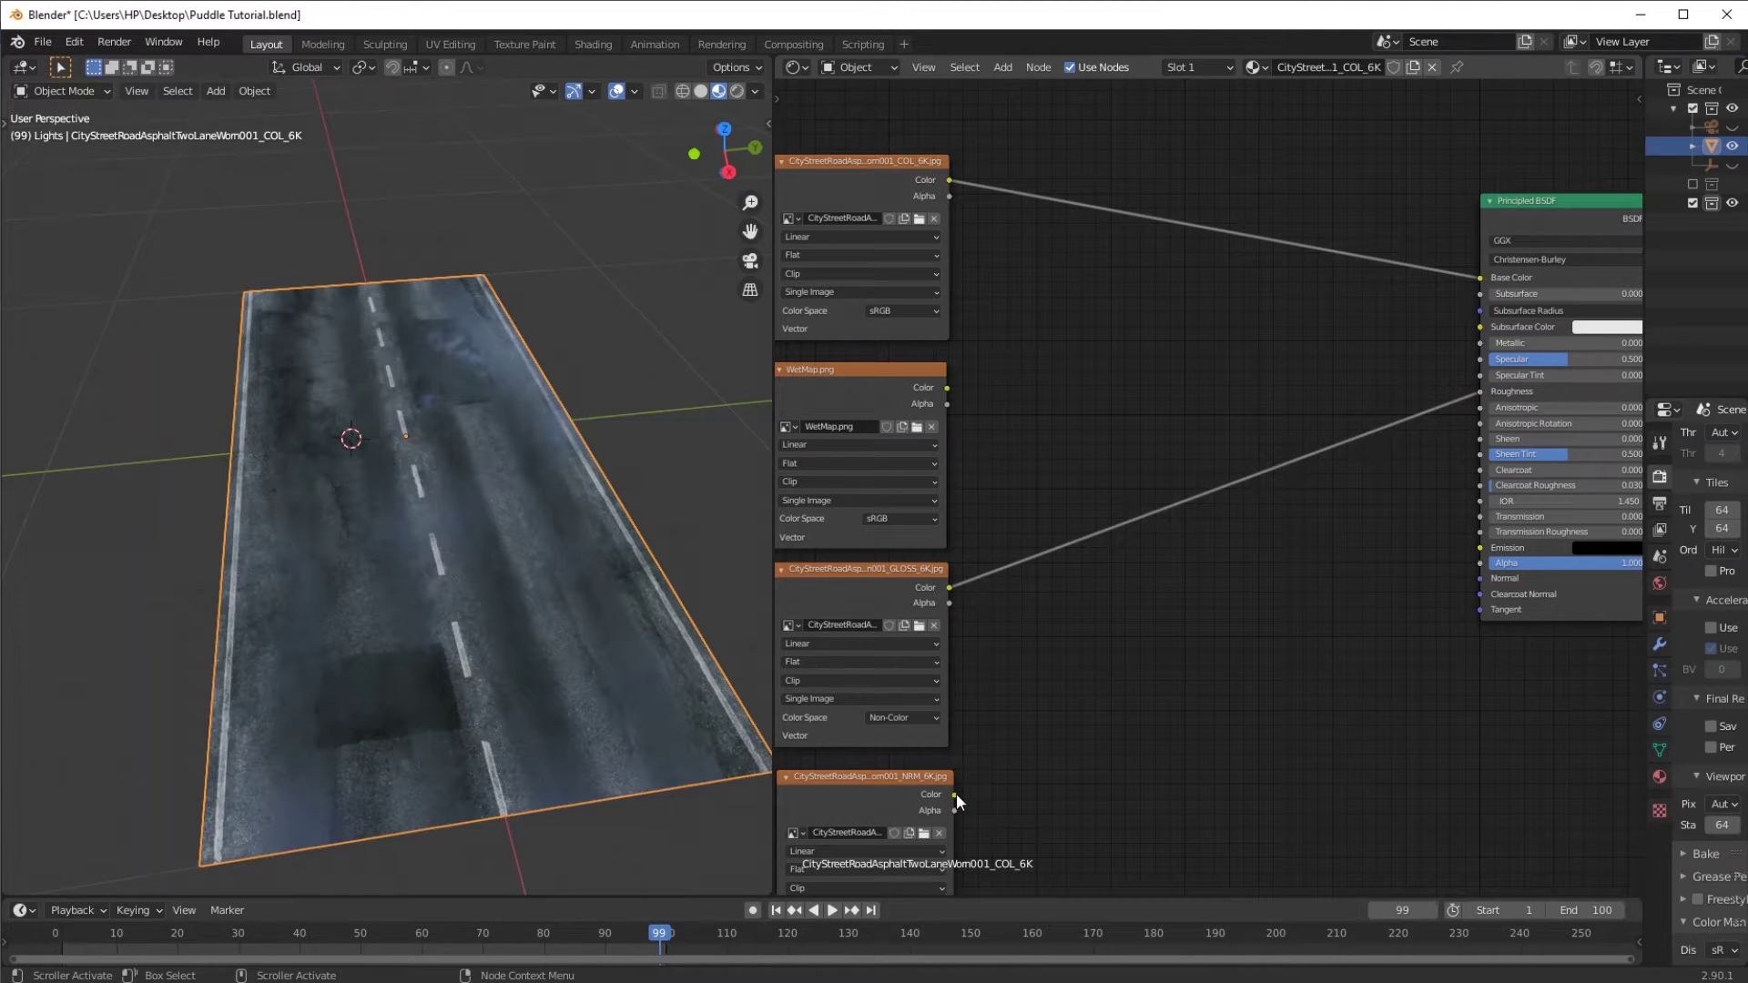
drag(954, 793, 1495, 577)
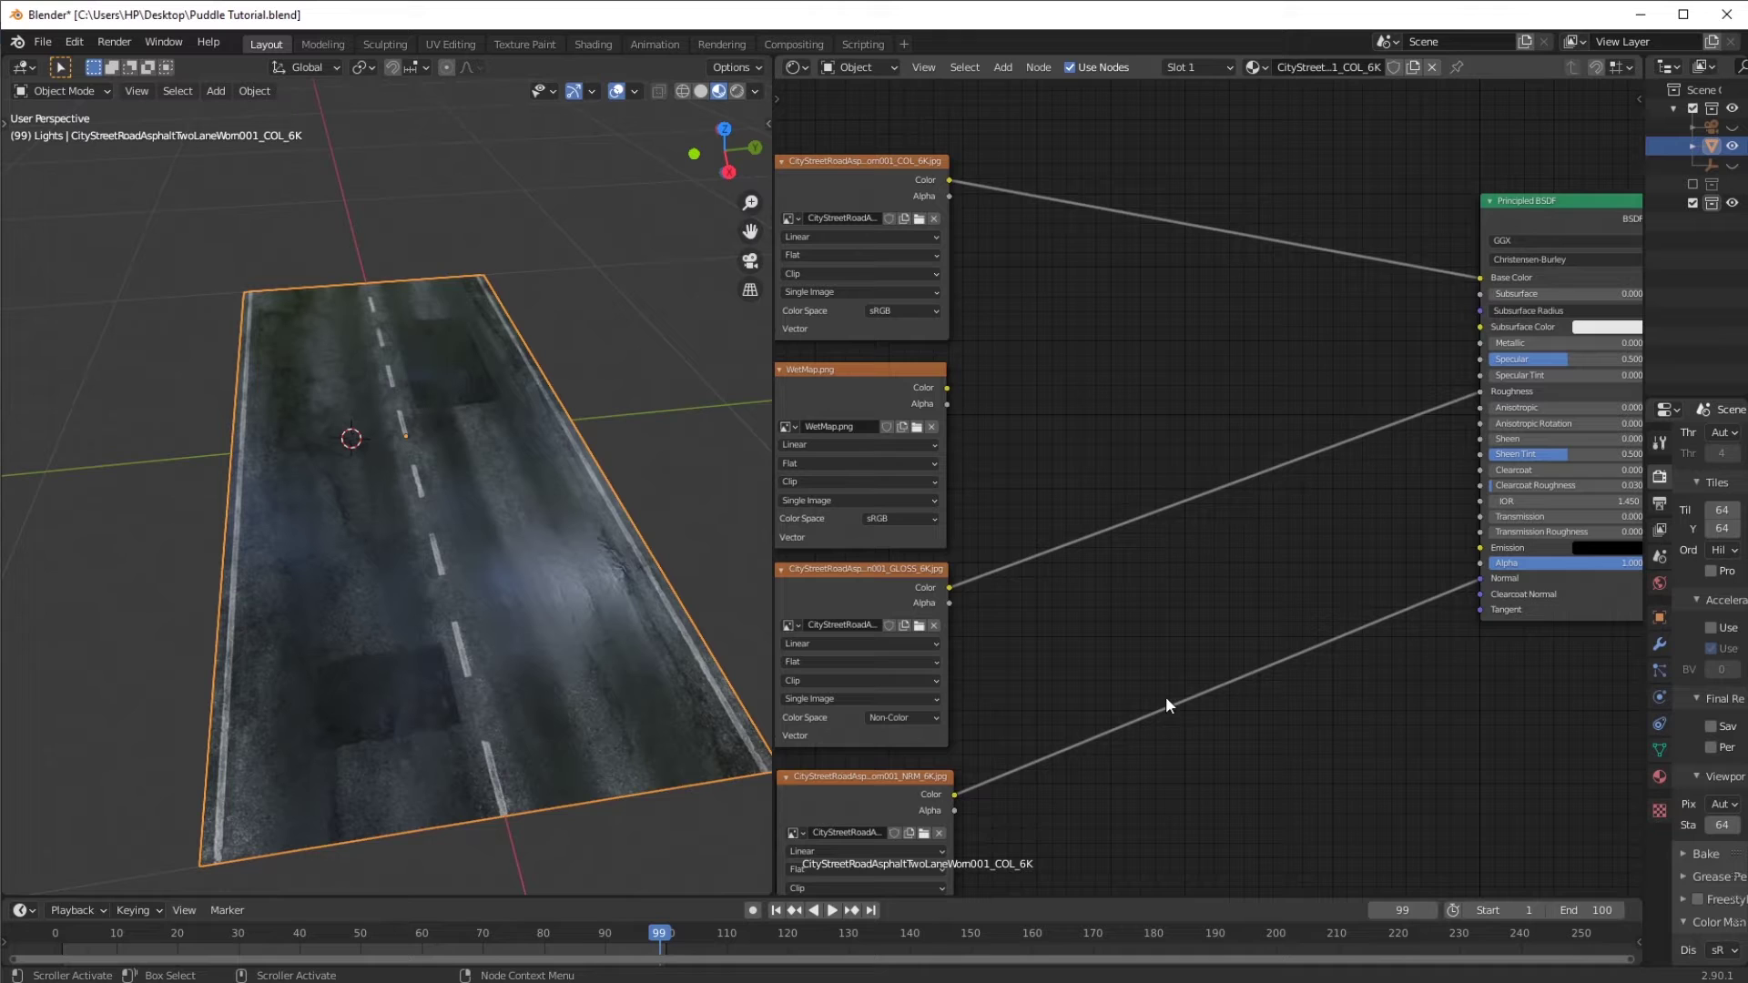
middle_drag(671, 644, 500, 593)
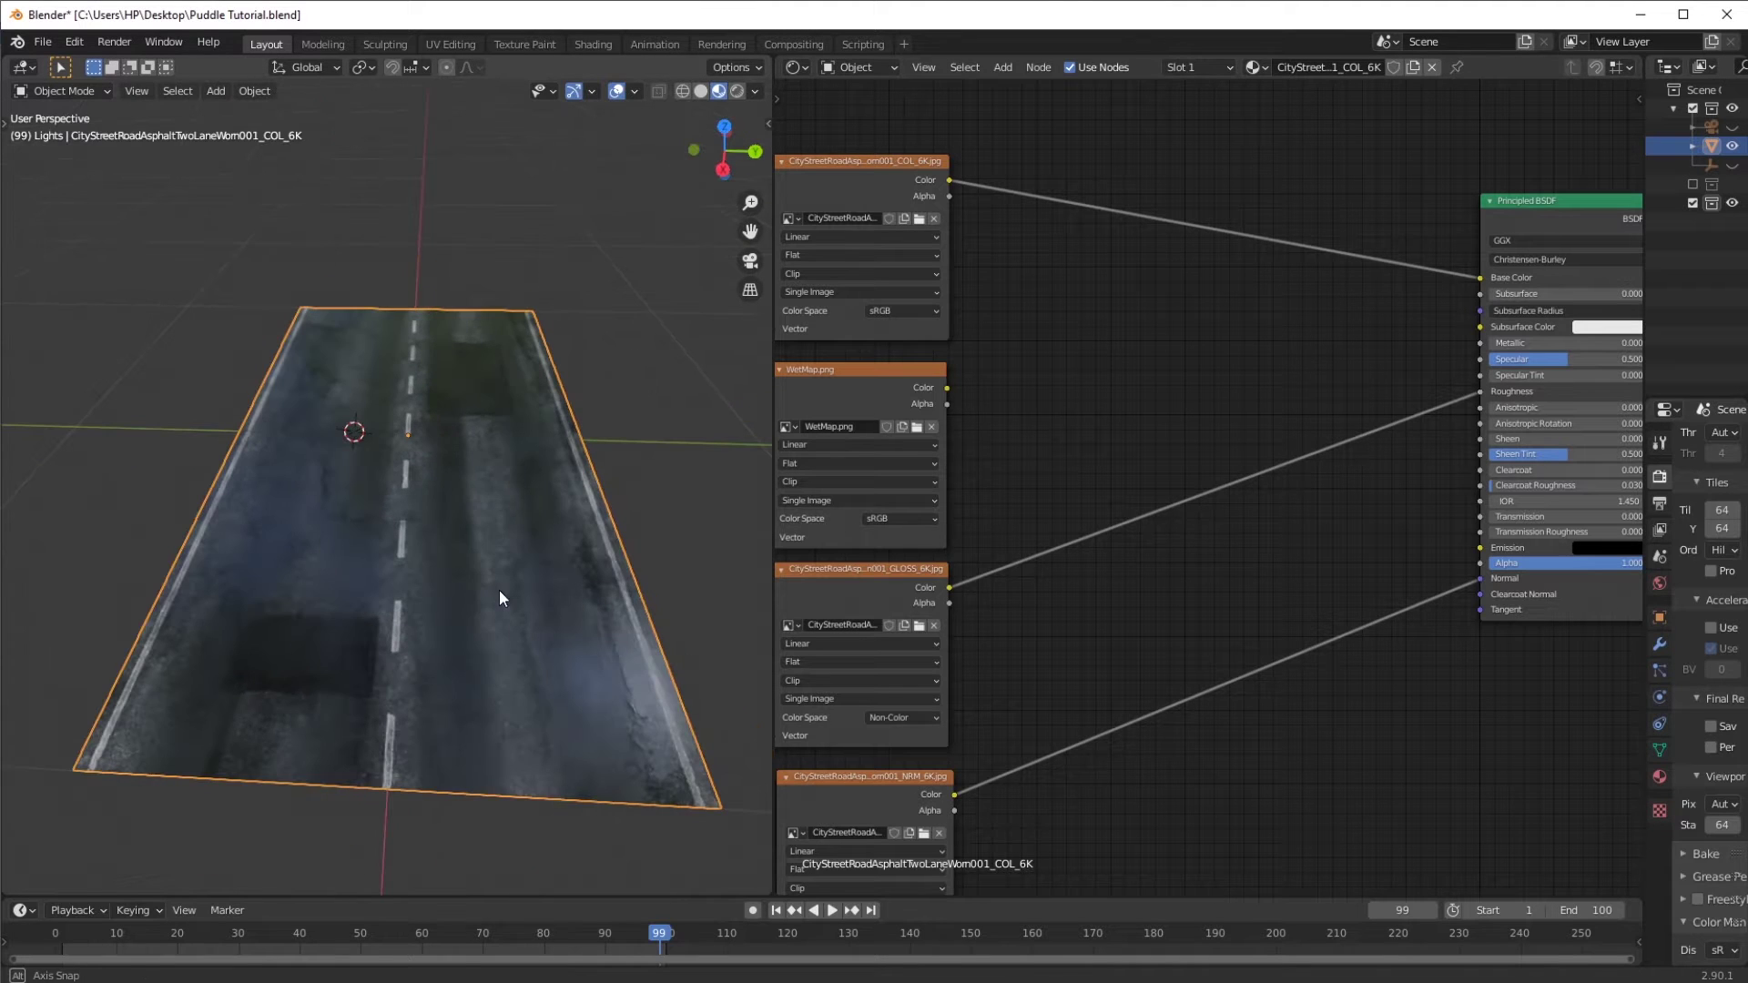
drag(883, 789, 884, 776)
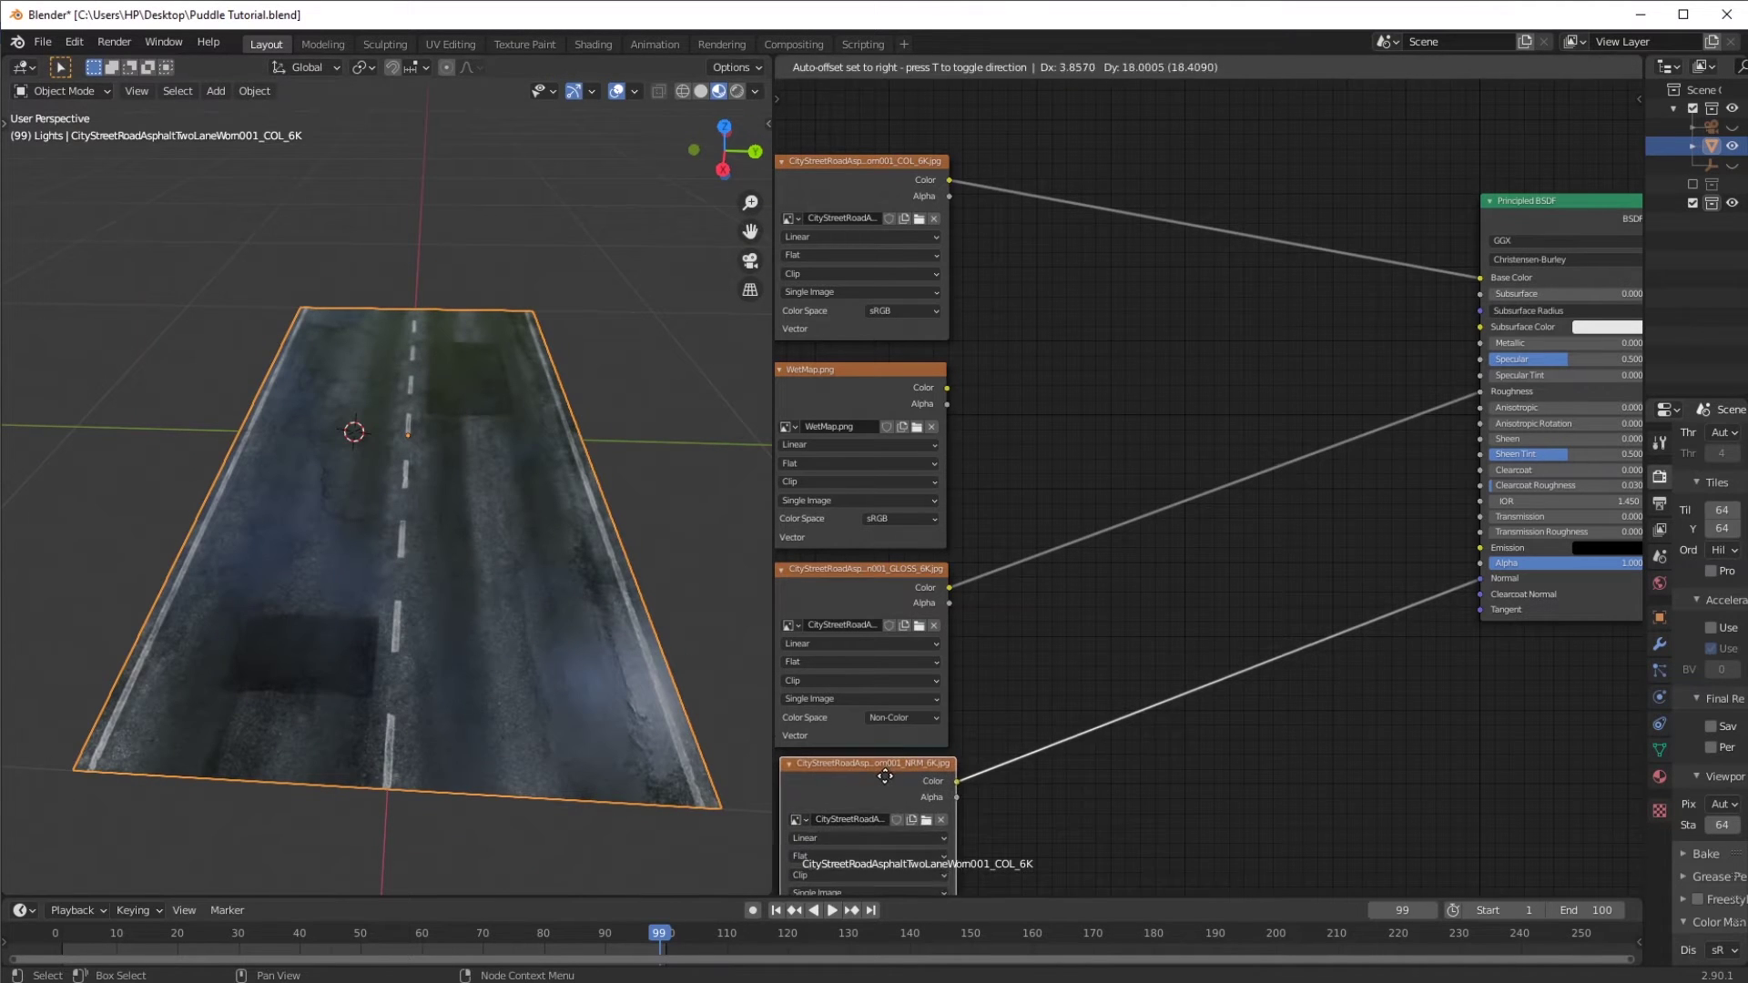
- Insert a Normal Map node into the NRM-to-Normal link
key(shift+a)
mouse_move(1163, 638)
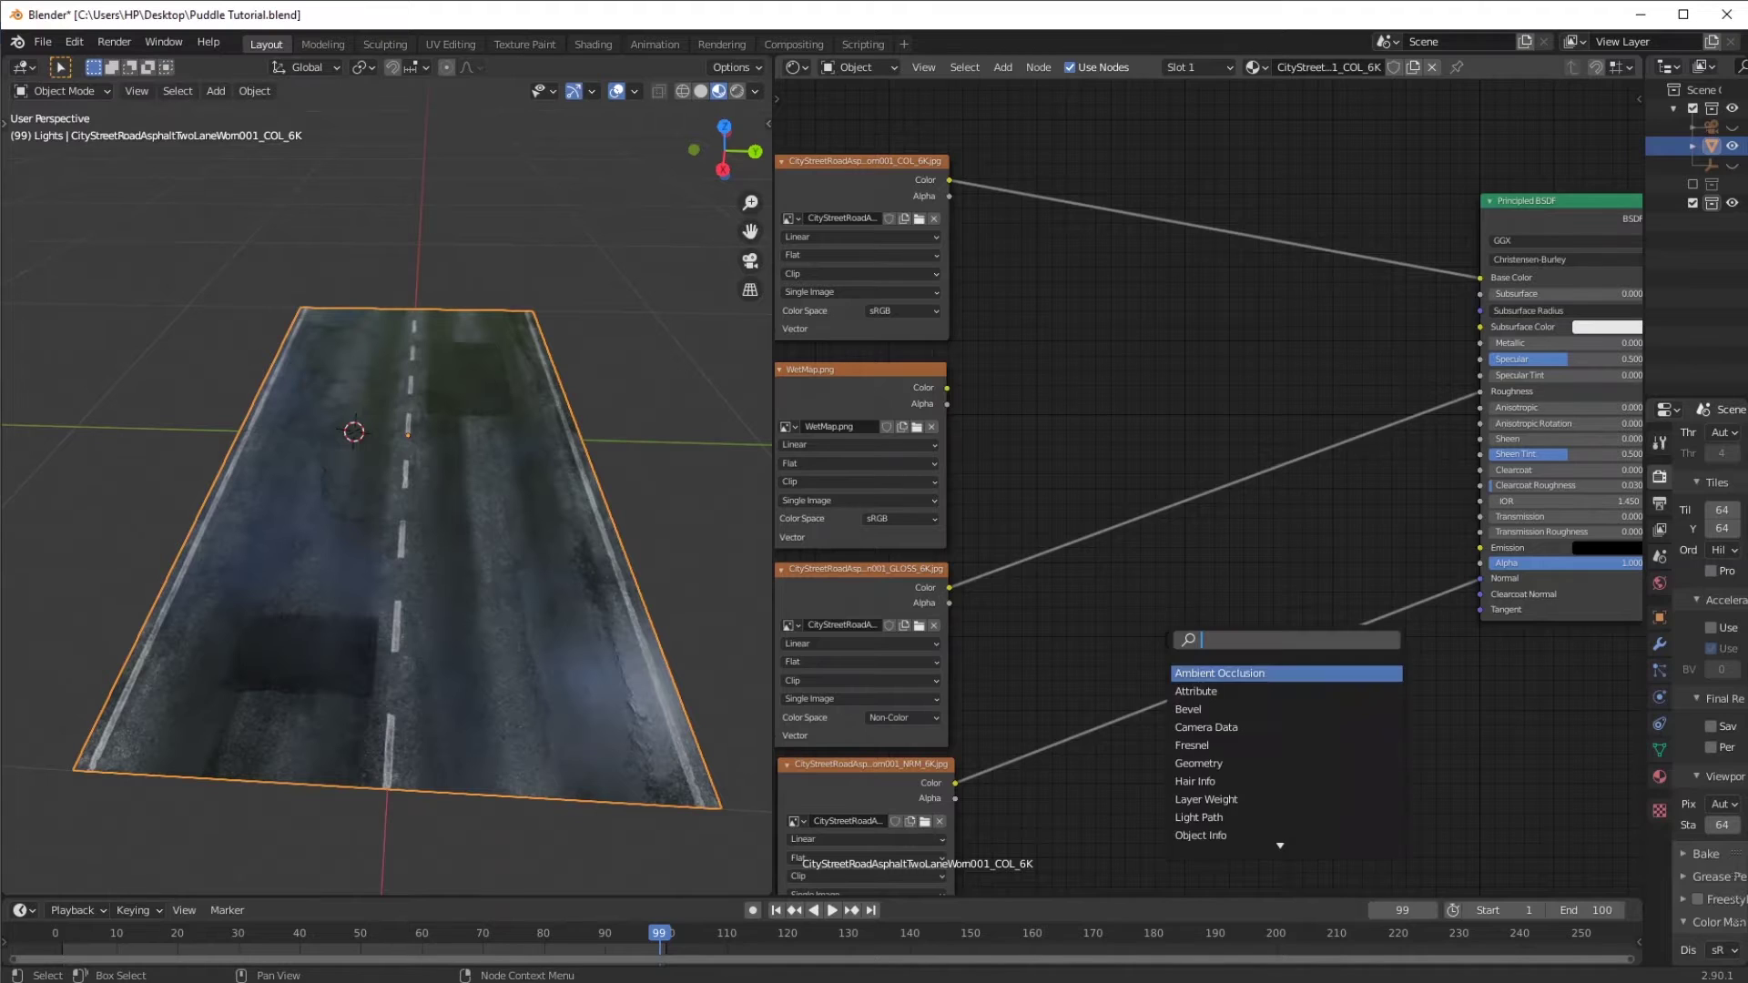
text(normal)
click(1222, 739)
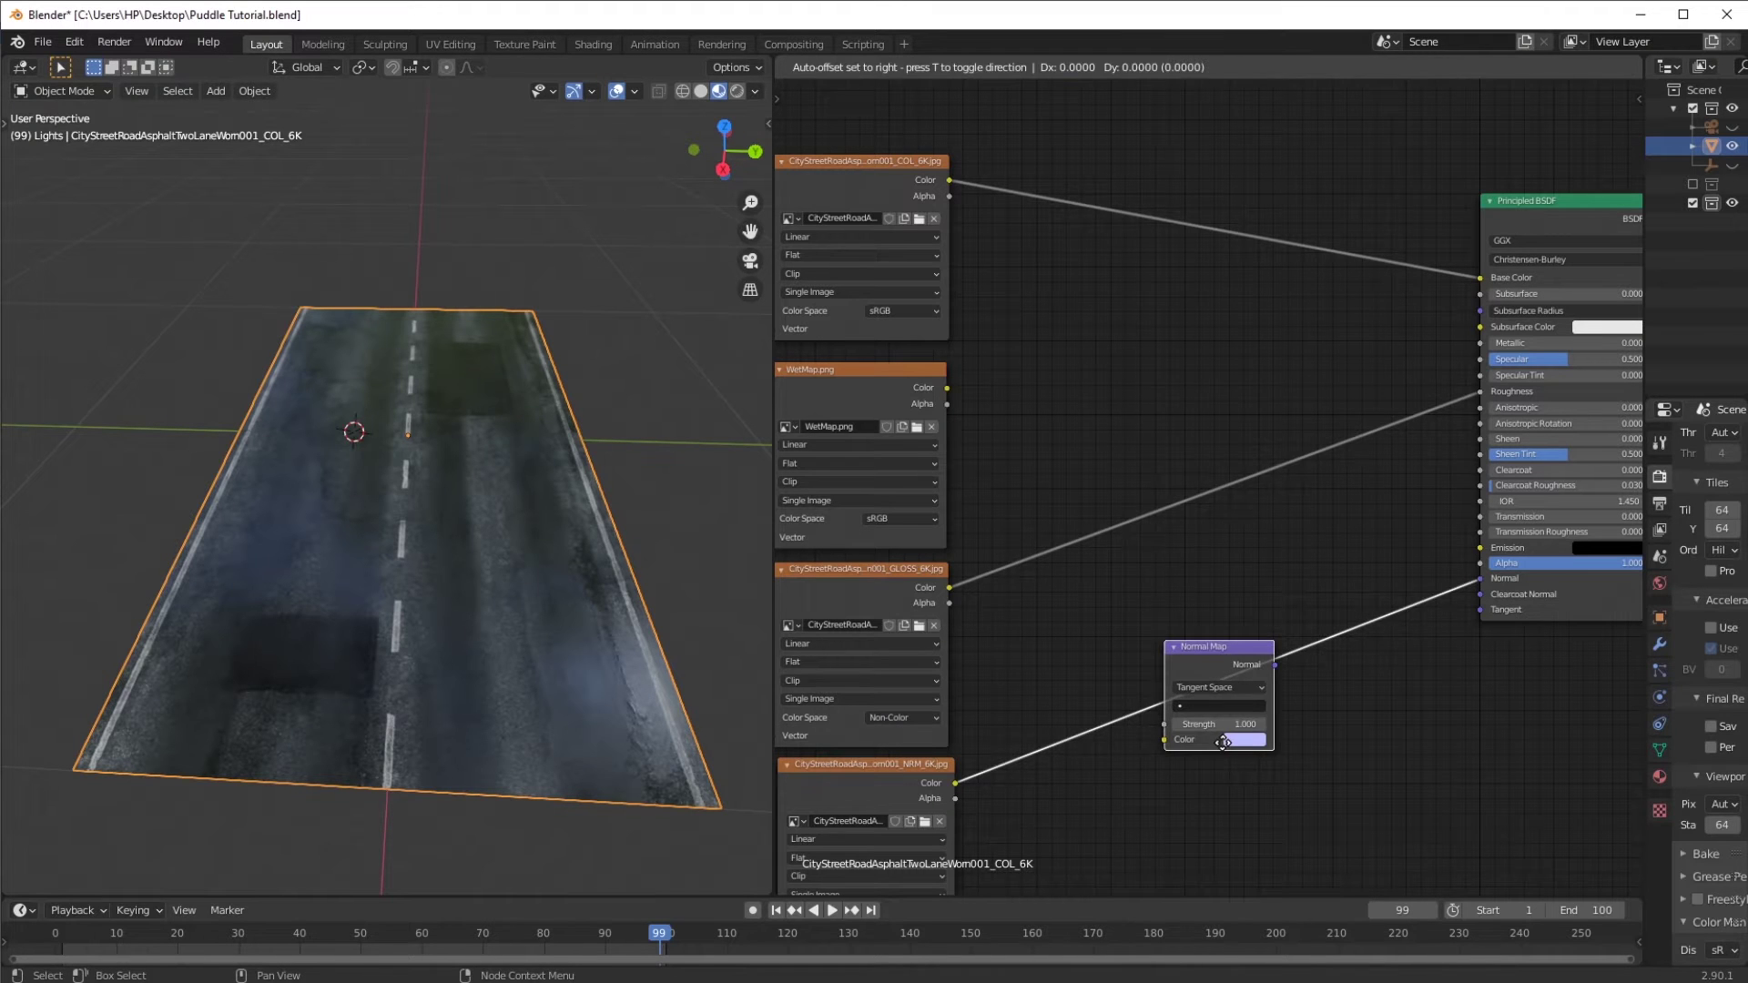
click(1236, 733)
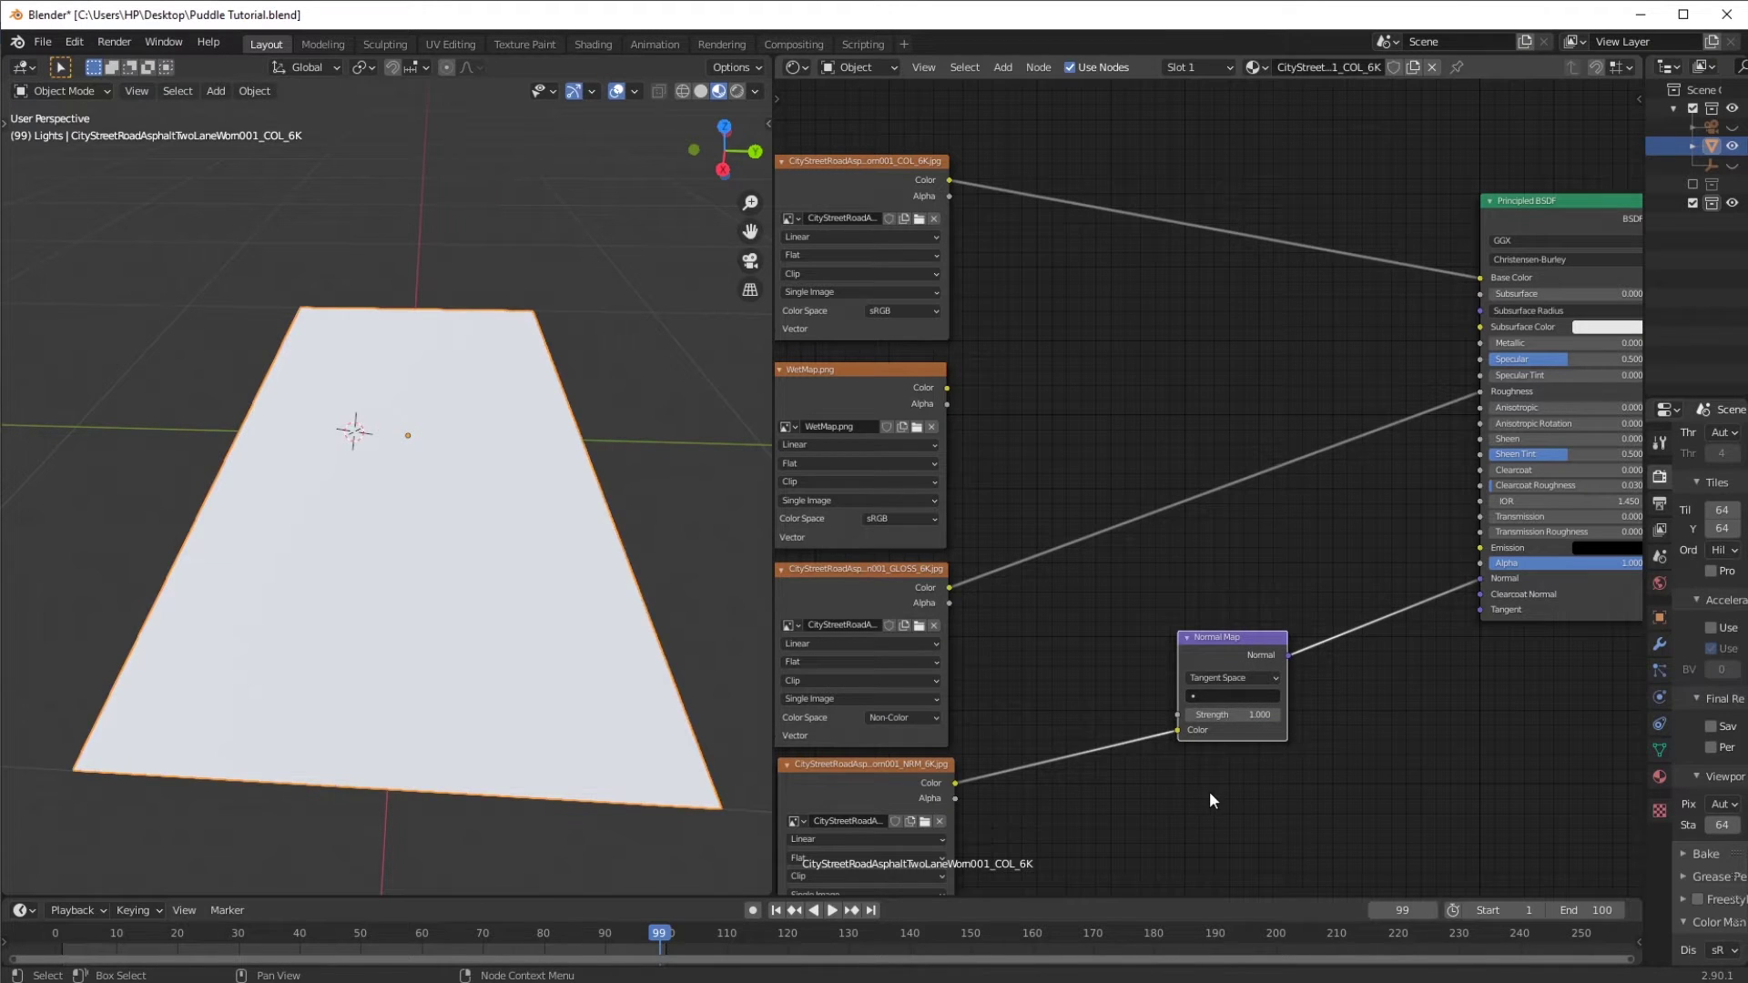
drag(1221, 643, 1102, 713)
- Set the Normal Map node's Strength to 0.2
mouse_move(434, 538)
middle_down()
mouse_move(446, 567)
mouse_move(456, 521)
mouse_move(437, 515)
middle_up()
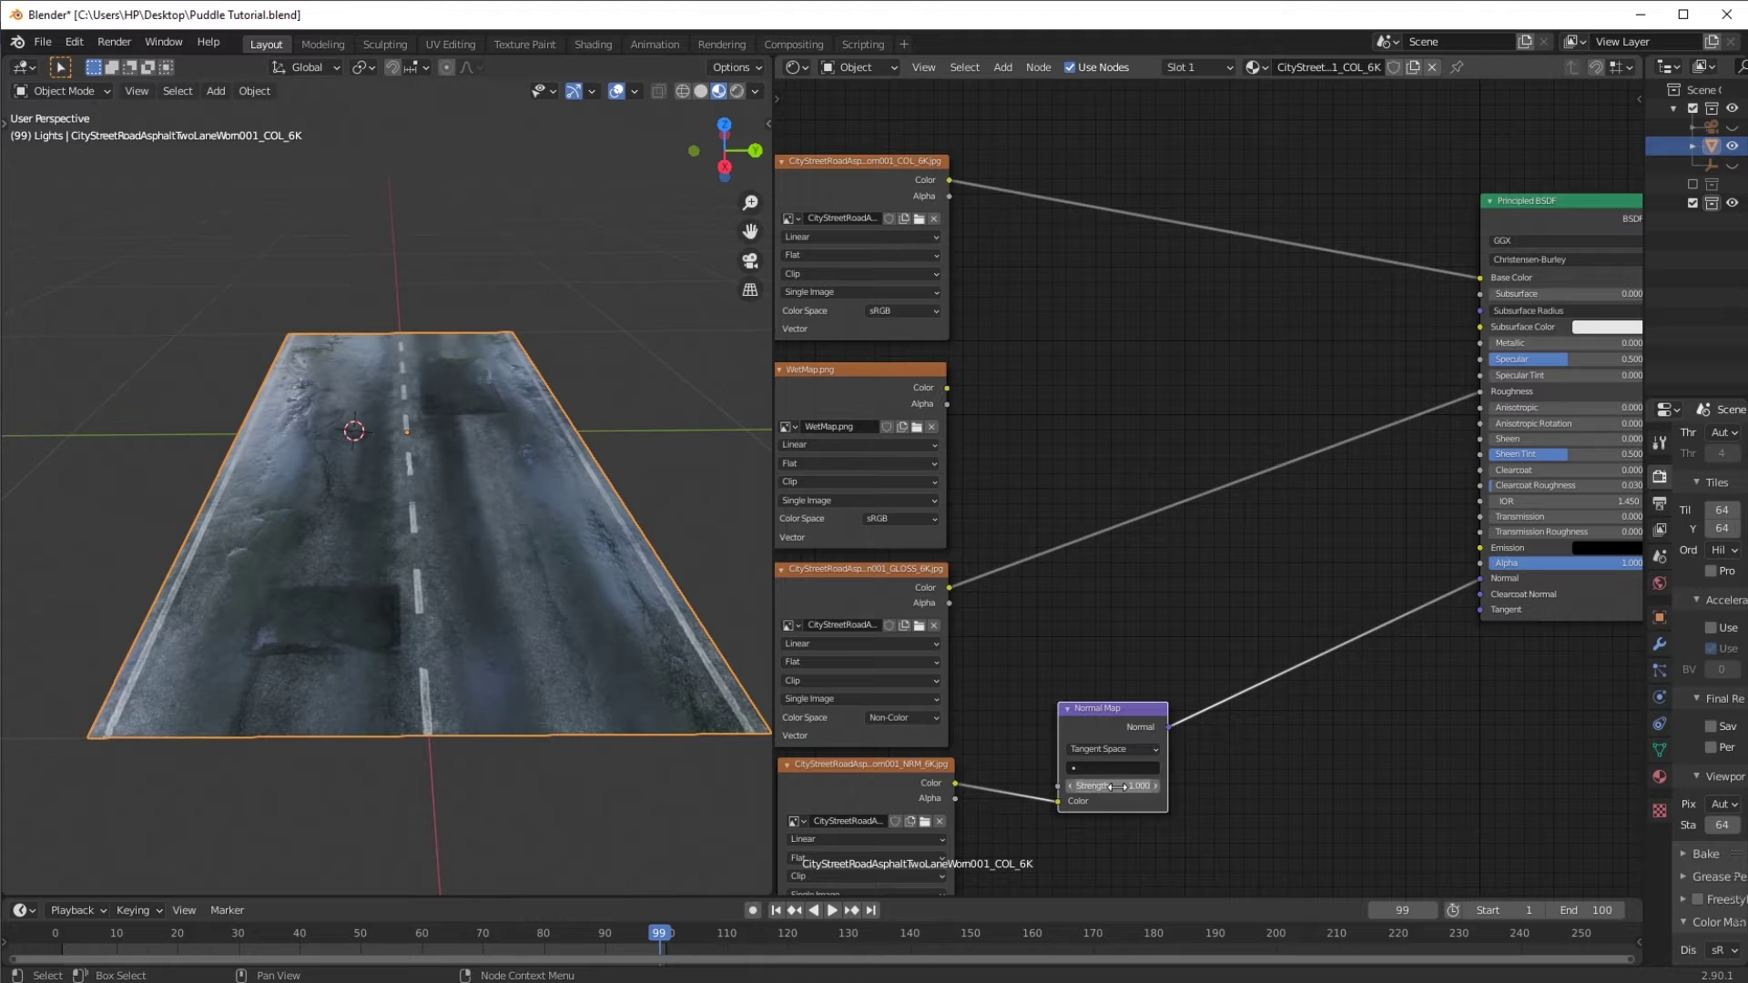
click(1119, 785)
text(10)
key(BackSpace)
text(0.2)
key(Return)
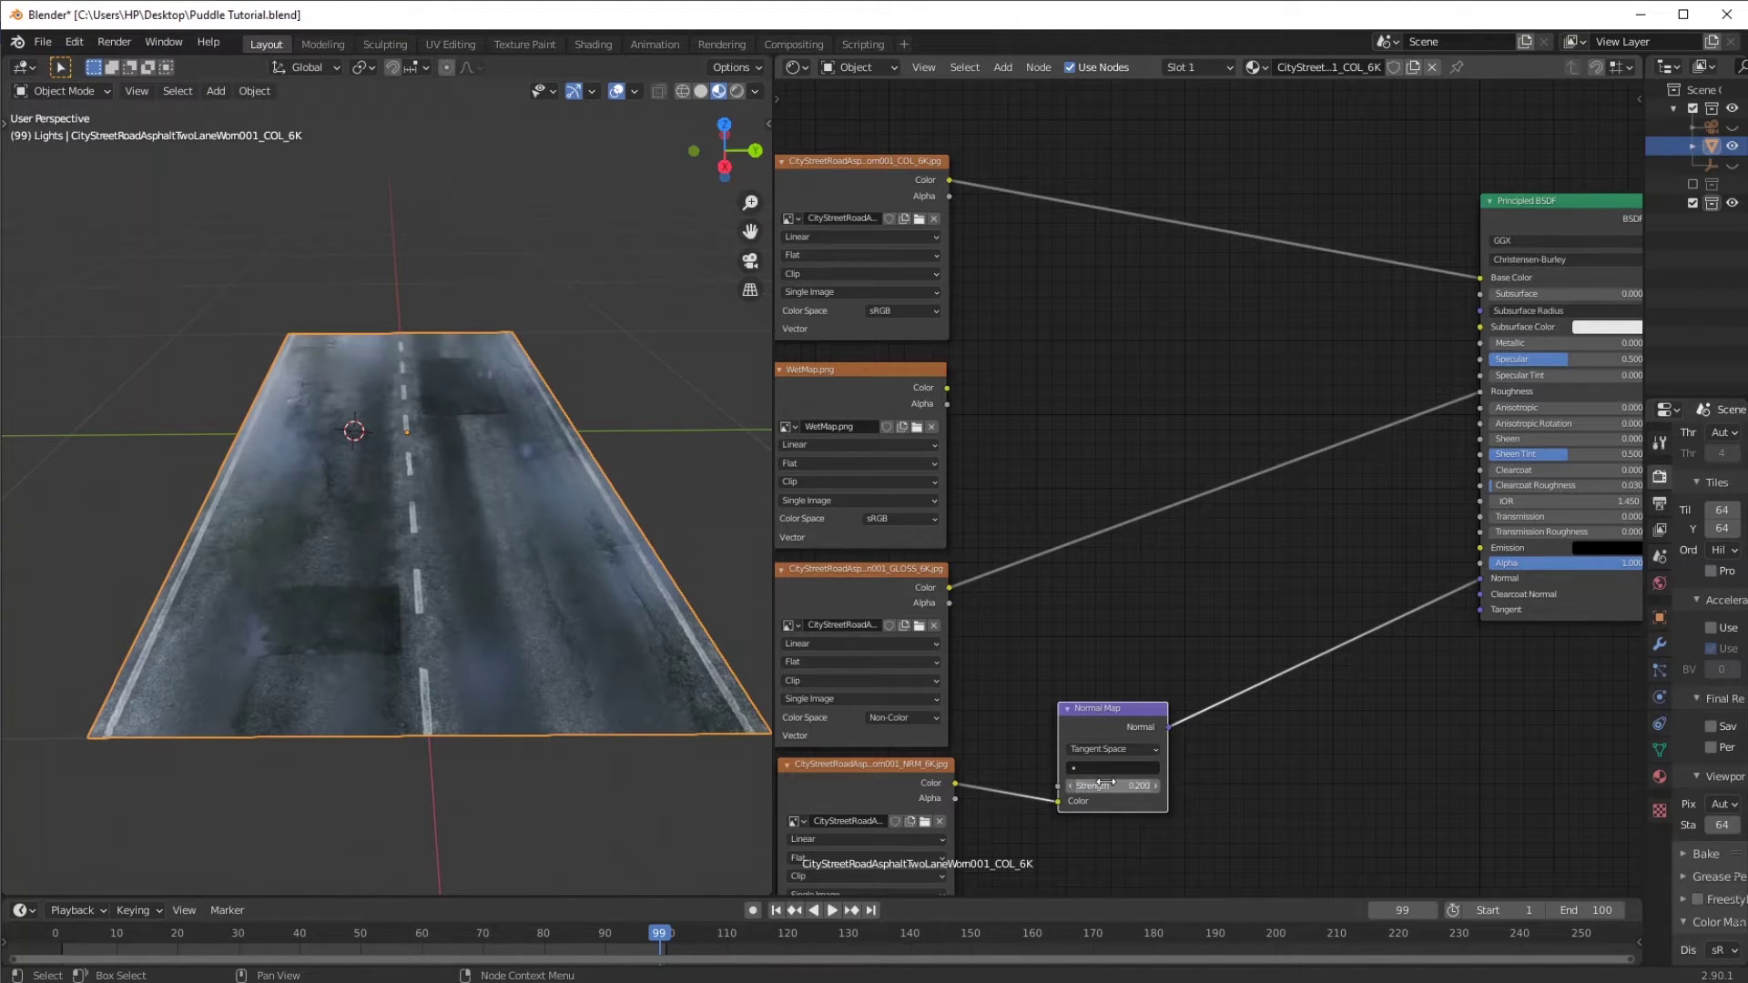
- Insert a MixRGB node into the COL-to-Base Color link
key(shift+a)
click(1111, 298)
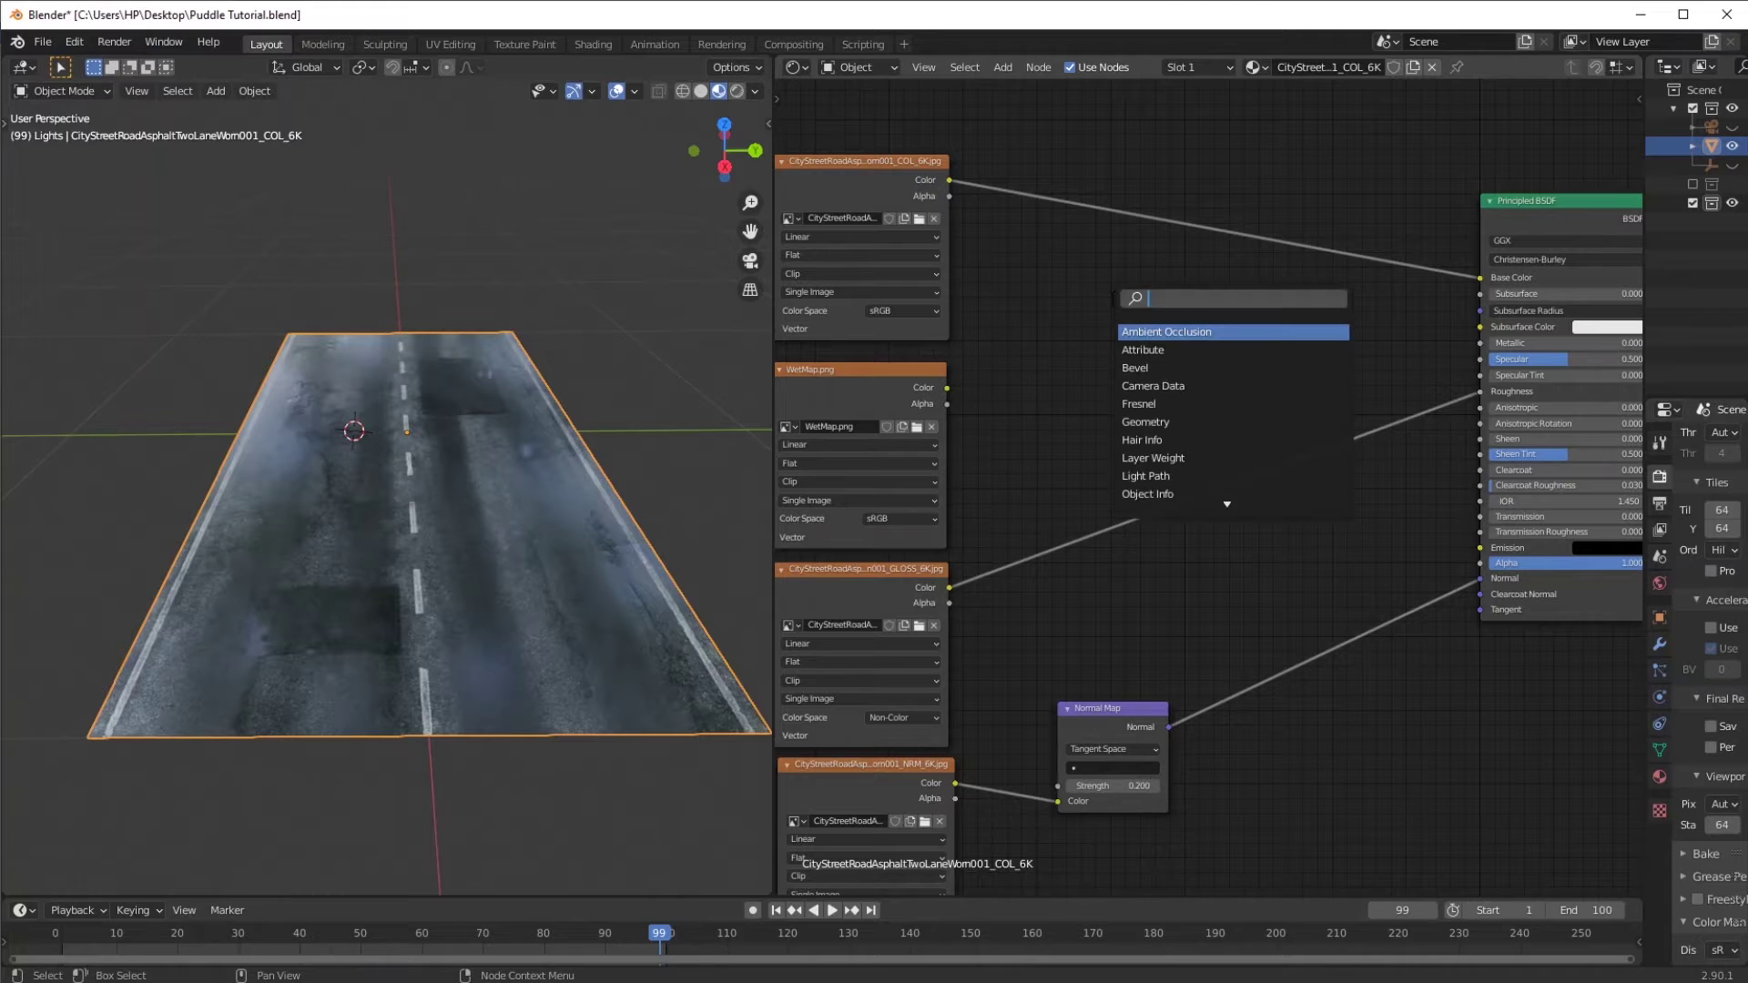
text(mix)
key(Down)
key(Down)
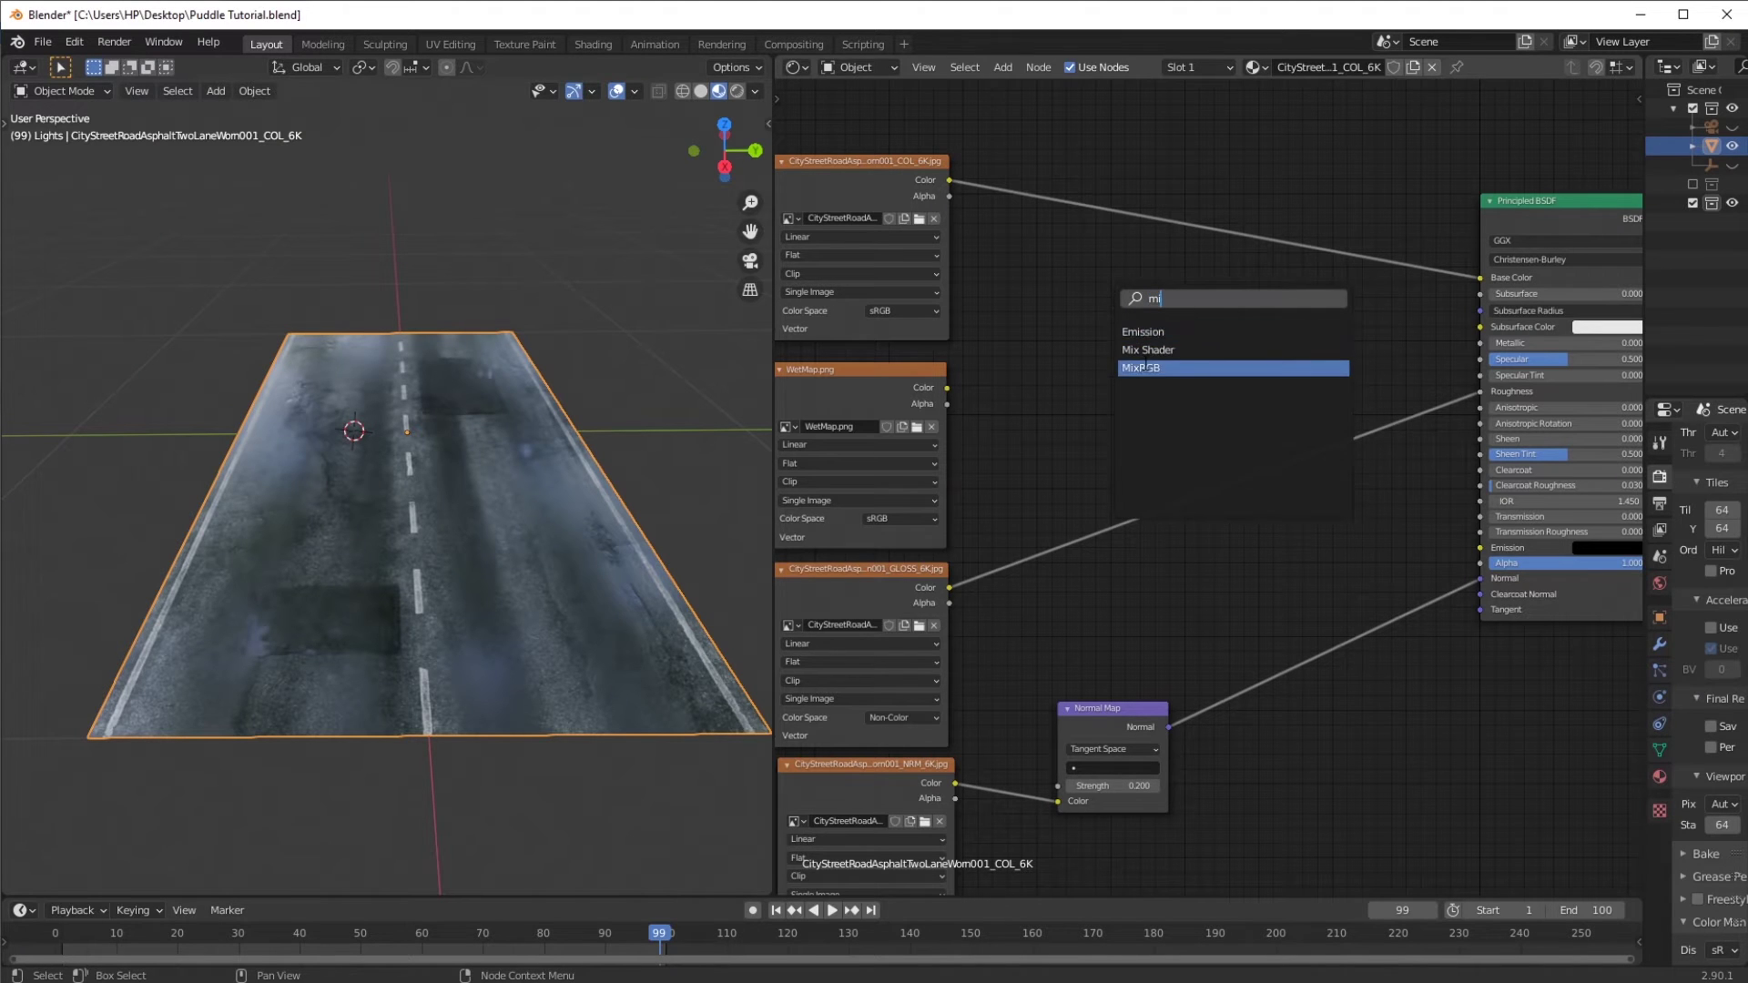
key(Return)
click(1125, 193)
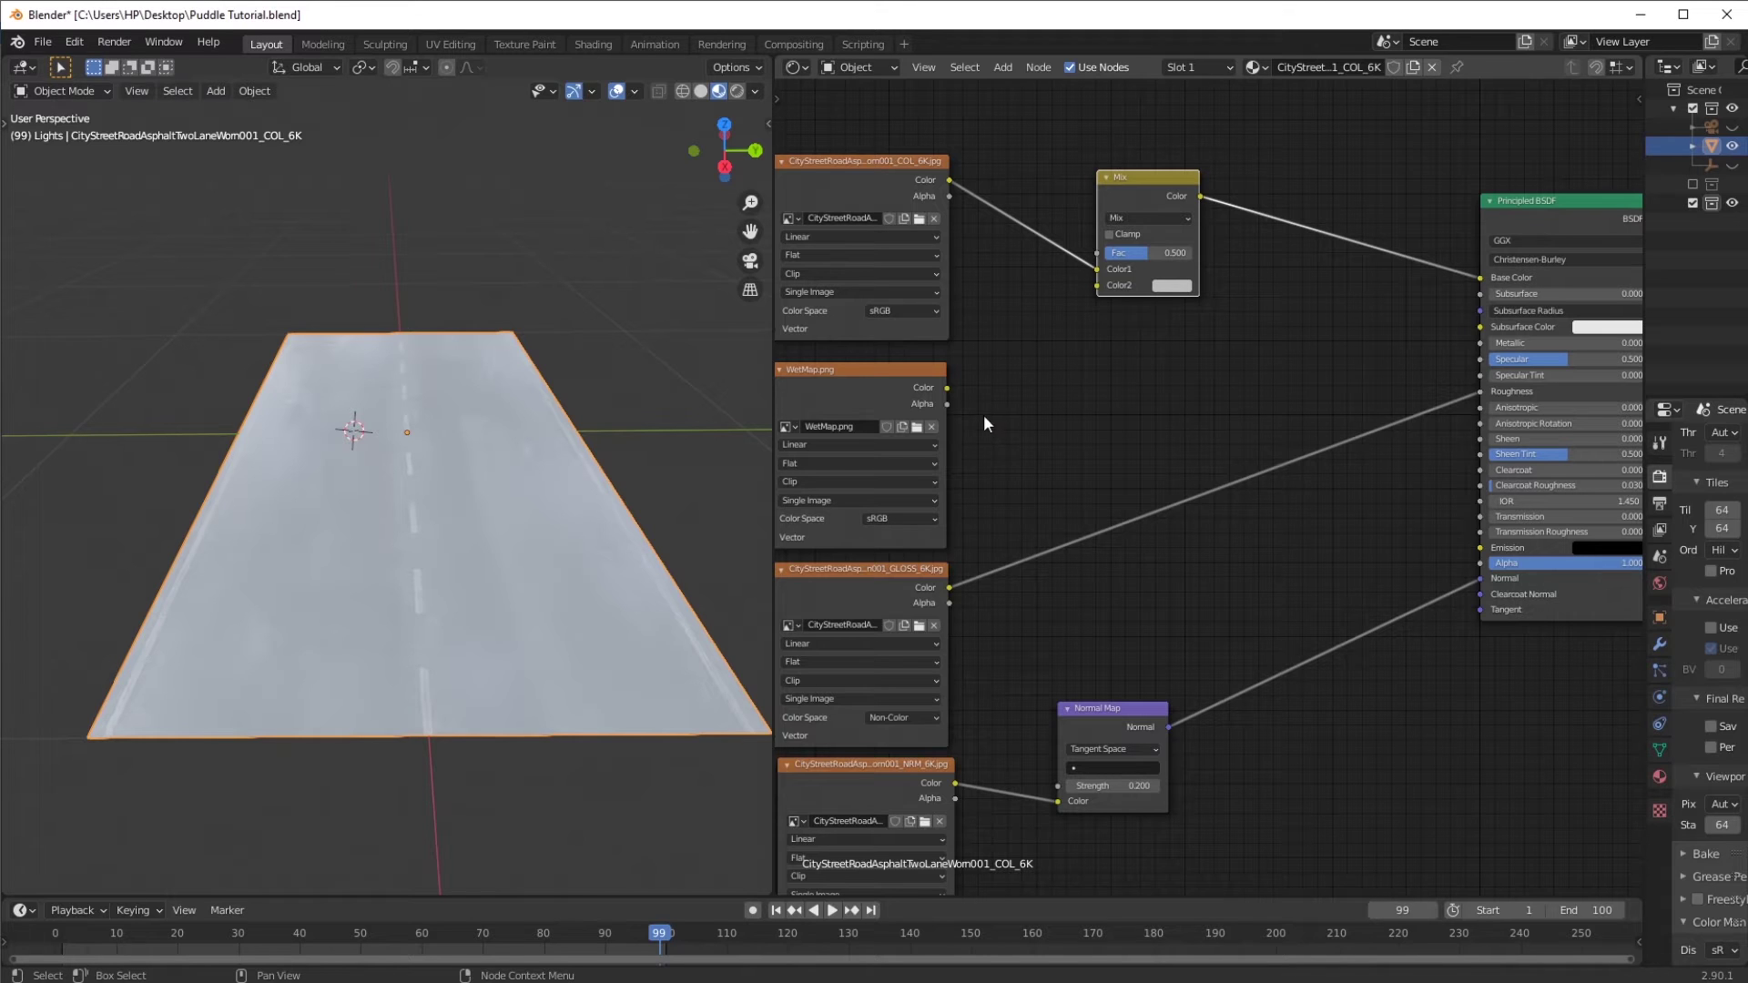
- Feed WetMap into the Mix node's Color2, set blend to Multiply, and raise Fac to 0.783
drag(947, 389, 1096, 285)
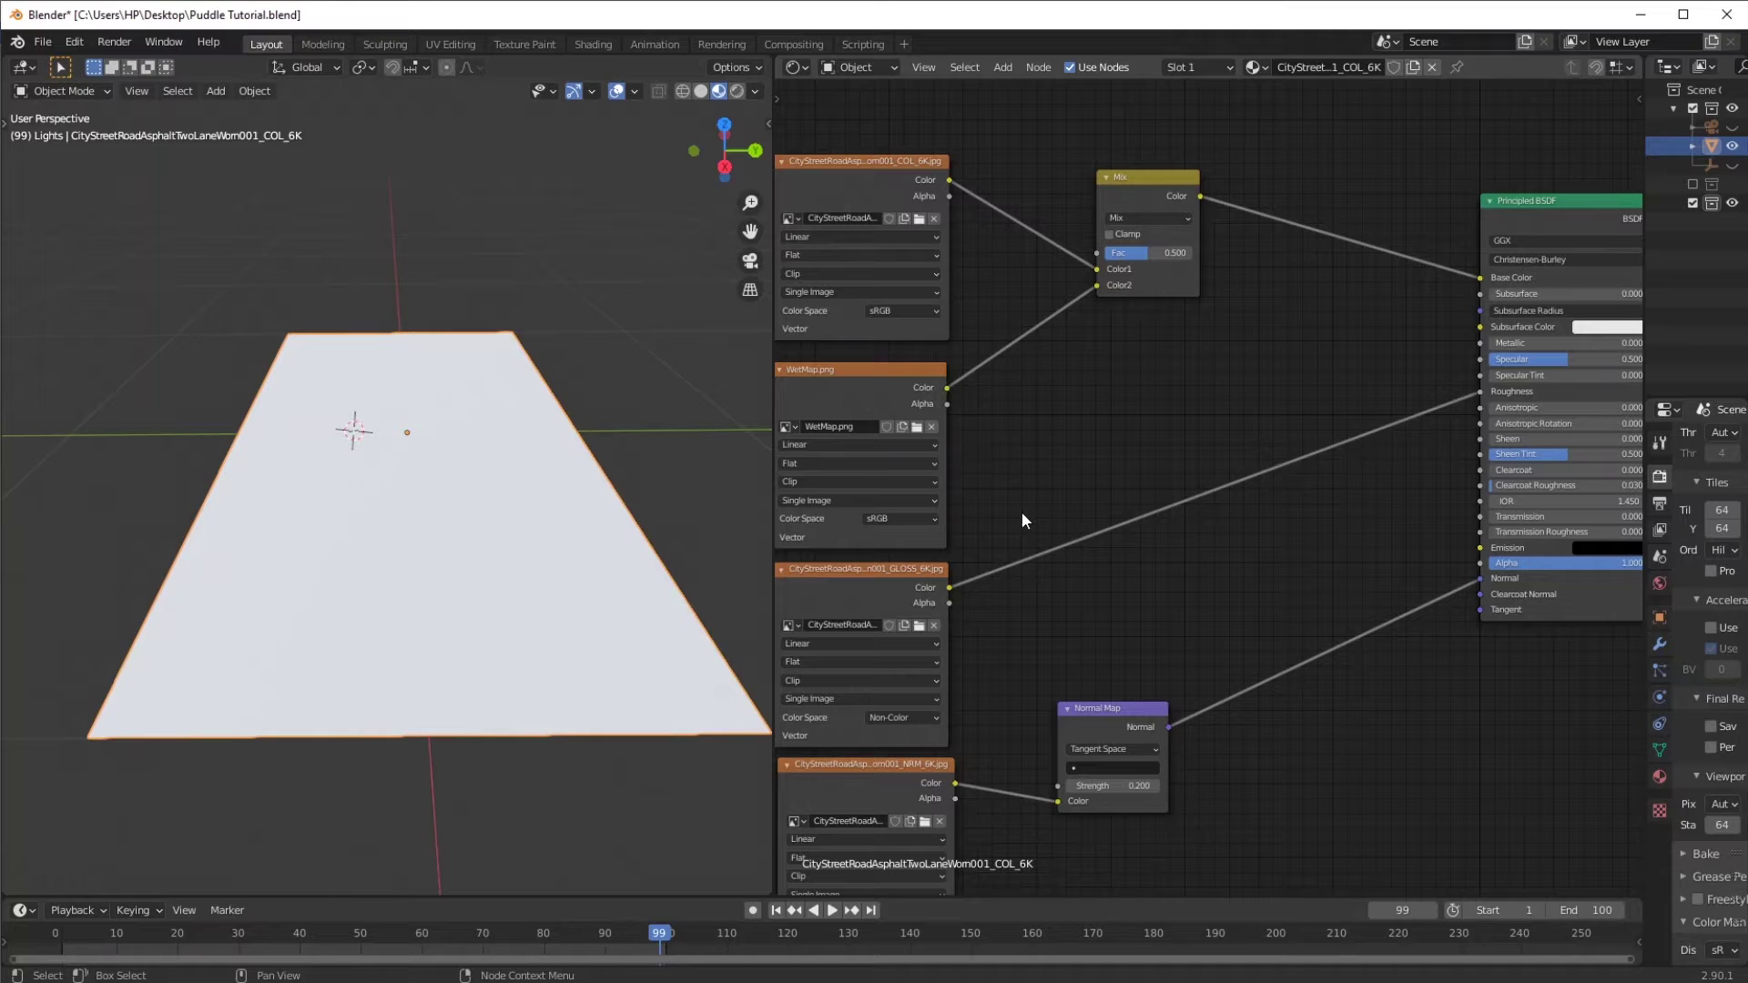
middle_drag(647, 338, 651, 459)
click(1129, 215)
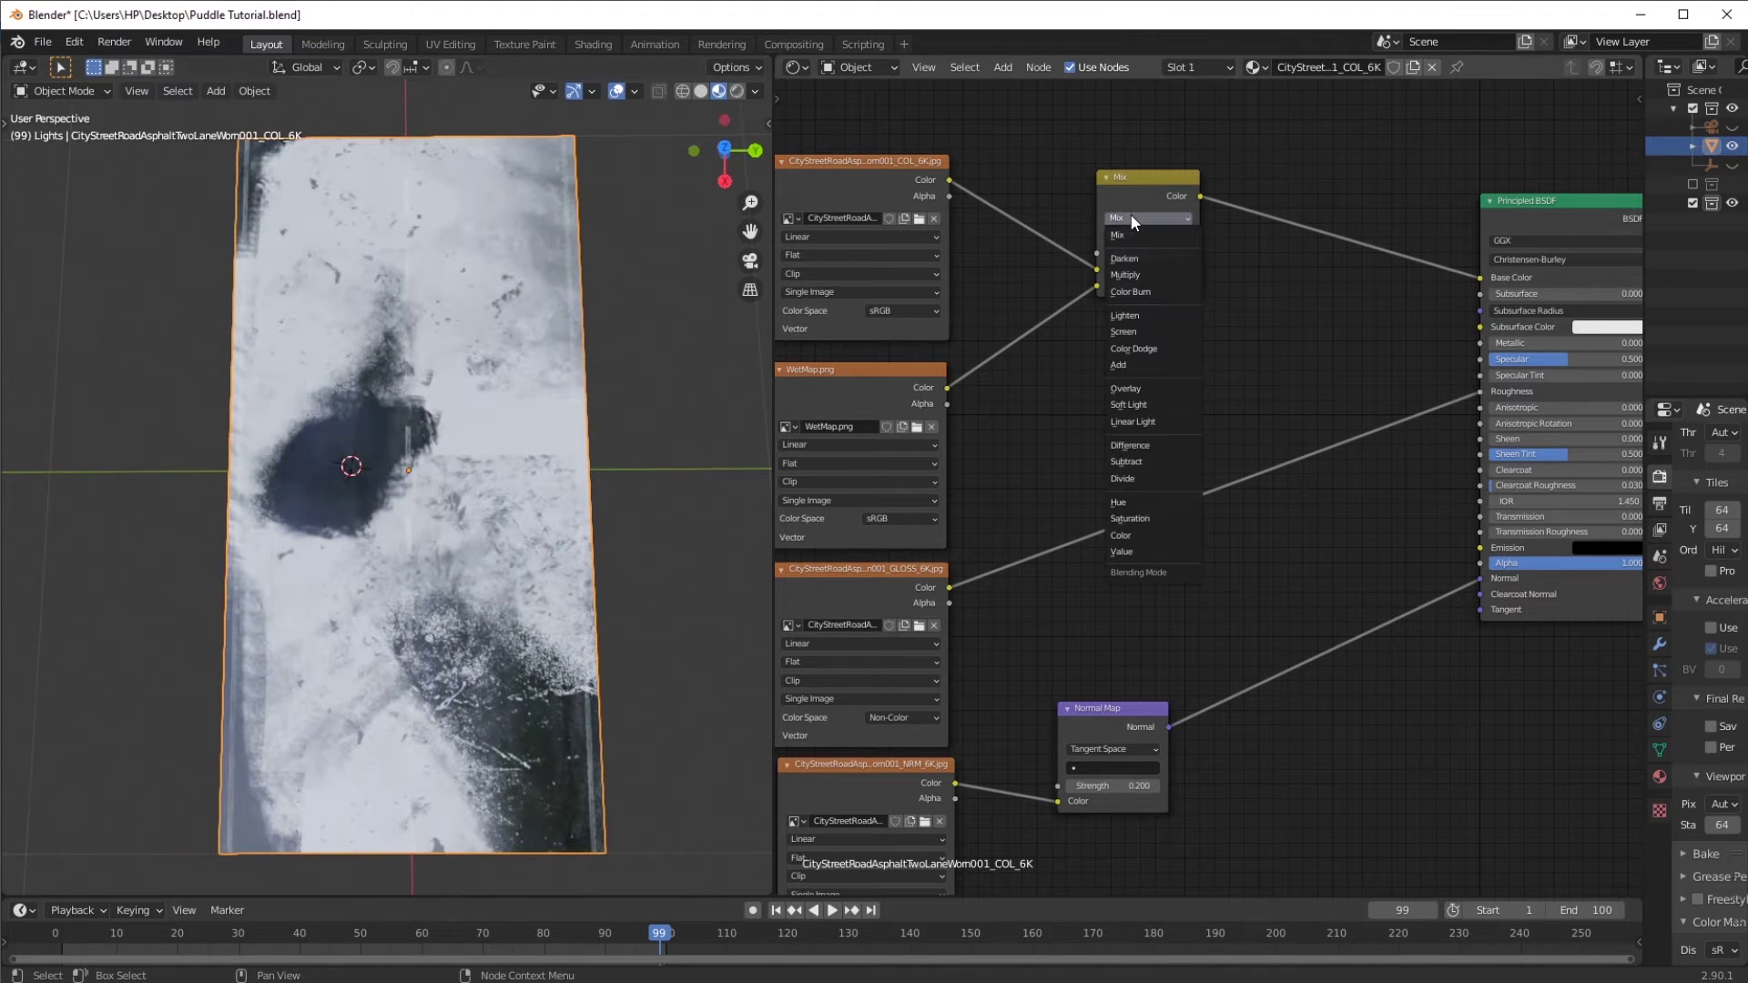
click(1139, 273)
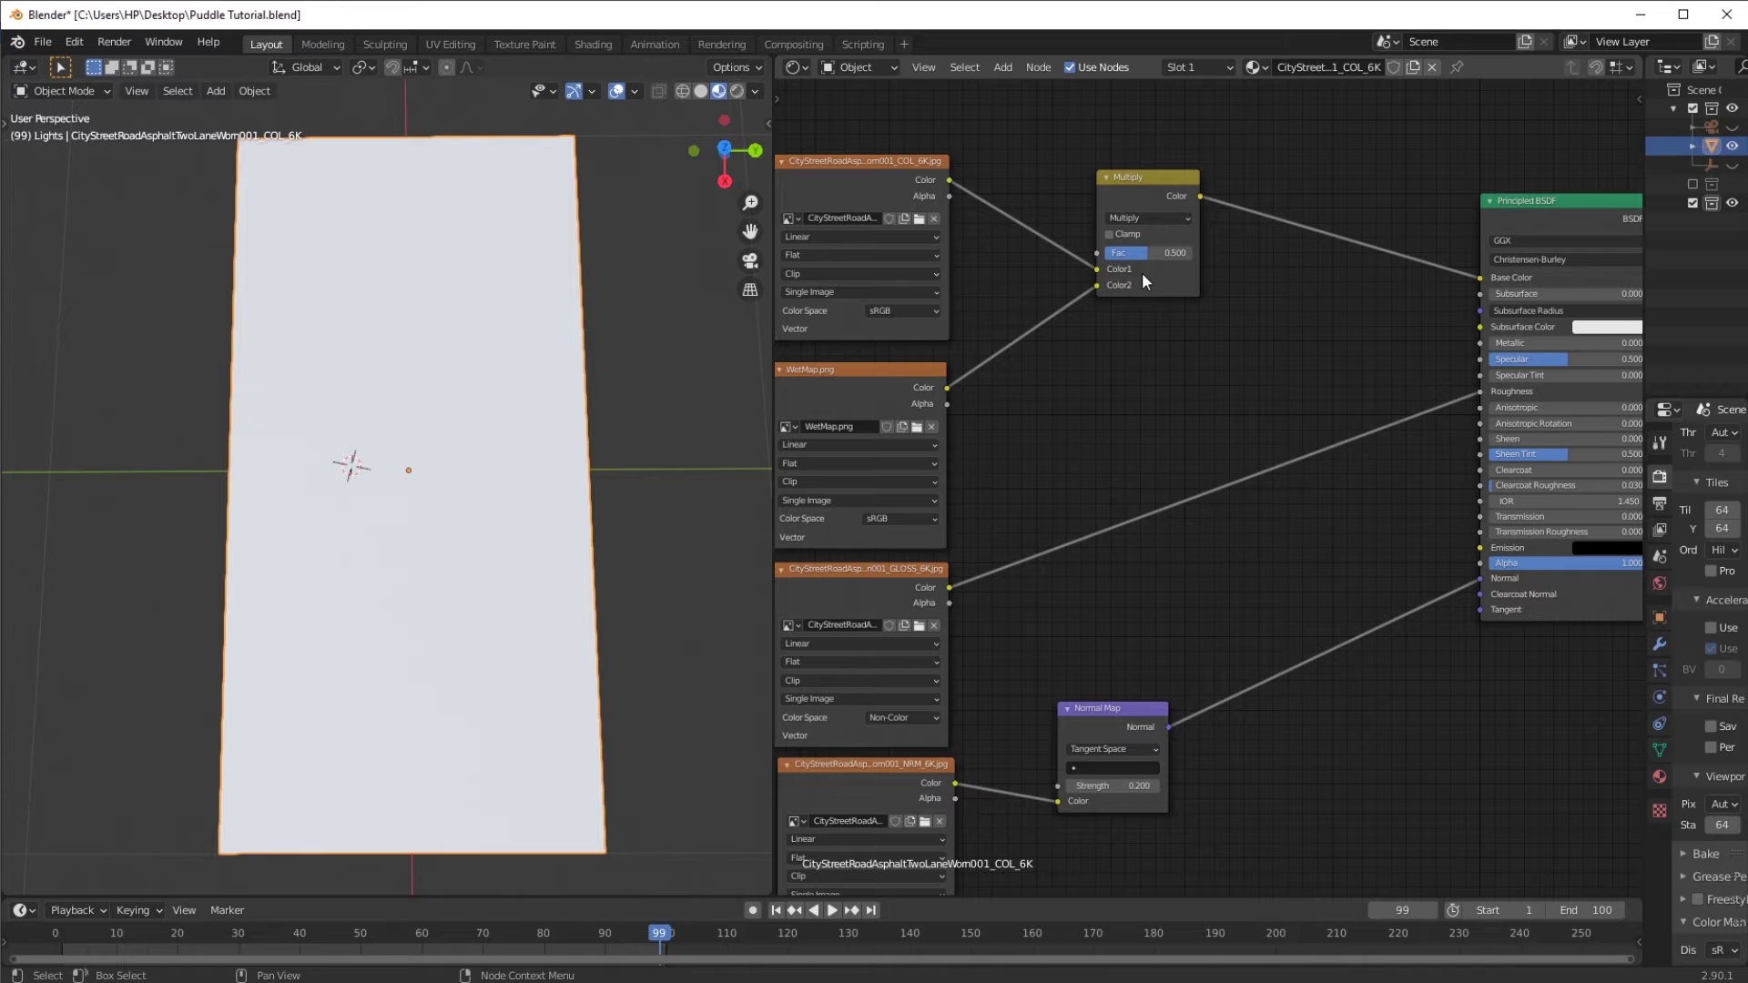
drag(1144, 252, 1177, 253)
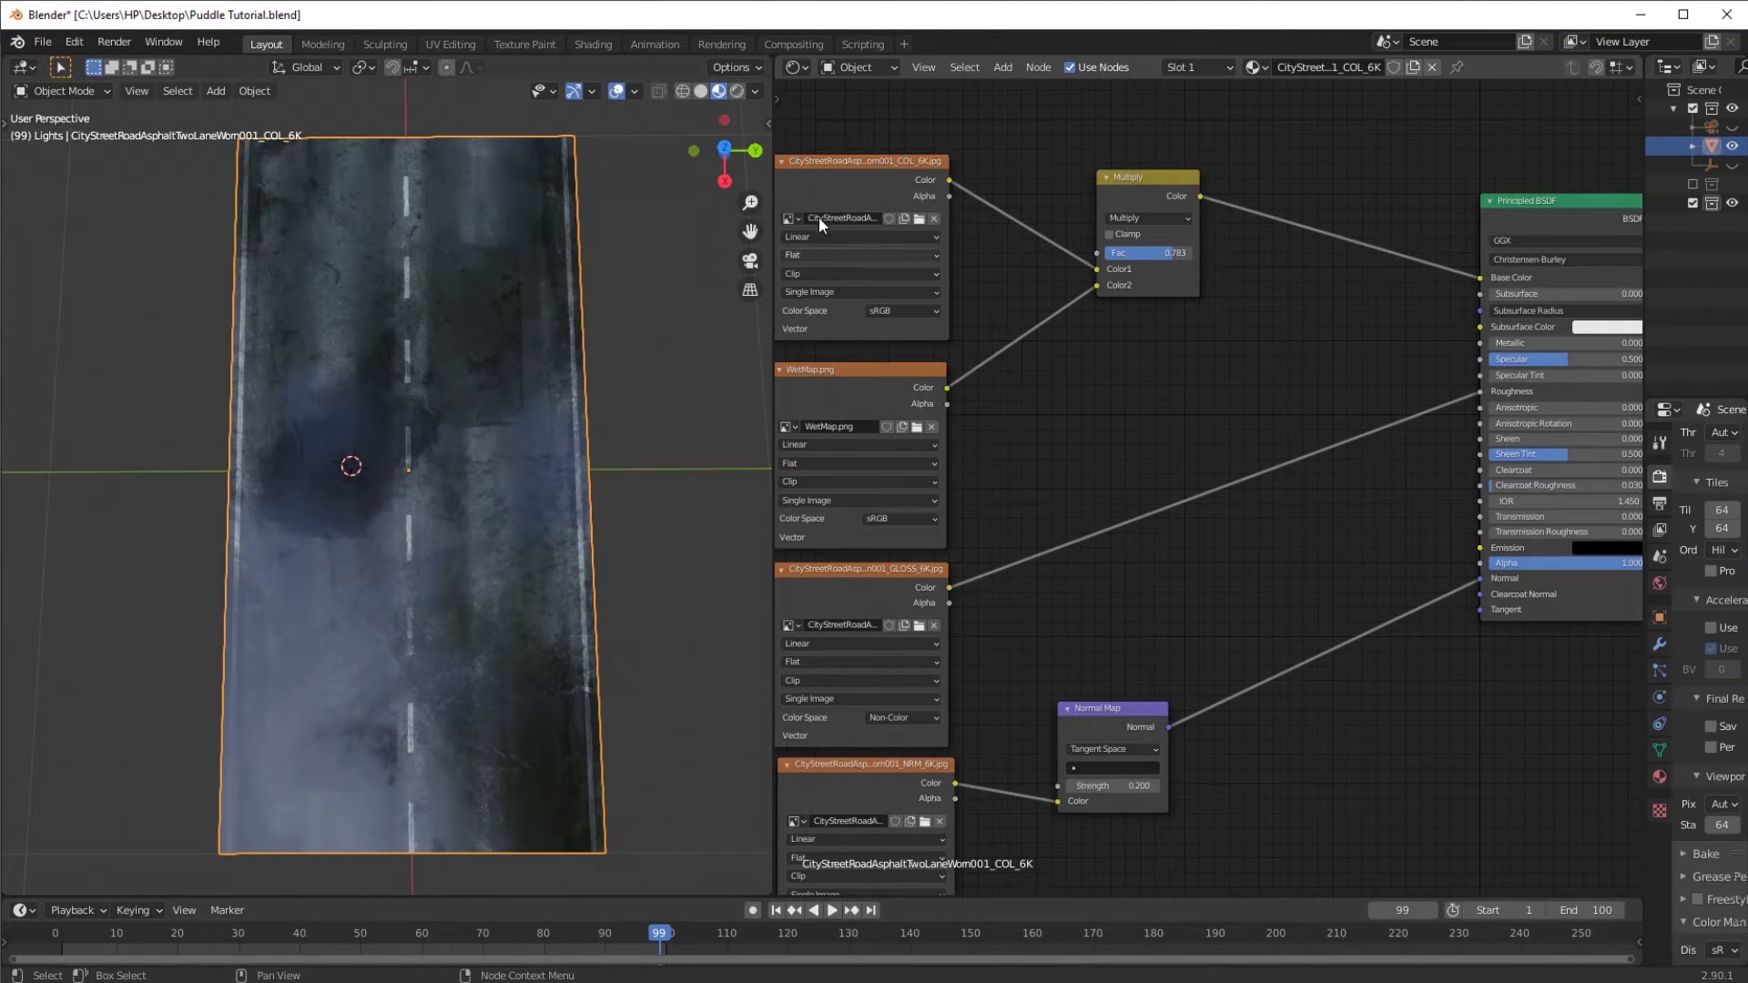
- Switch the Material Preview lighting to a different HDRI and orbit around the road plane
click(754, 91)
click(775, 245)
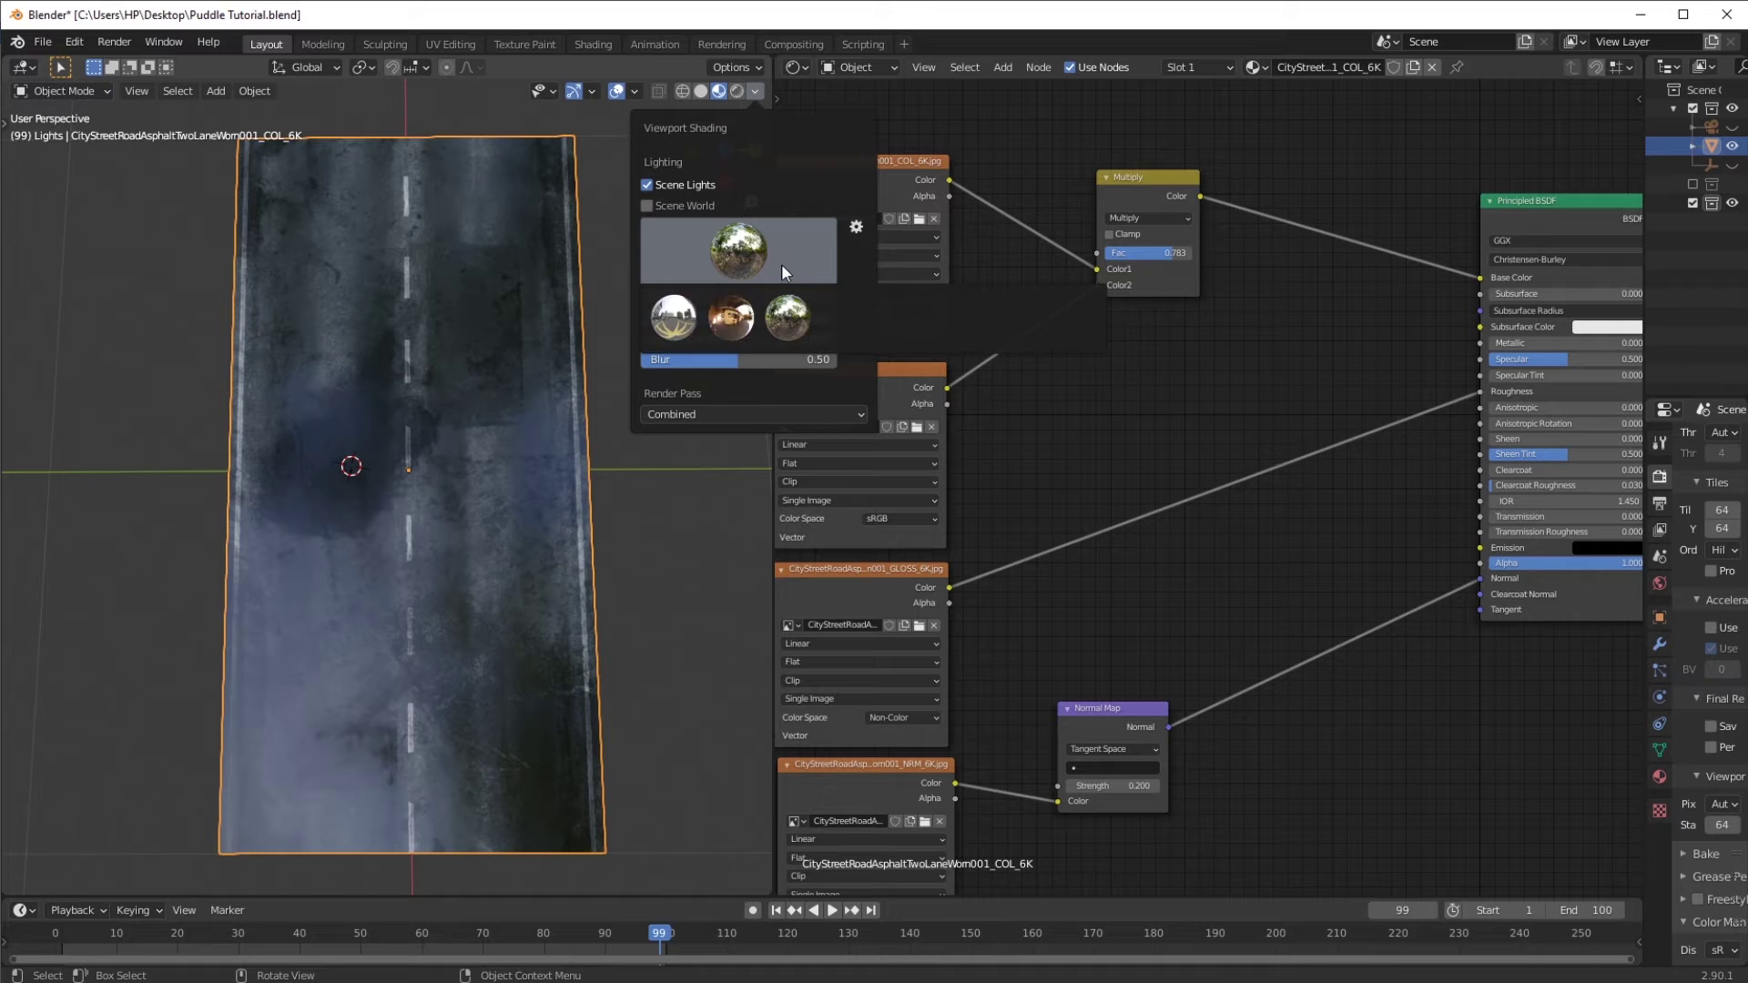
click(794, 321)
middle_drag(566, 493, 582, 462)
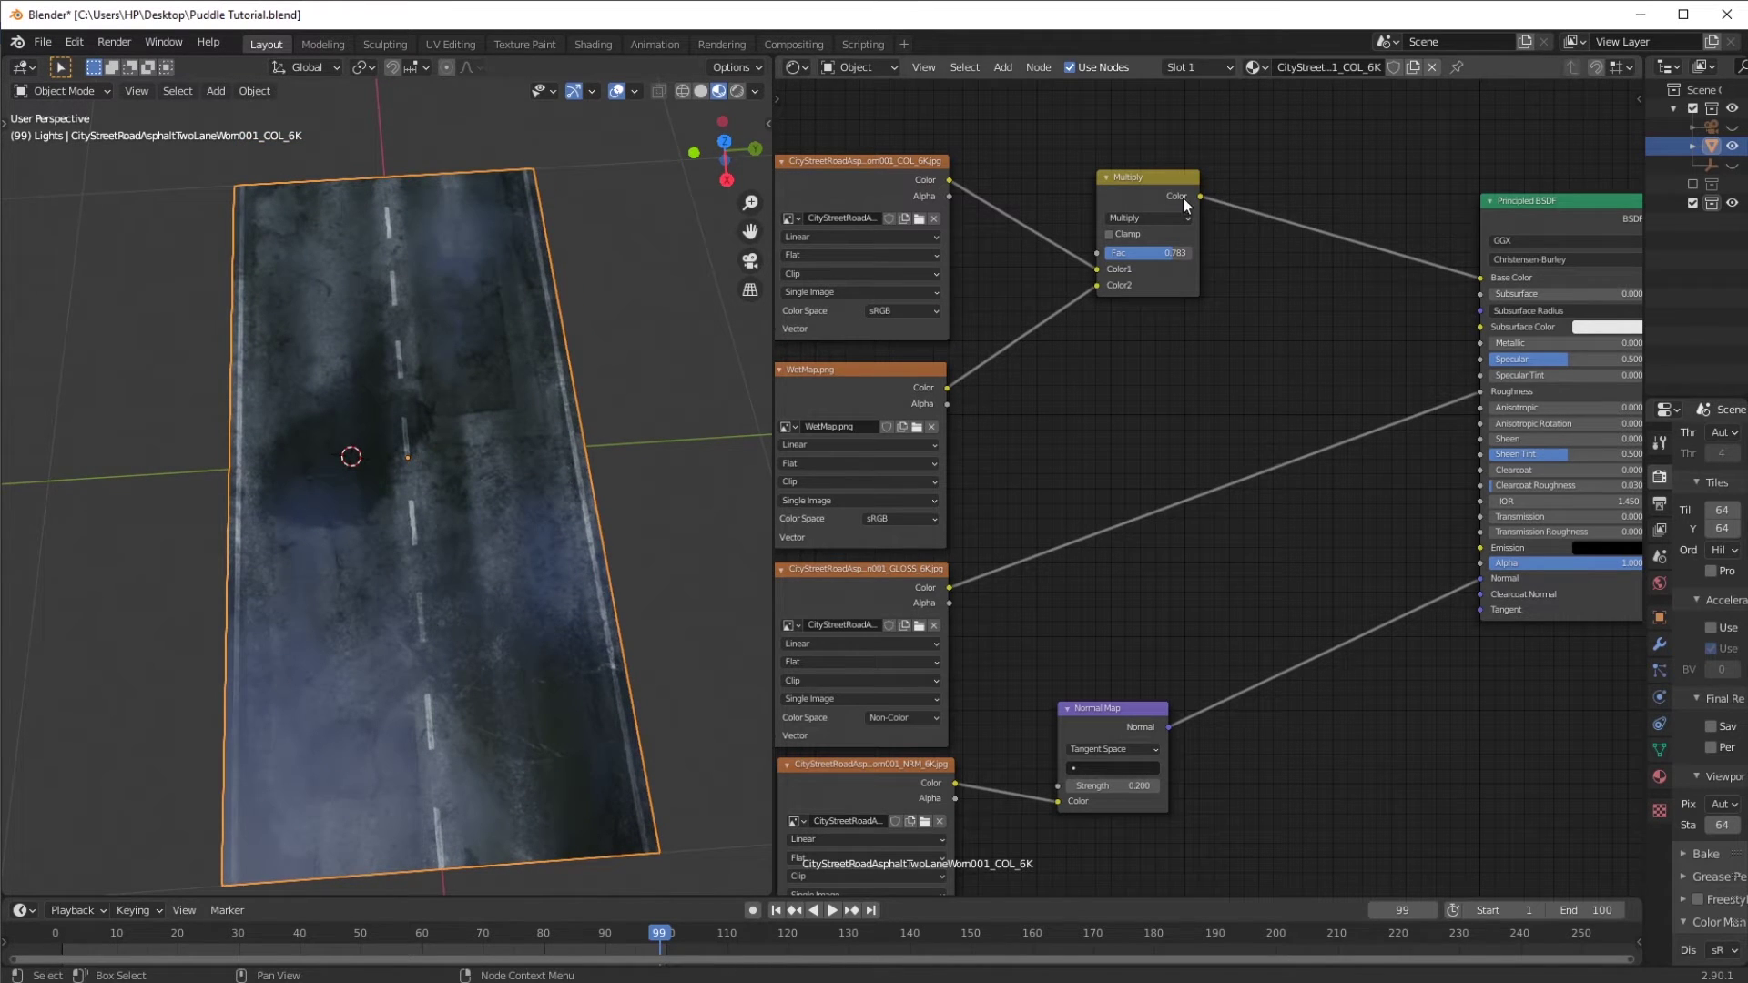
- Duplicate the Multiply node onto the GLOSS-to-Roughness link and feed WetMap into its Color2
click(1146, 191)
key(g)
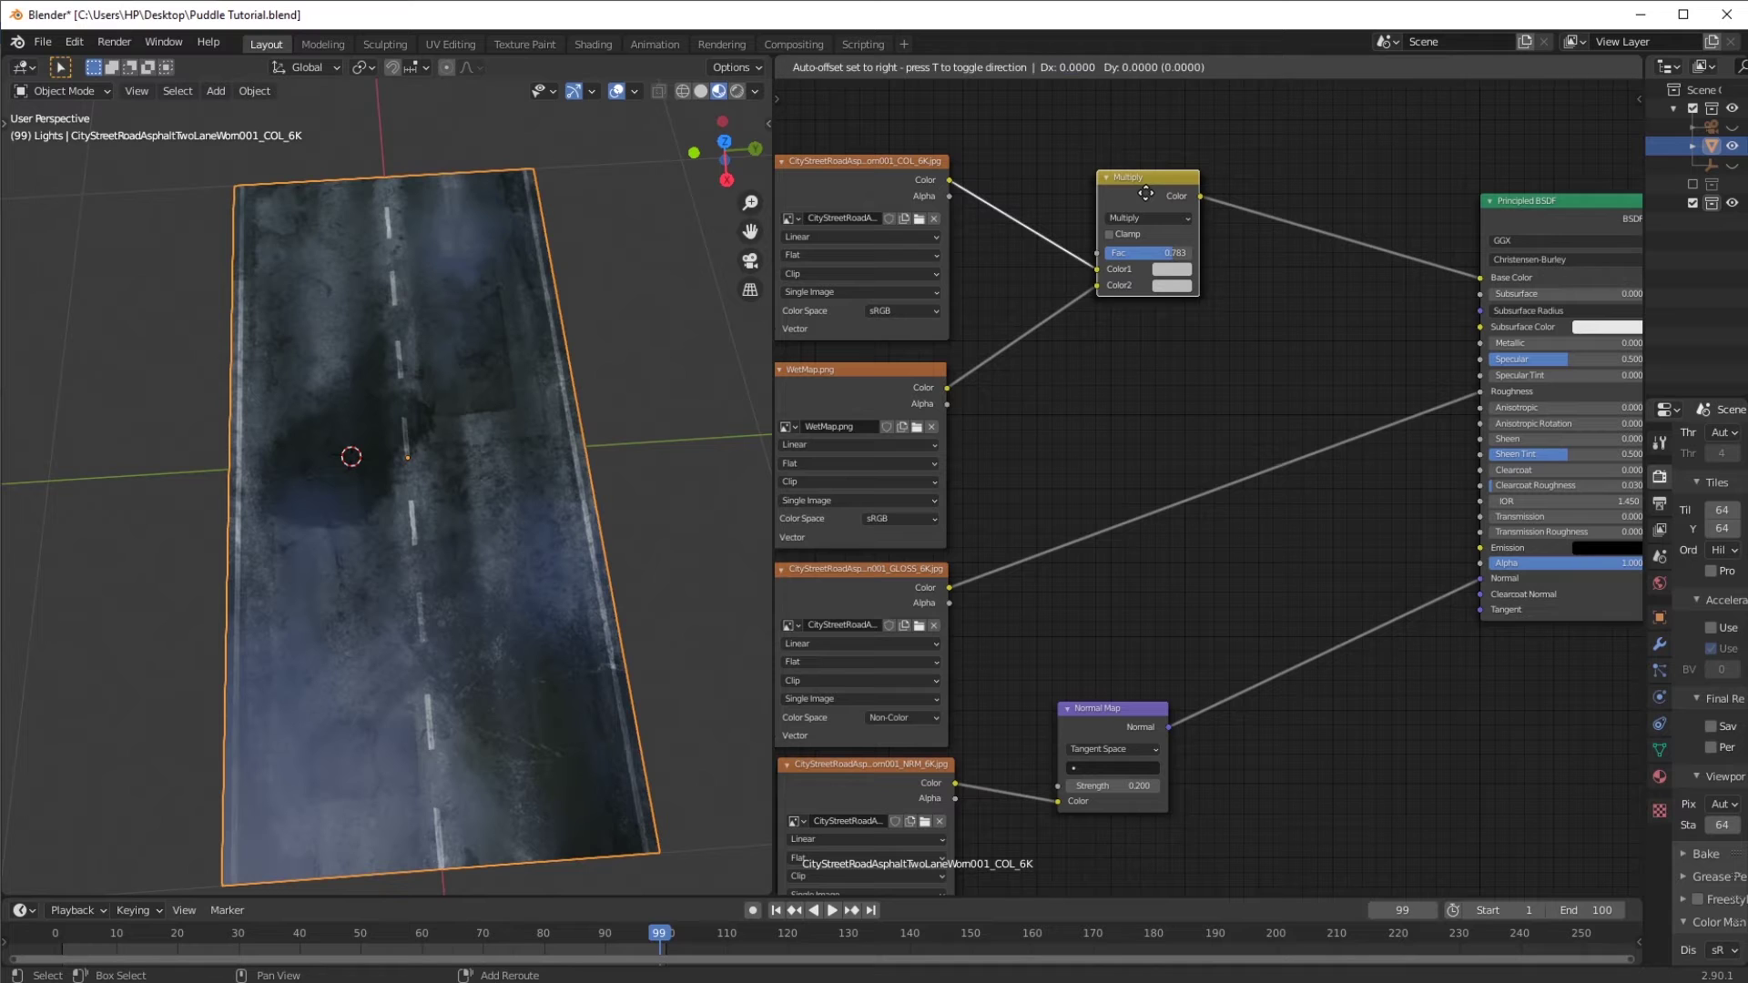
click(1240, 415)
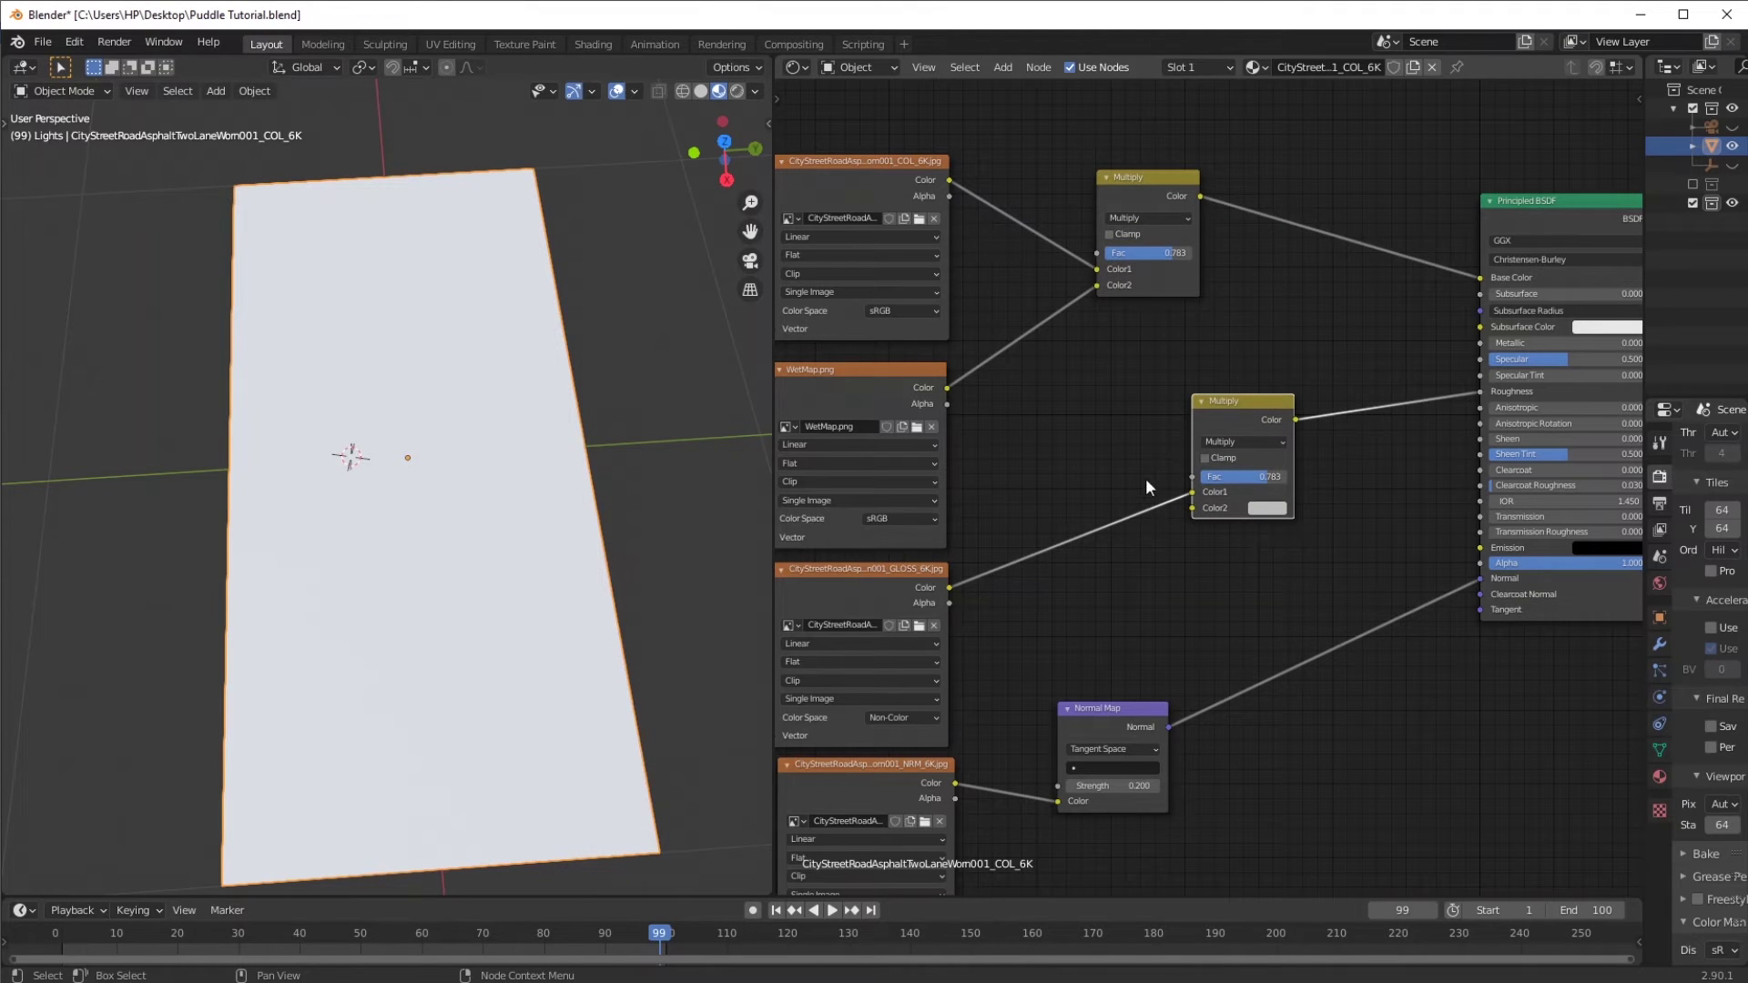
drag(947, 391, 1188, 510)
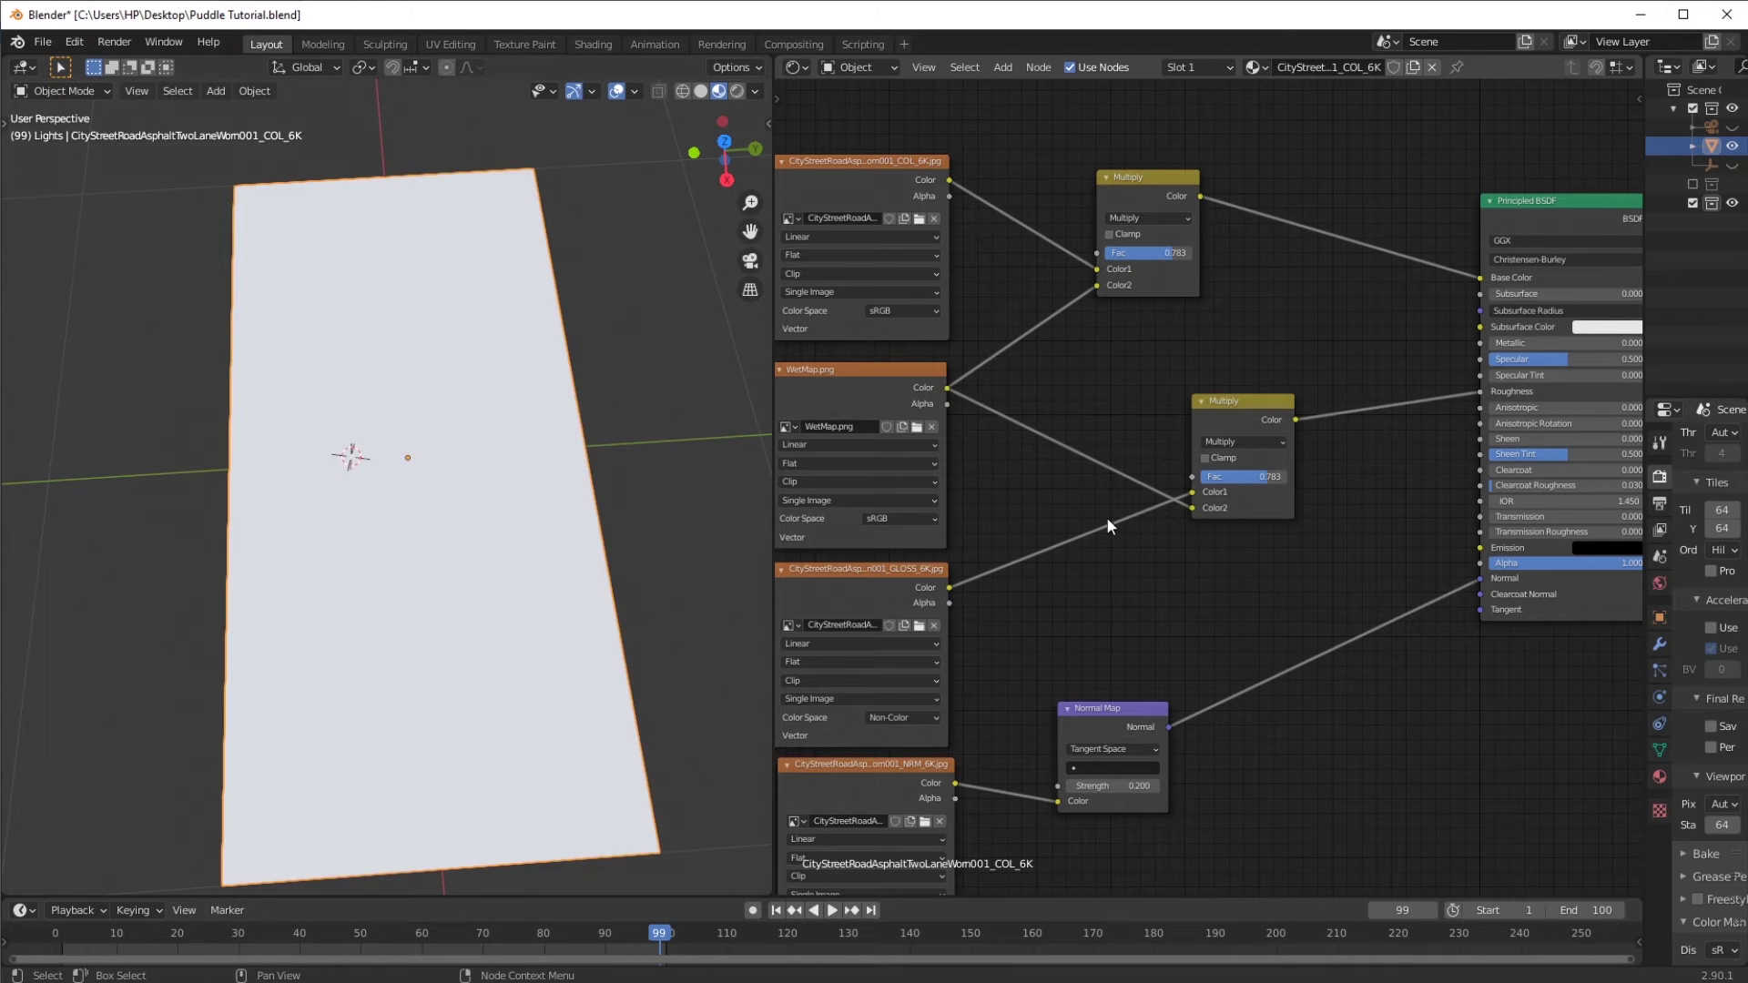
middle_drag(412, 514, 500, 462)
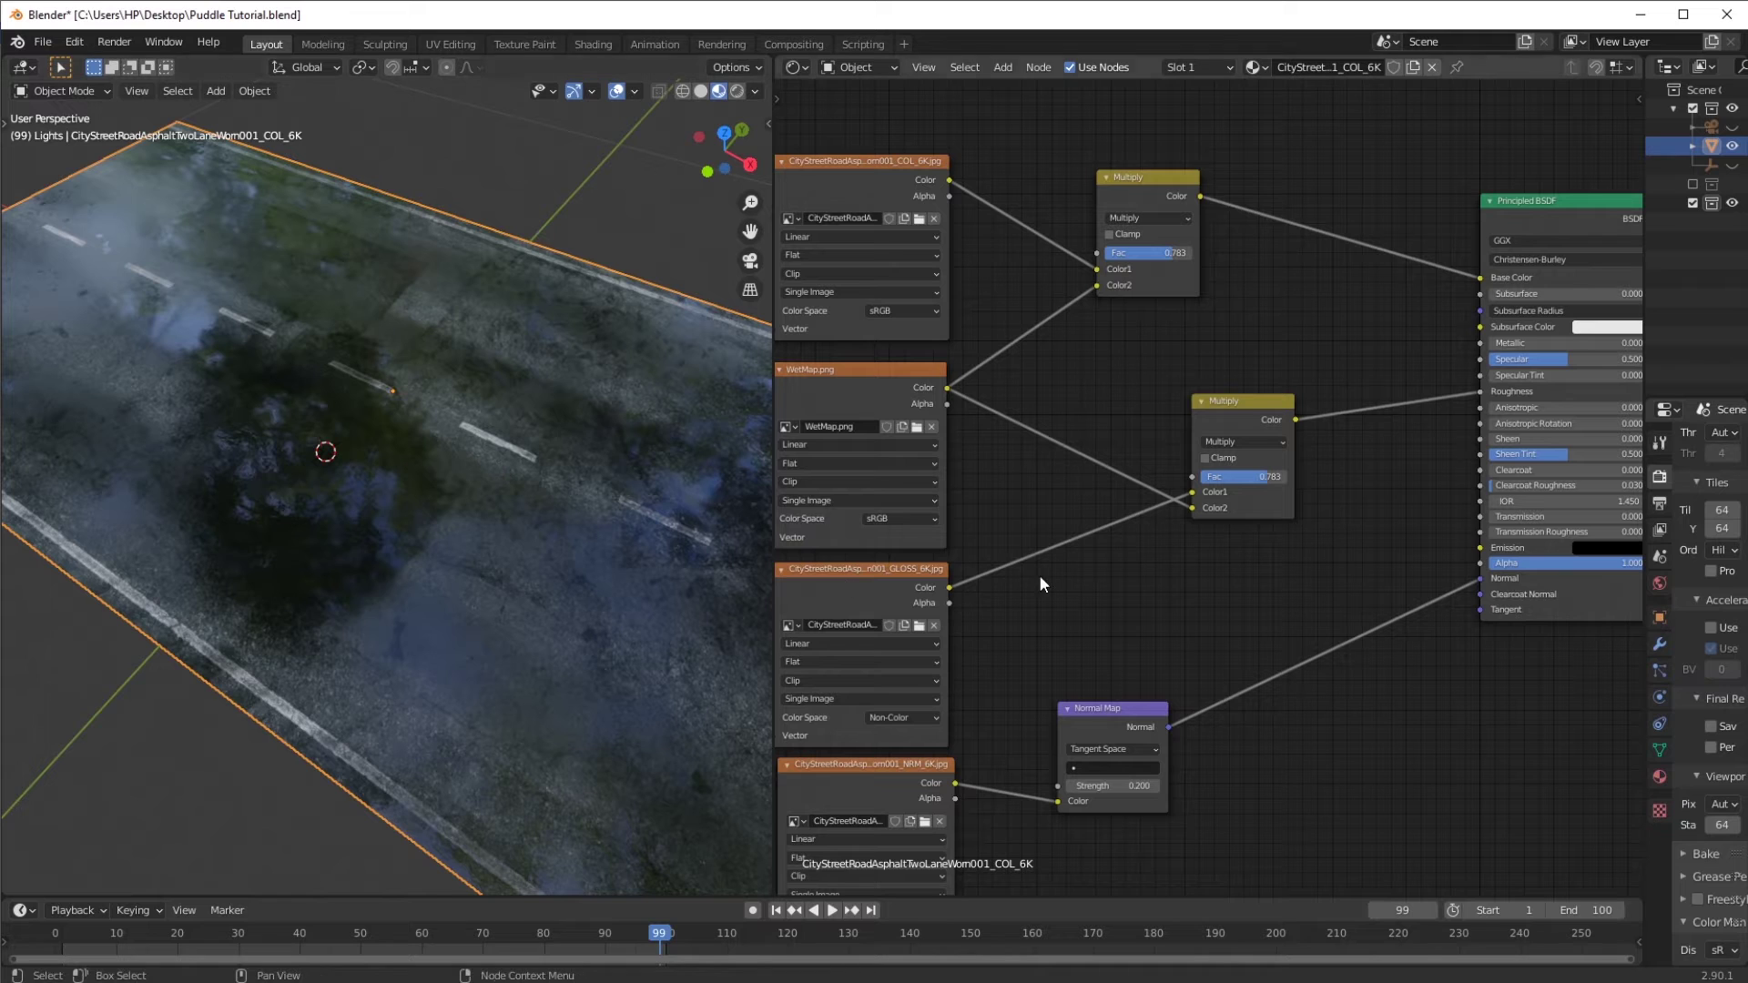
- Insert a Bump node into the Normal link and connect WetMap's Color to its Height
middle_drag(1365, 597, 1413, 340)
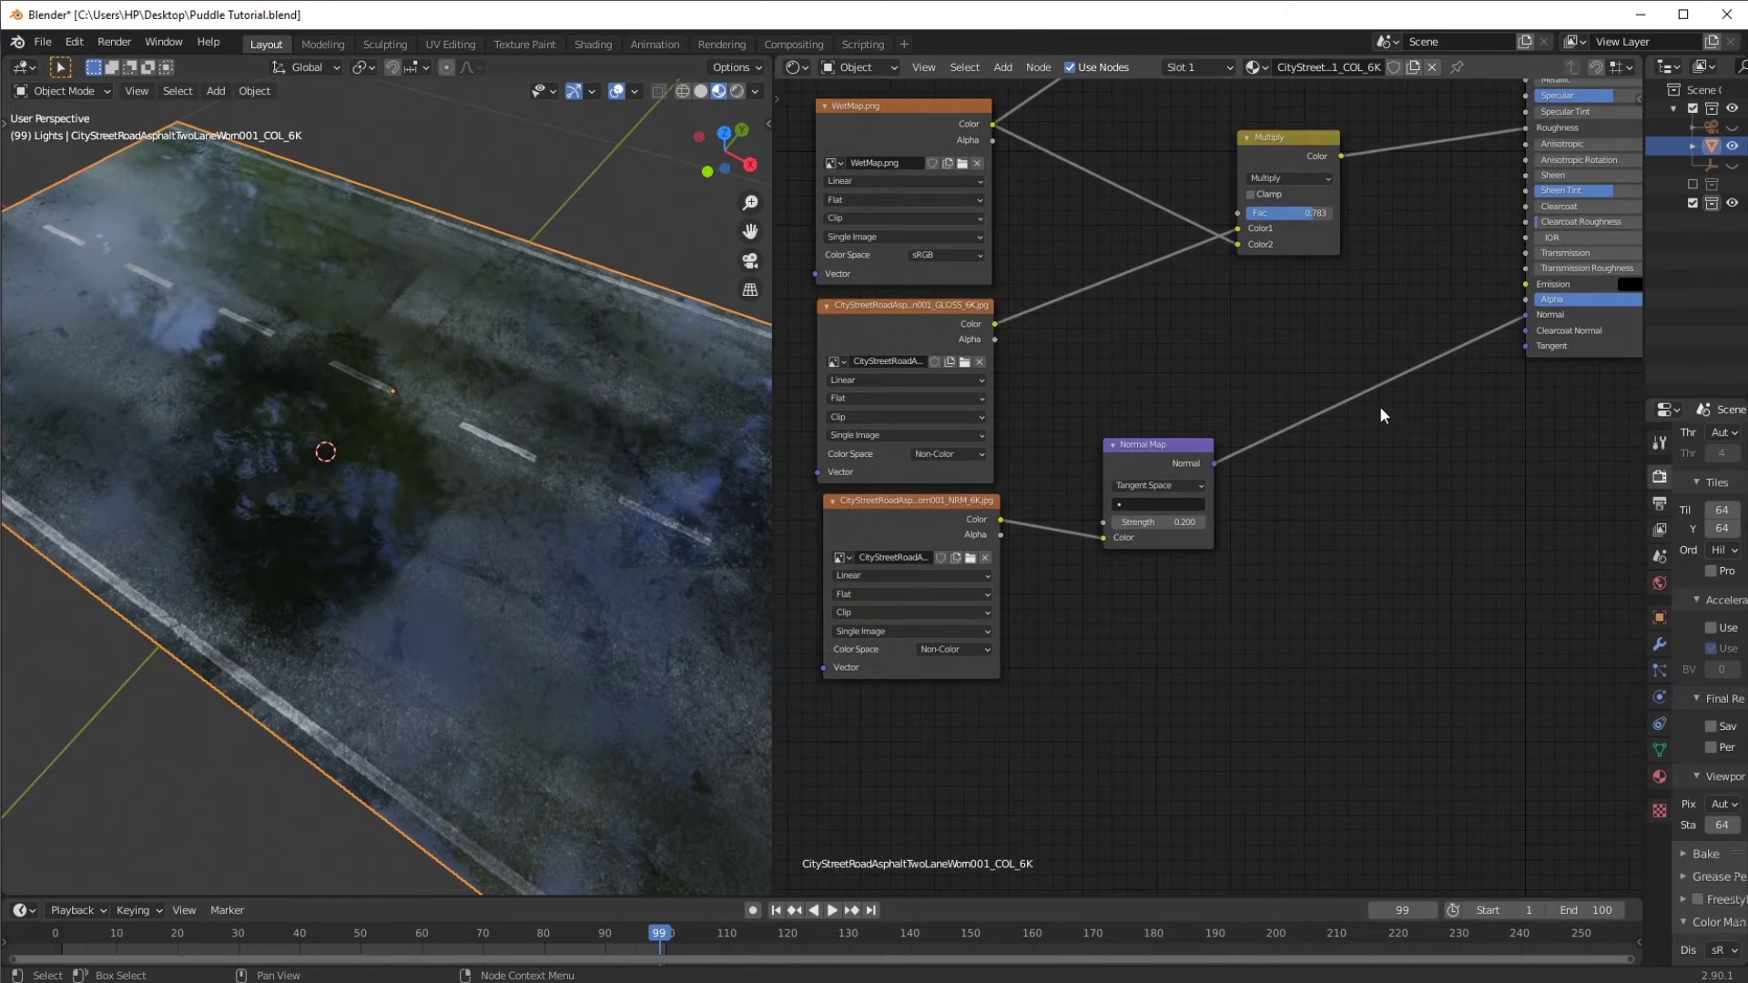
key(shift+a)
click(1416, 552)
text(bum)
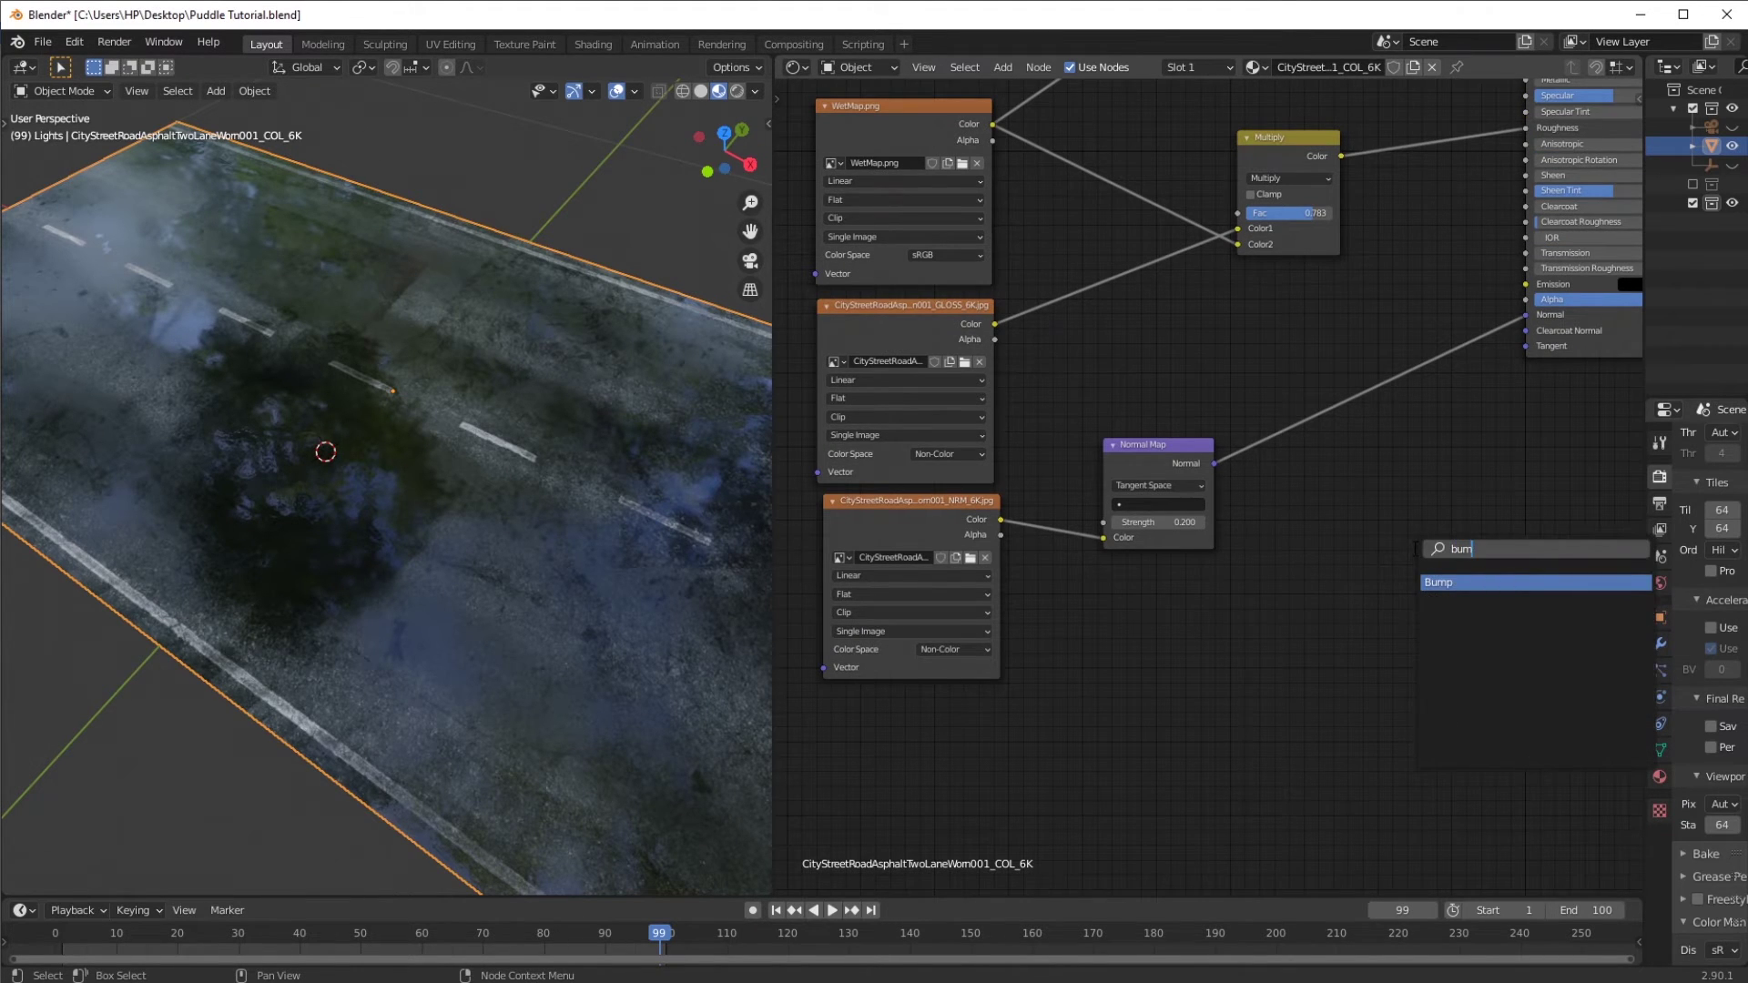
click(1447, 583)
click(1353, 362)
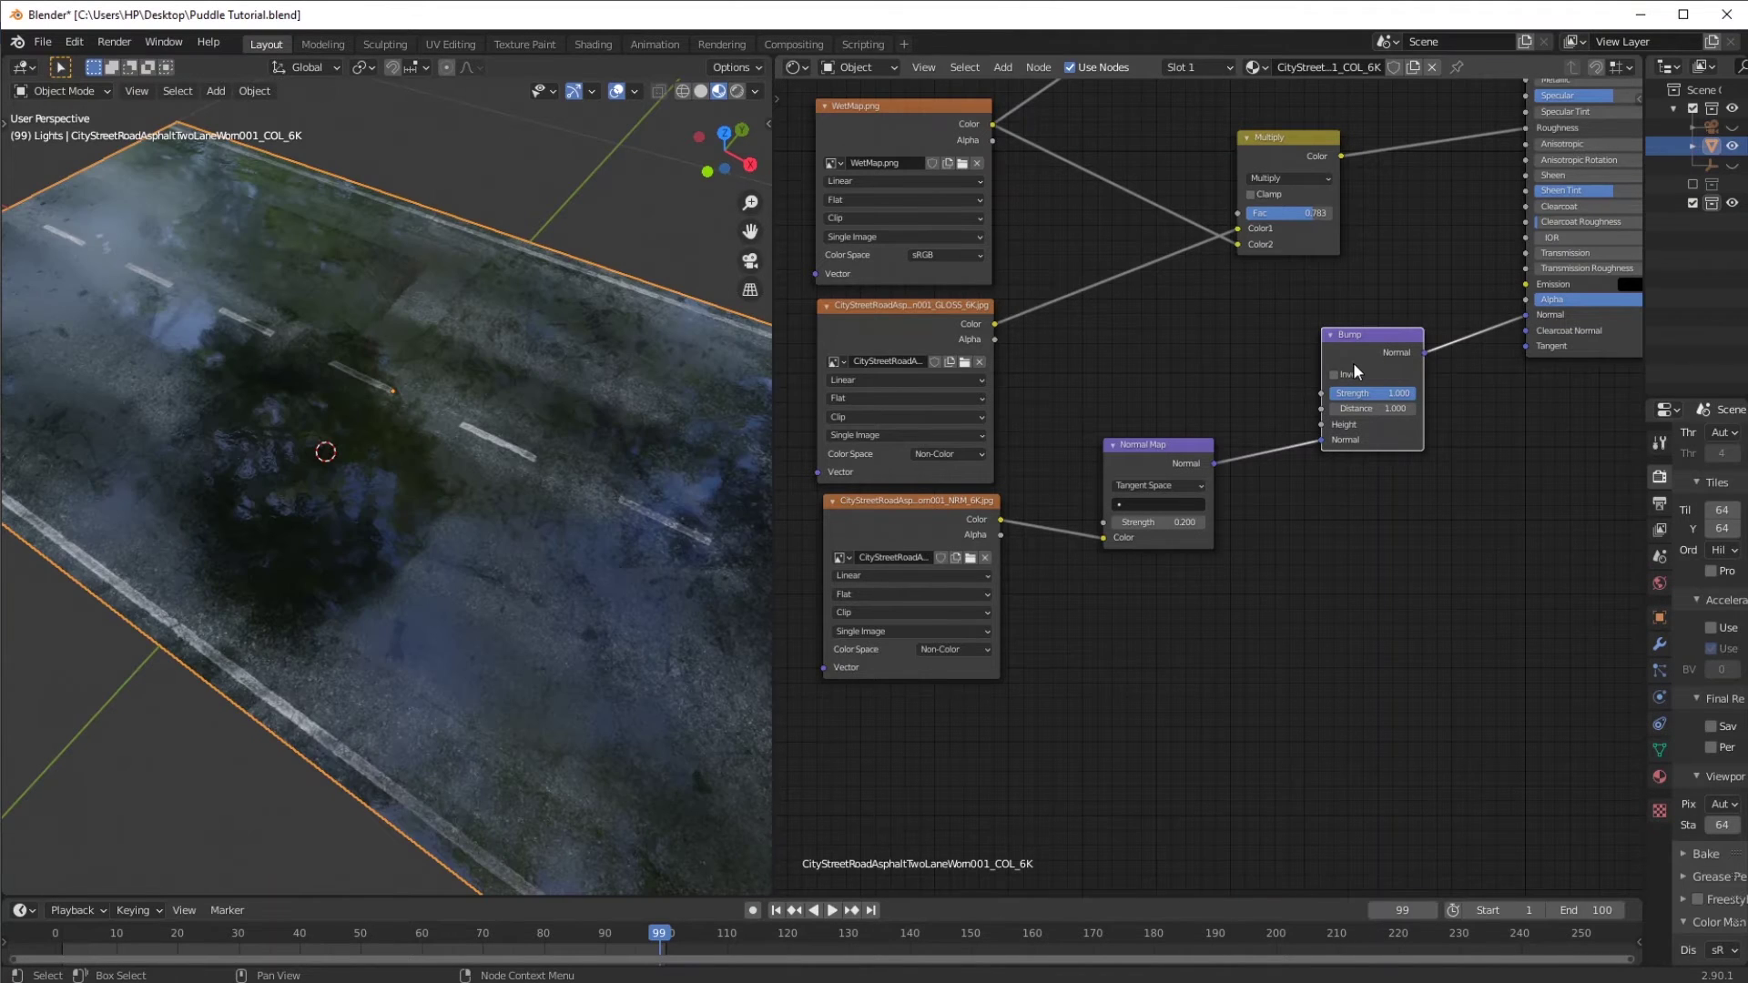
drag(993, 128, 1320, 424)
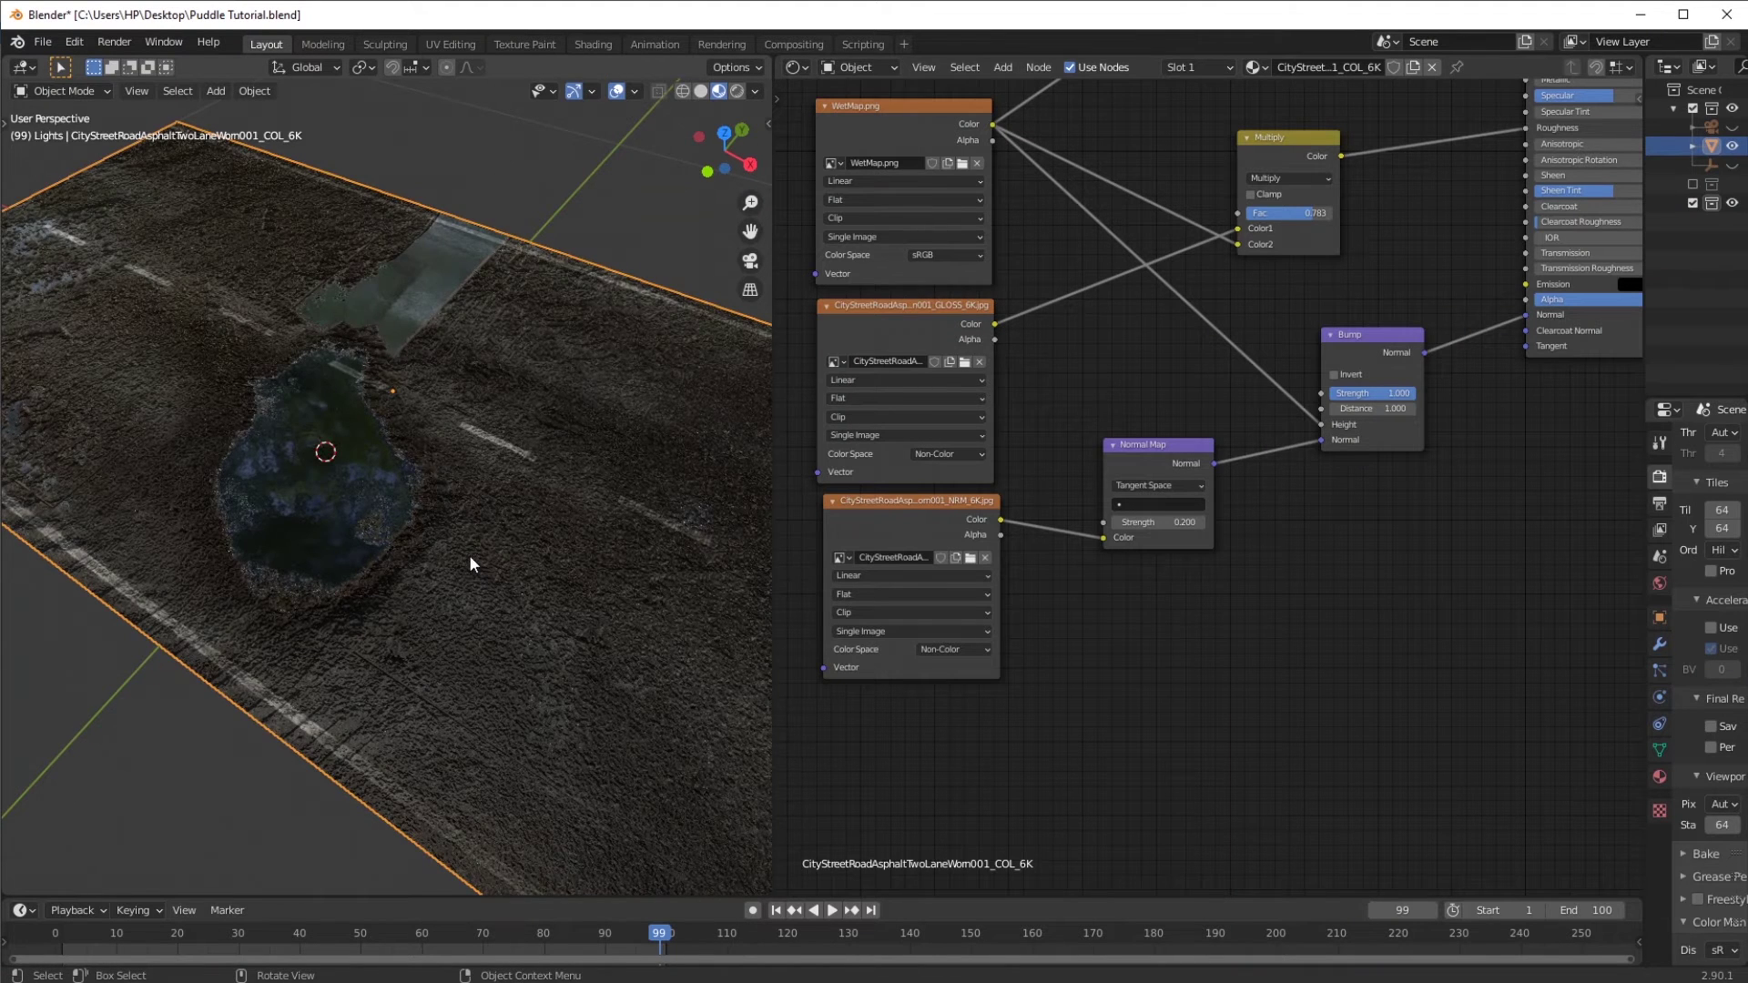
- Lower the Bump Strength step by step to 0.125 while checking the puddle
middle_drag(470, 557, 499, 453)
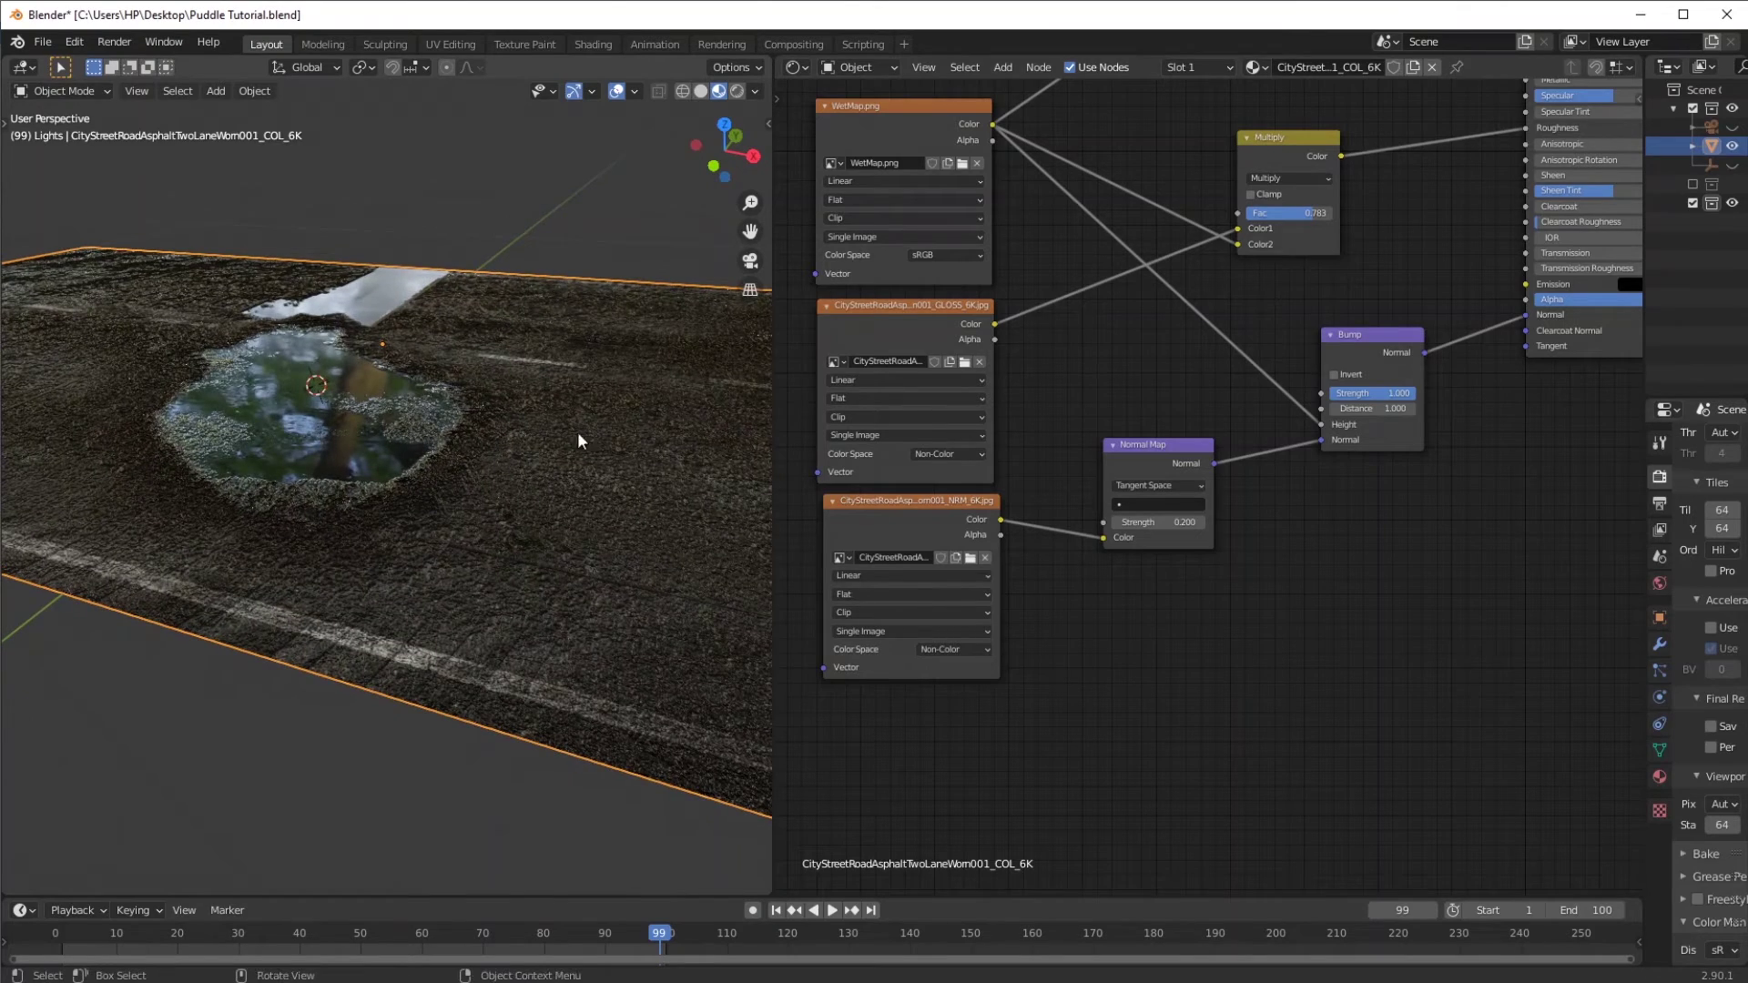
drag(1365, 397, 1296, 397)
middle_drag(385, 242, 257, 258)
drag(1365, 394, 1346, 394)
middle_drag(428, 392, 518, 460)
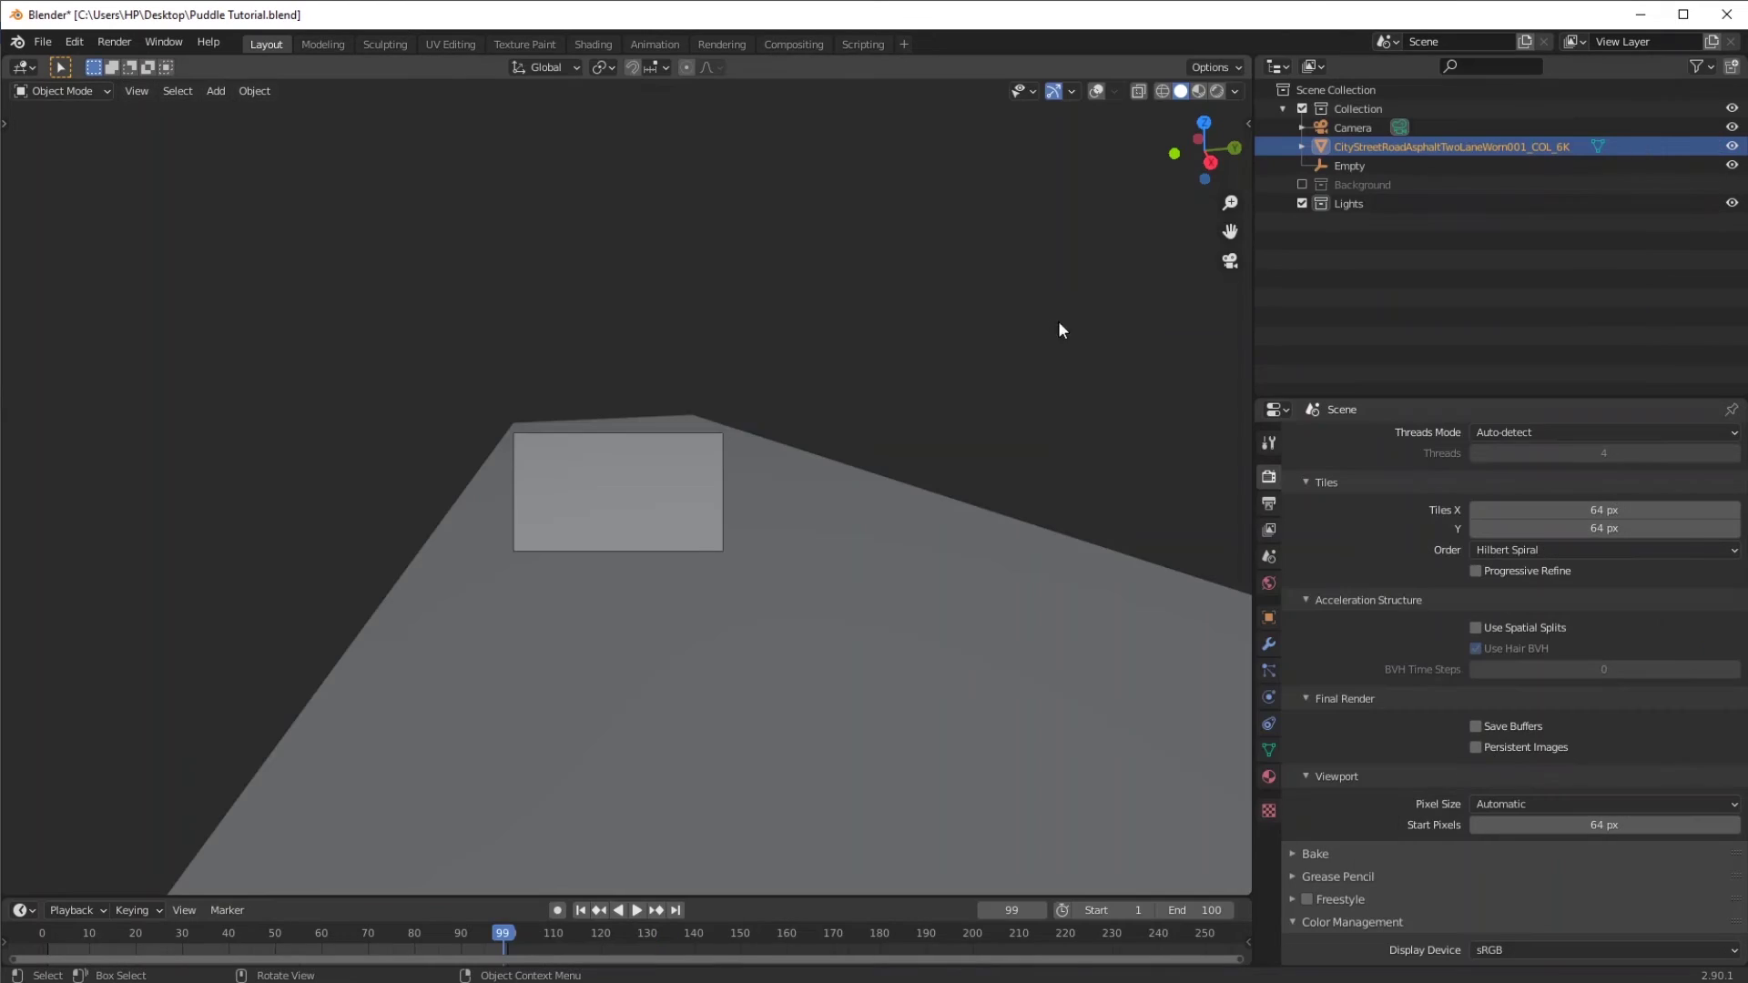
- Enable the Background collection in the Outliner to show the city-image walls
scroll(896, 381, up, 4)
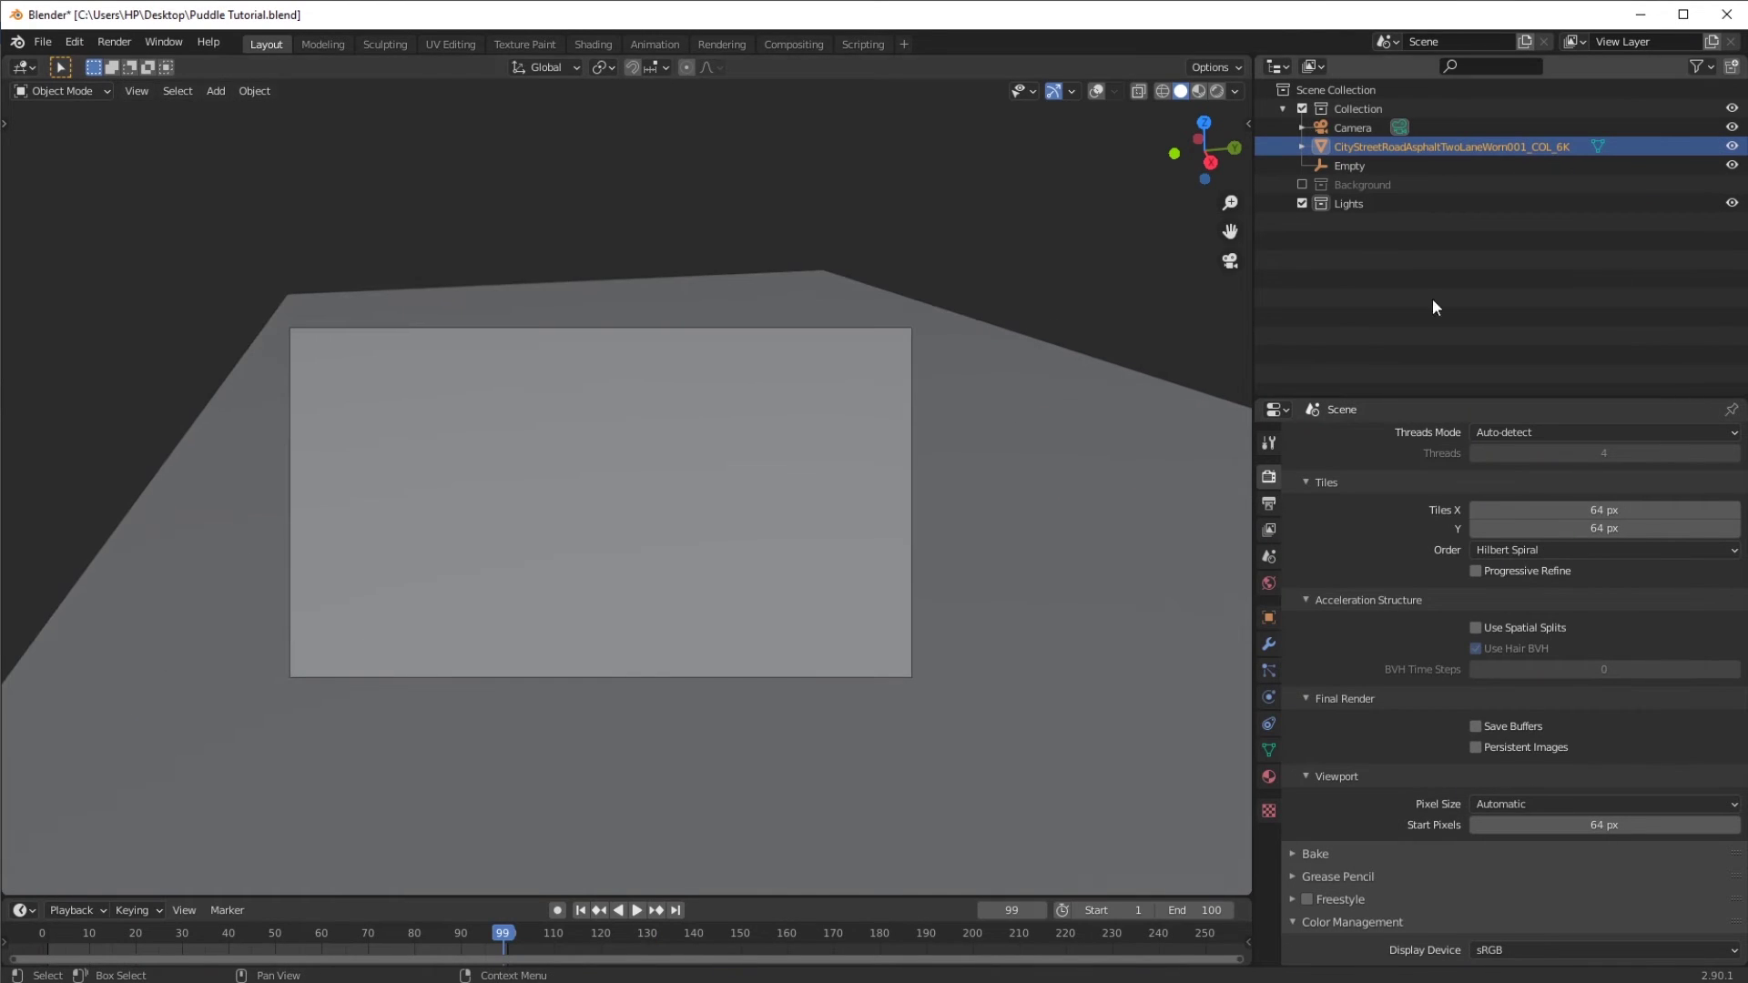
click(1303, 184)
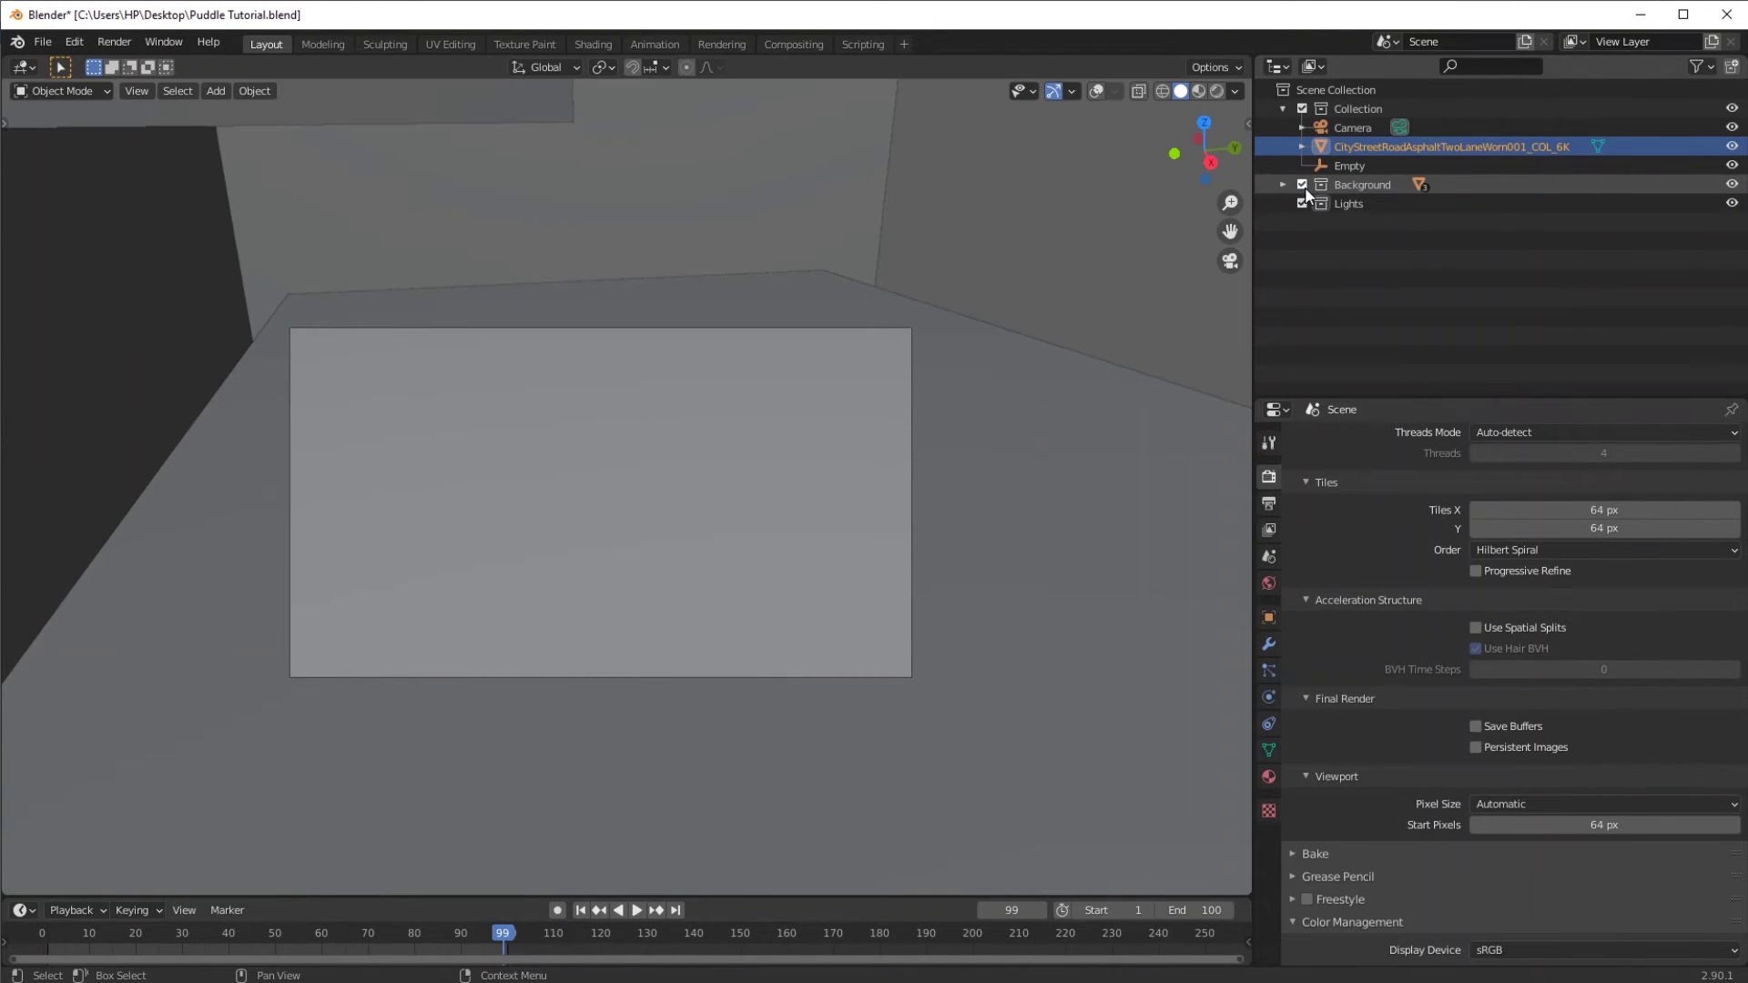
scroll(802, 250, down, 3)
mouse_move(803, 249)
middle_down()
mouse_move(818, 254)
mouse_move(800, 336)
mouse_move(929, 347)
mouse_move(853, 330)
middle_up()
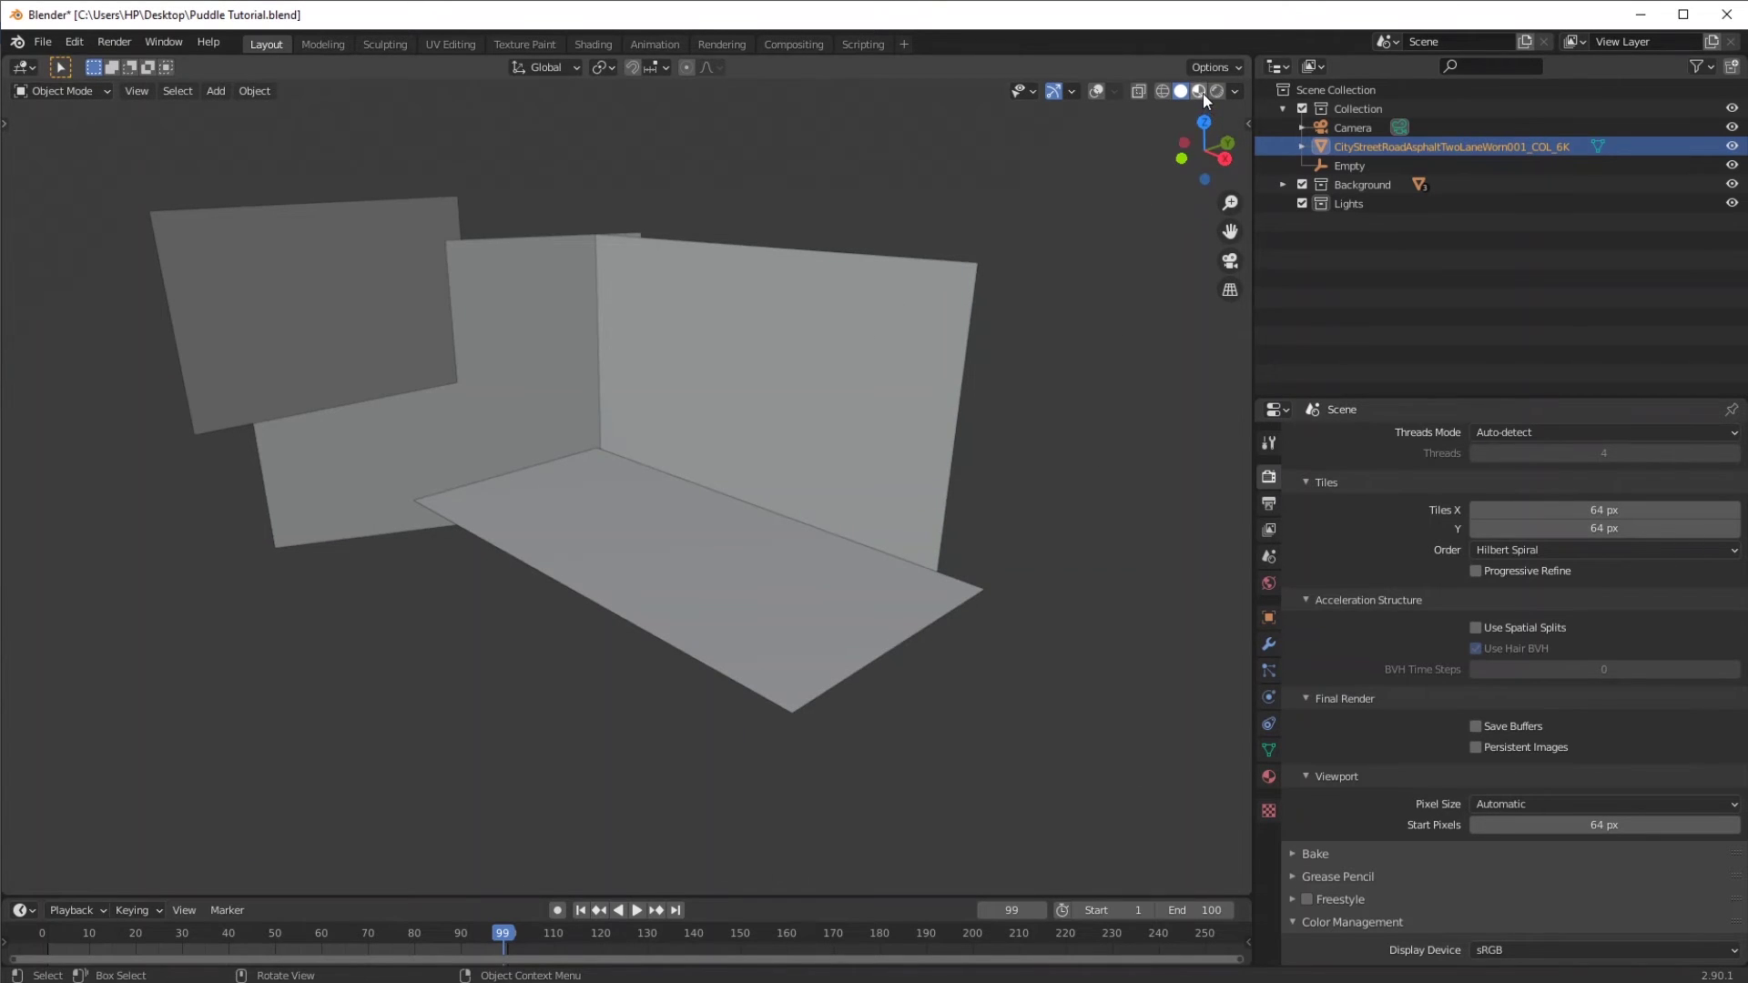
- Switch to Material Preview, look through the scene camera, then change to Rendered shading
click(1198, 91)
middle_drag(904, 257, 863, 264)
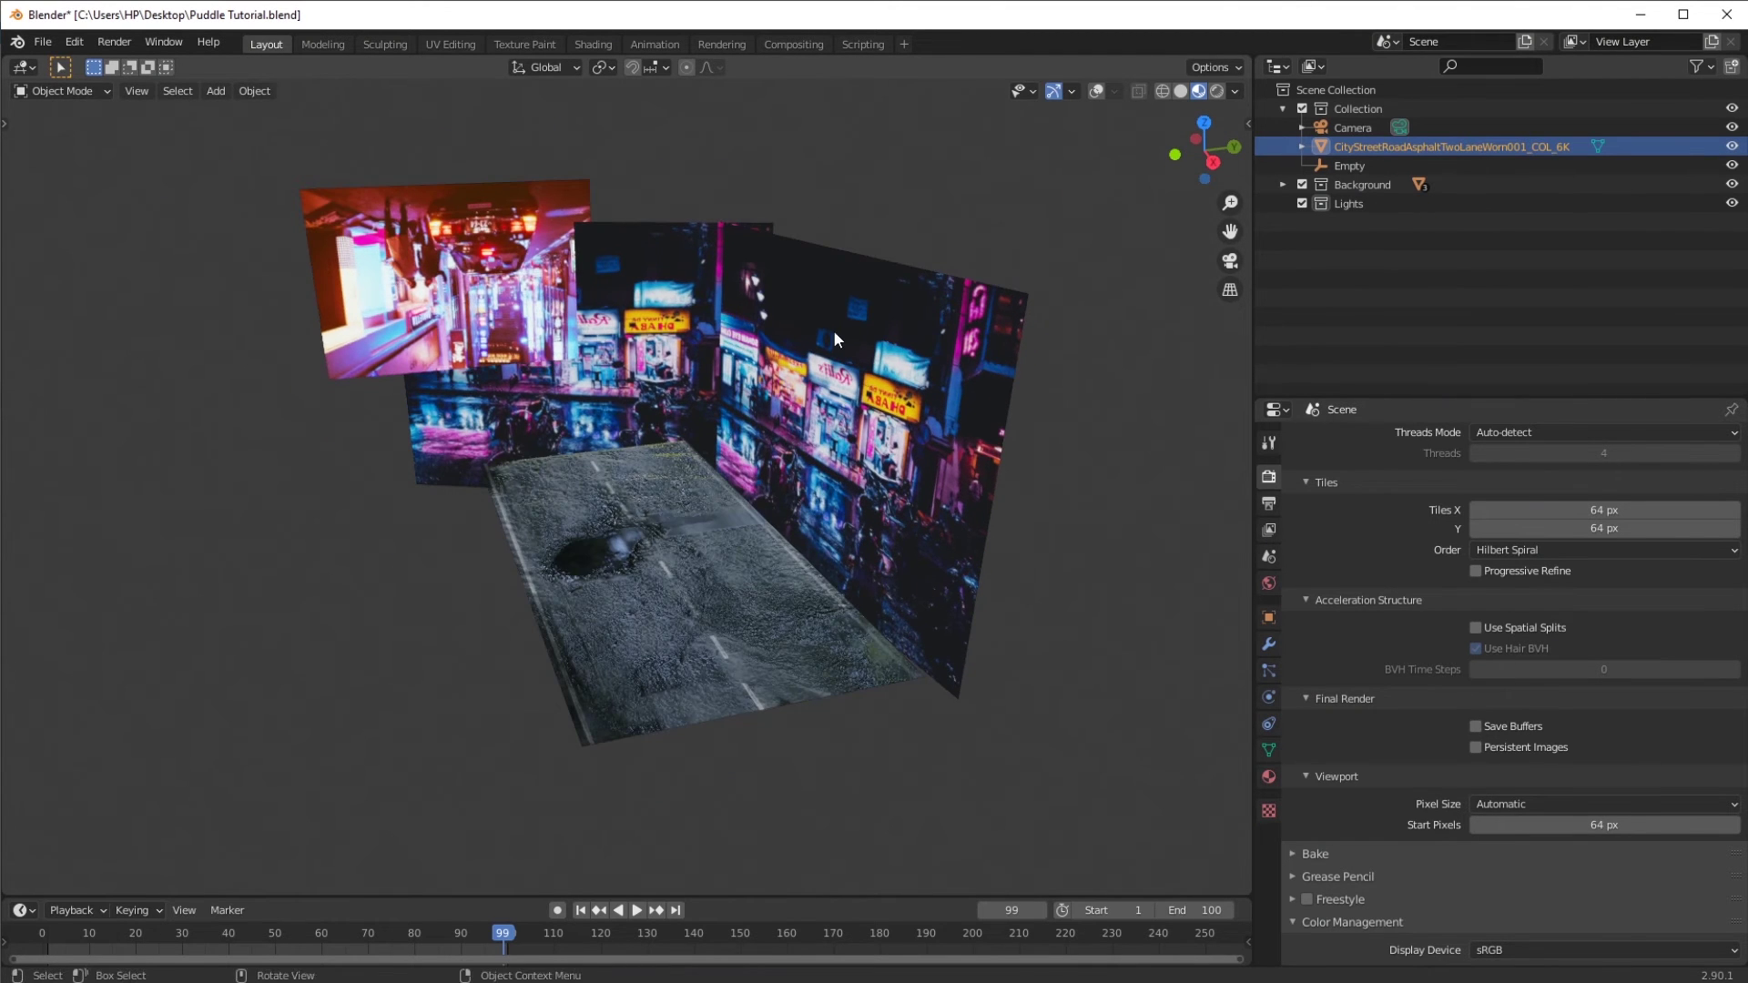
key(KP_0)
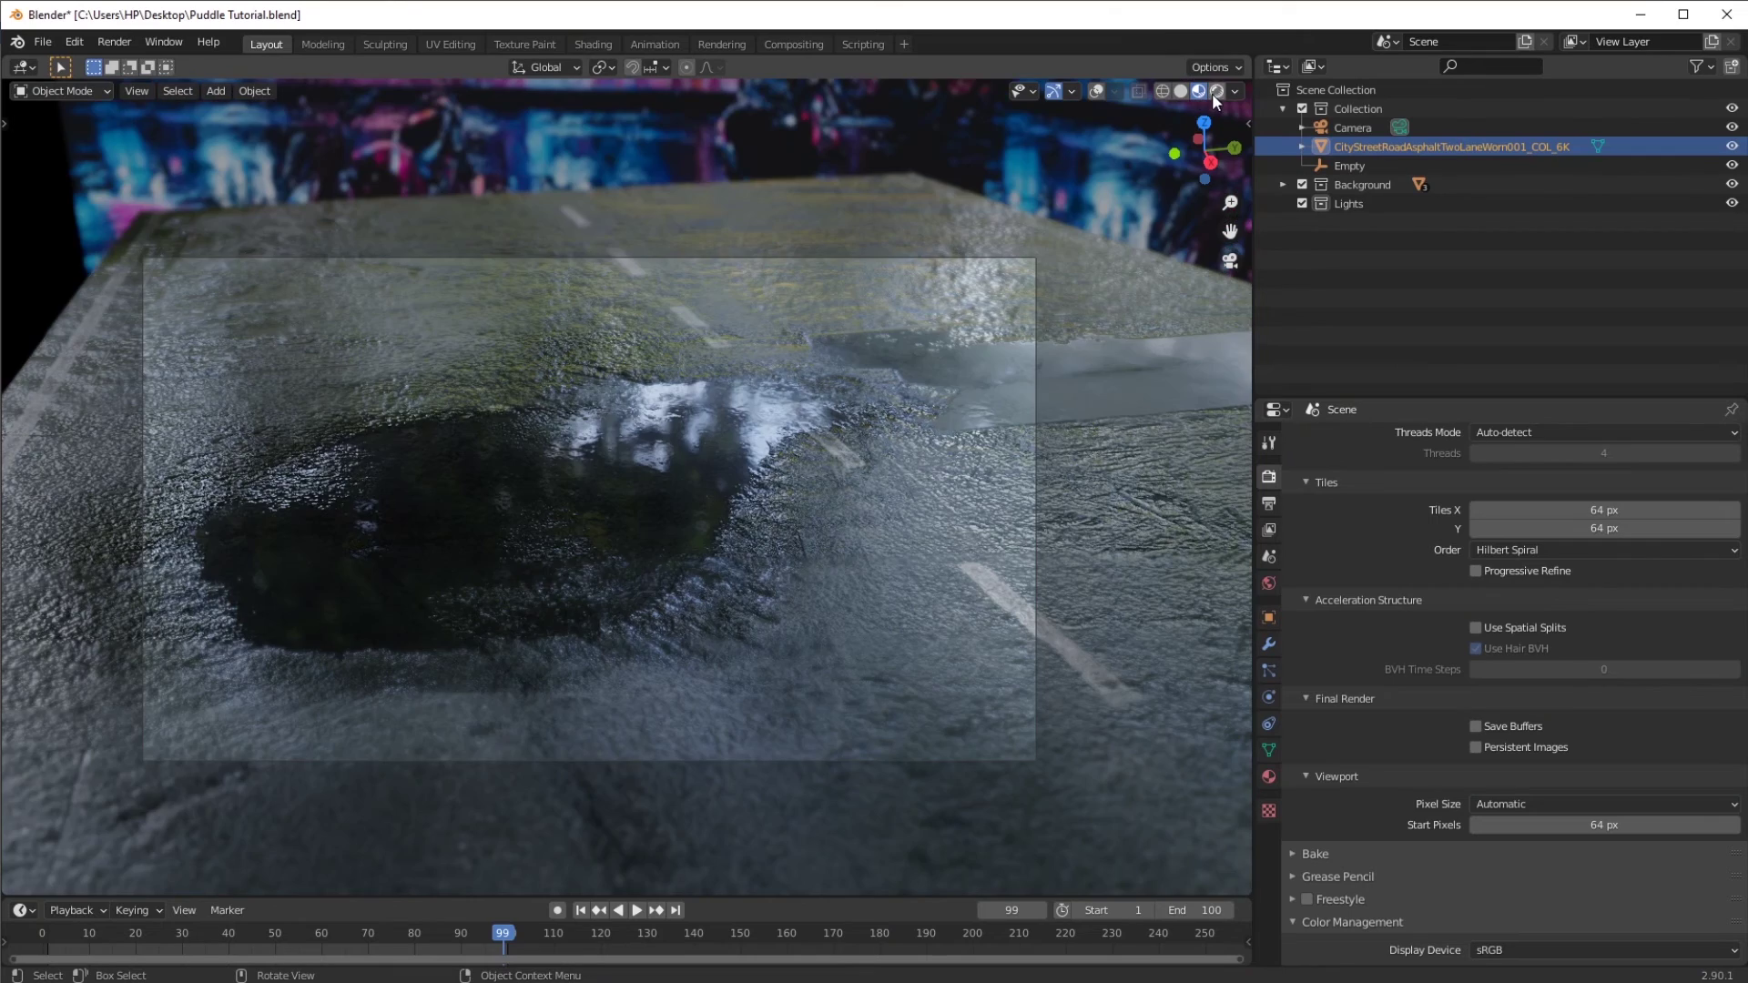
click(1214, 93)
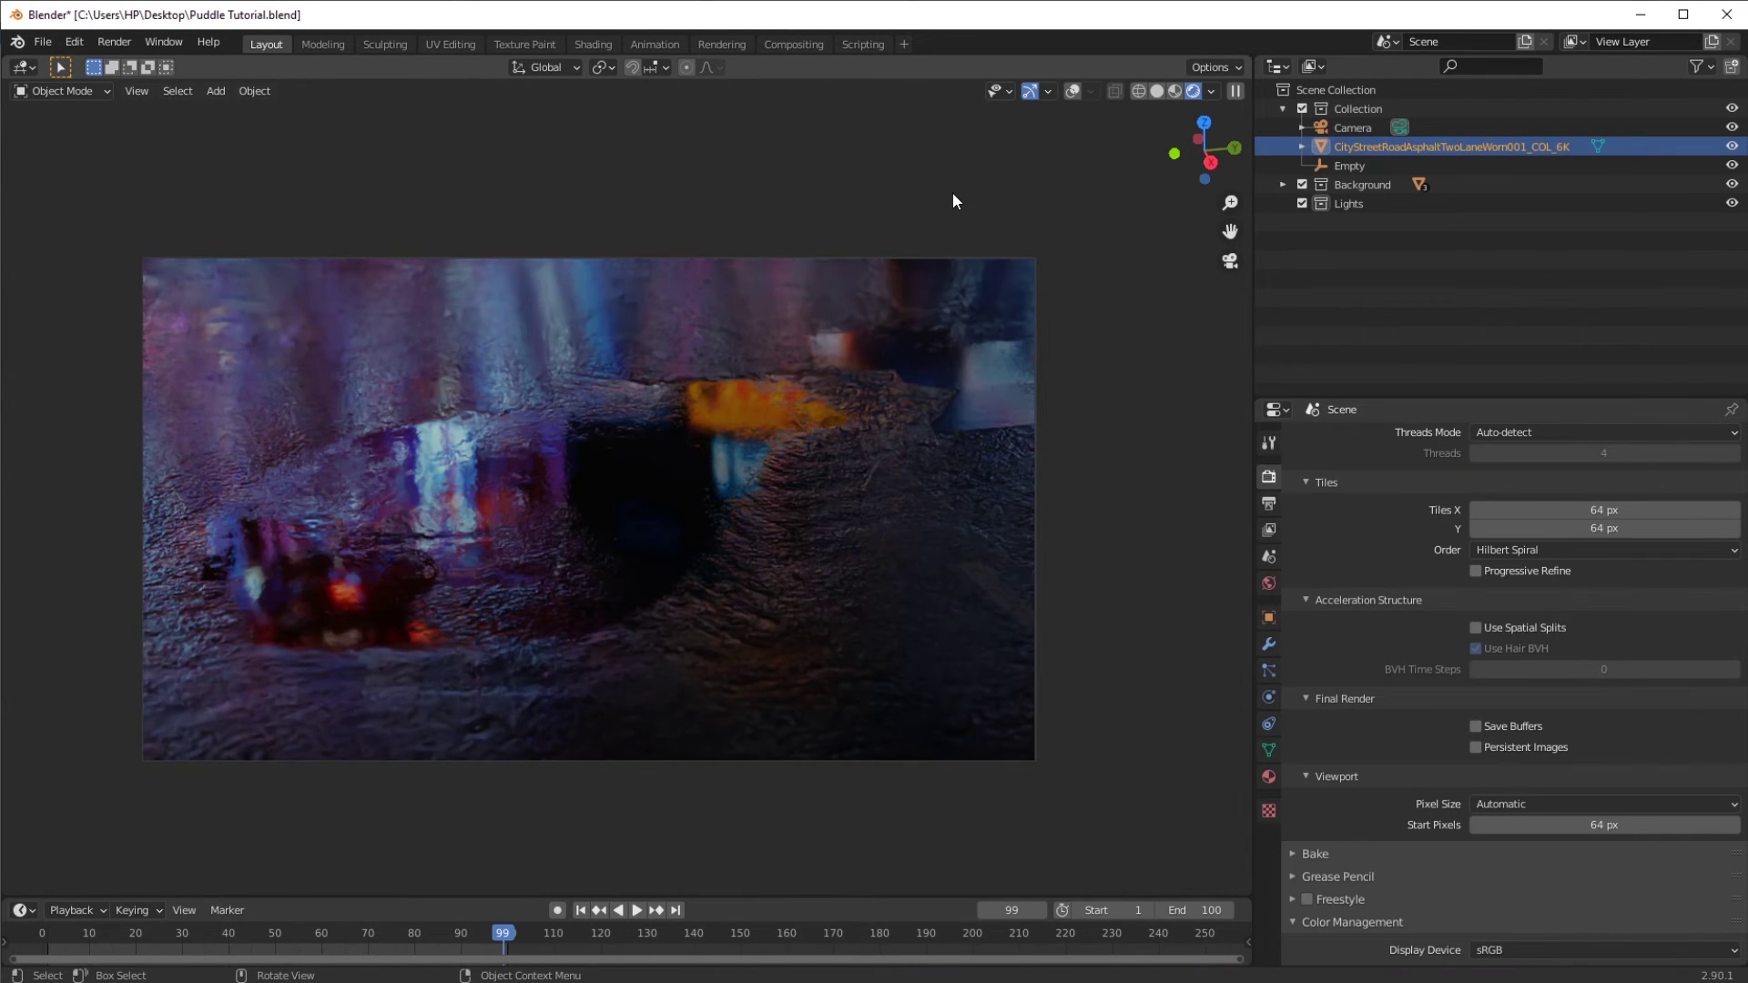
- Add a Point light and position it on the left side of the road
key(shift+a)
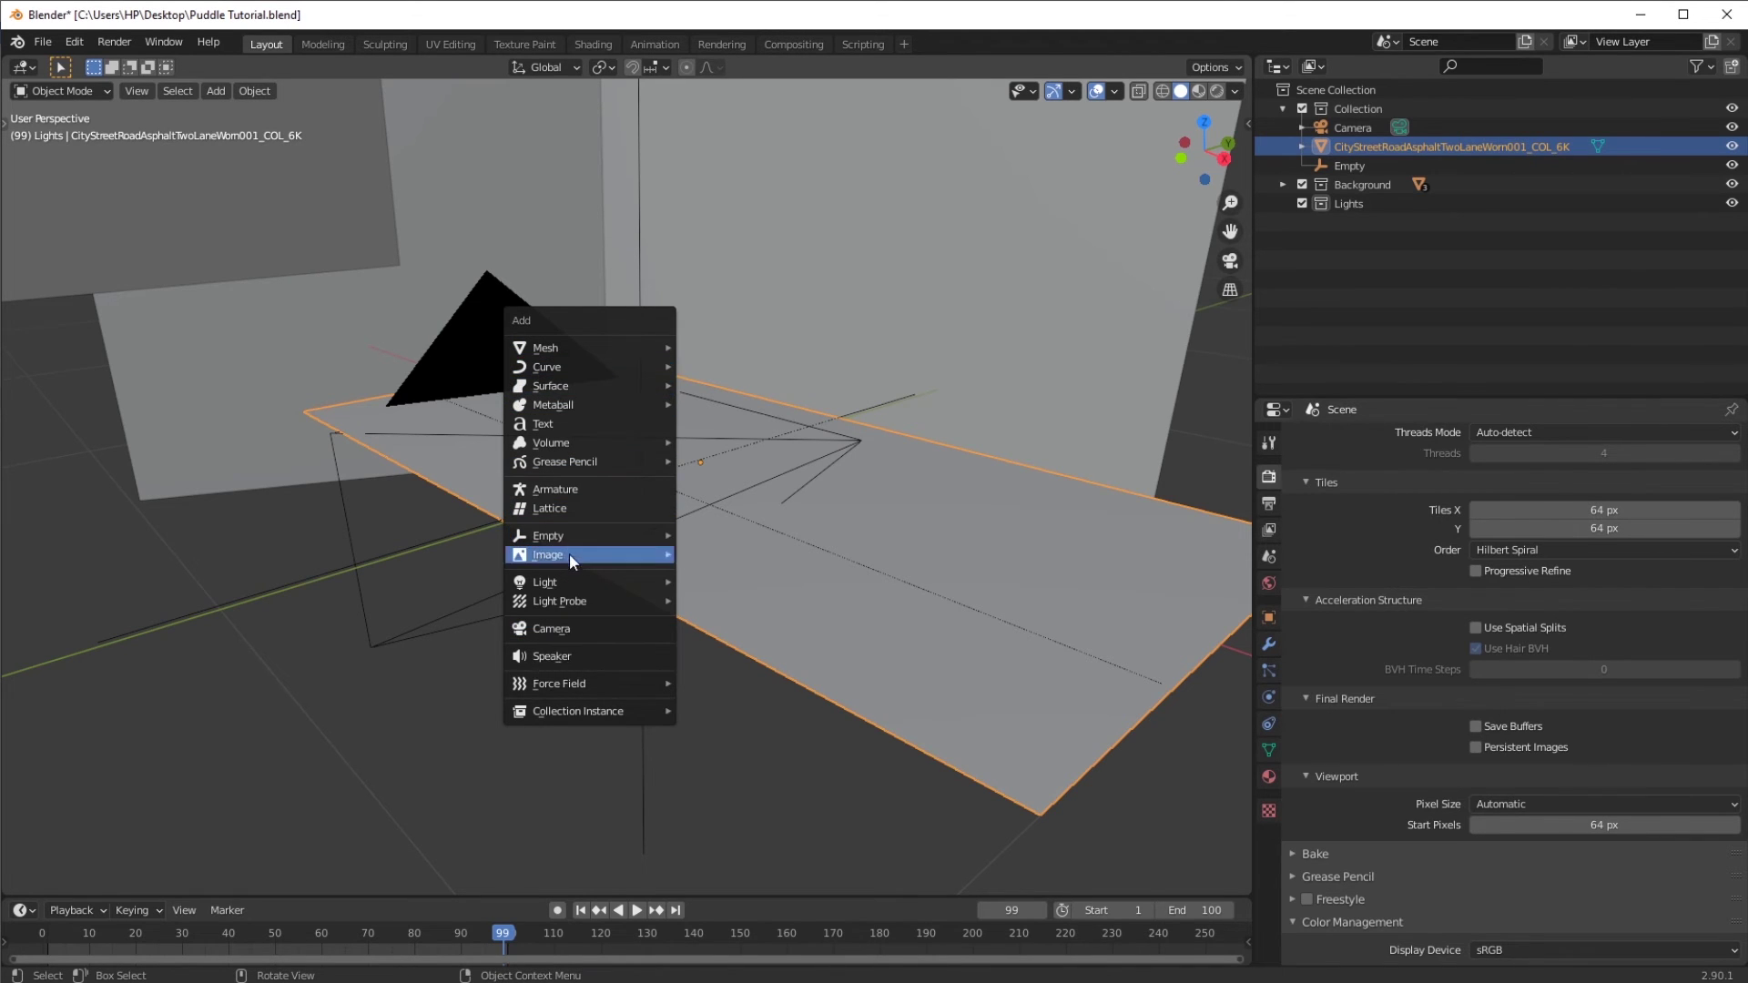
mouse_move(572, 577)
click(713, 583)
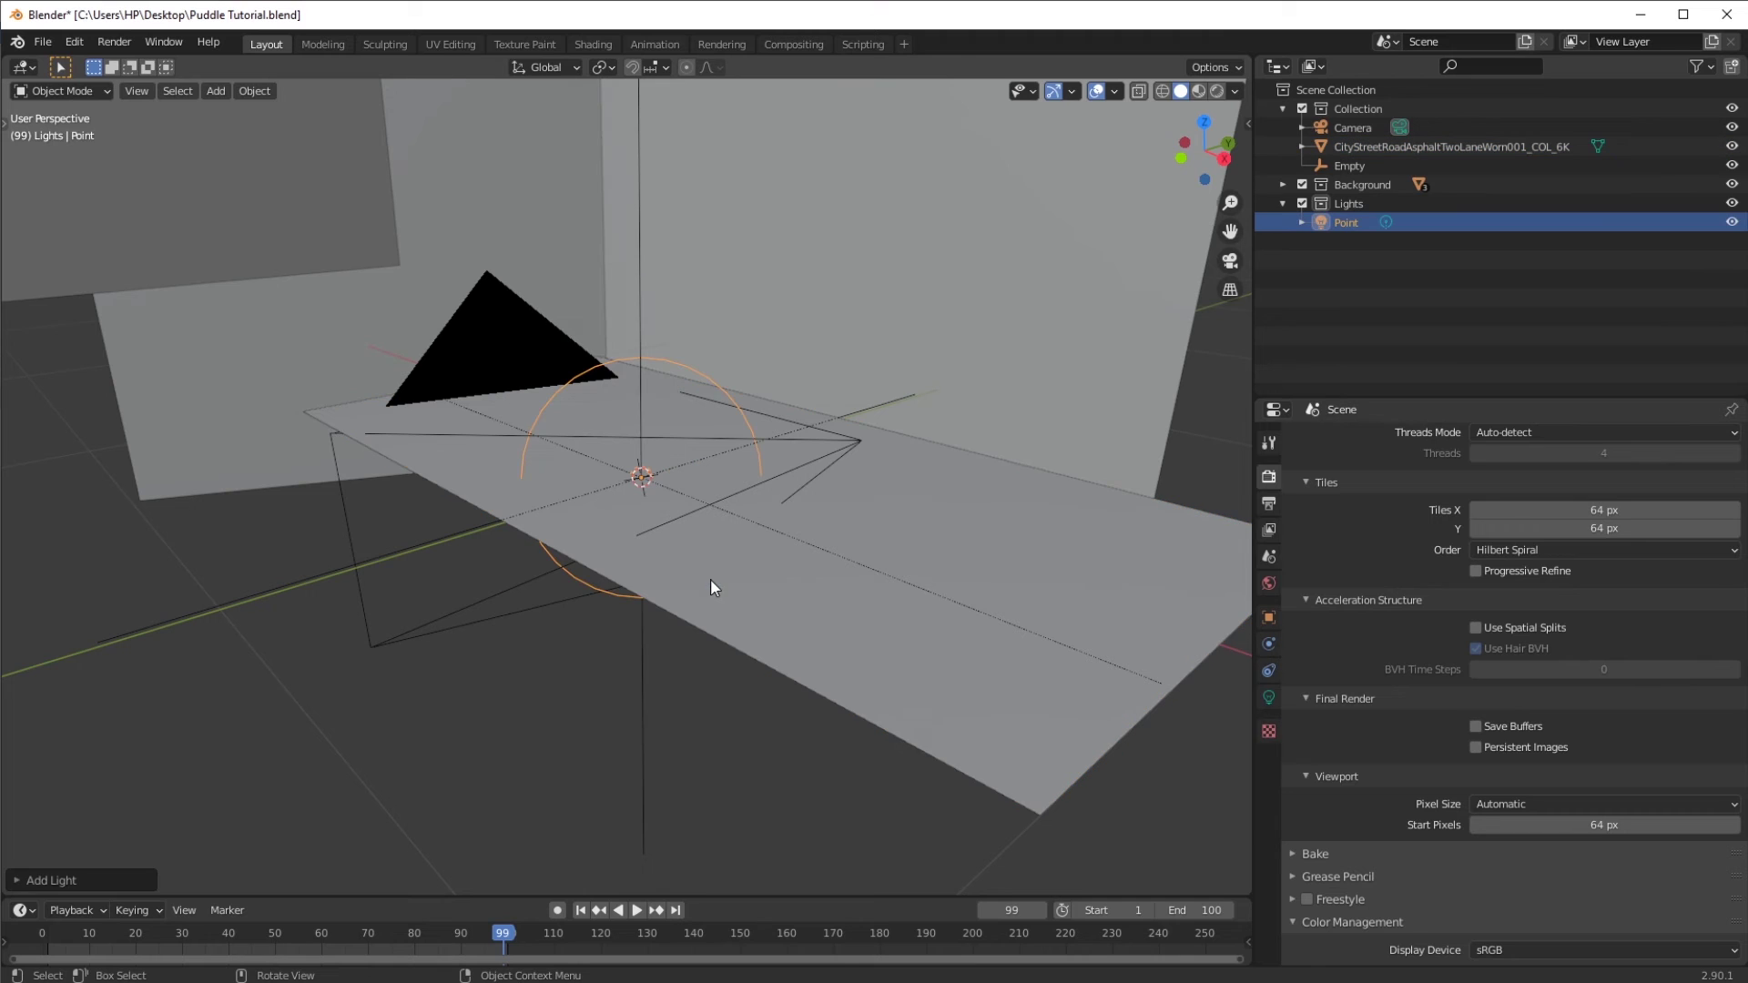
key(g)
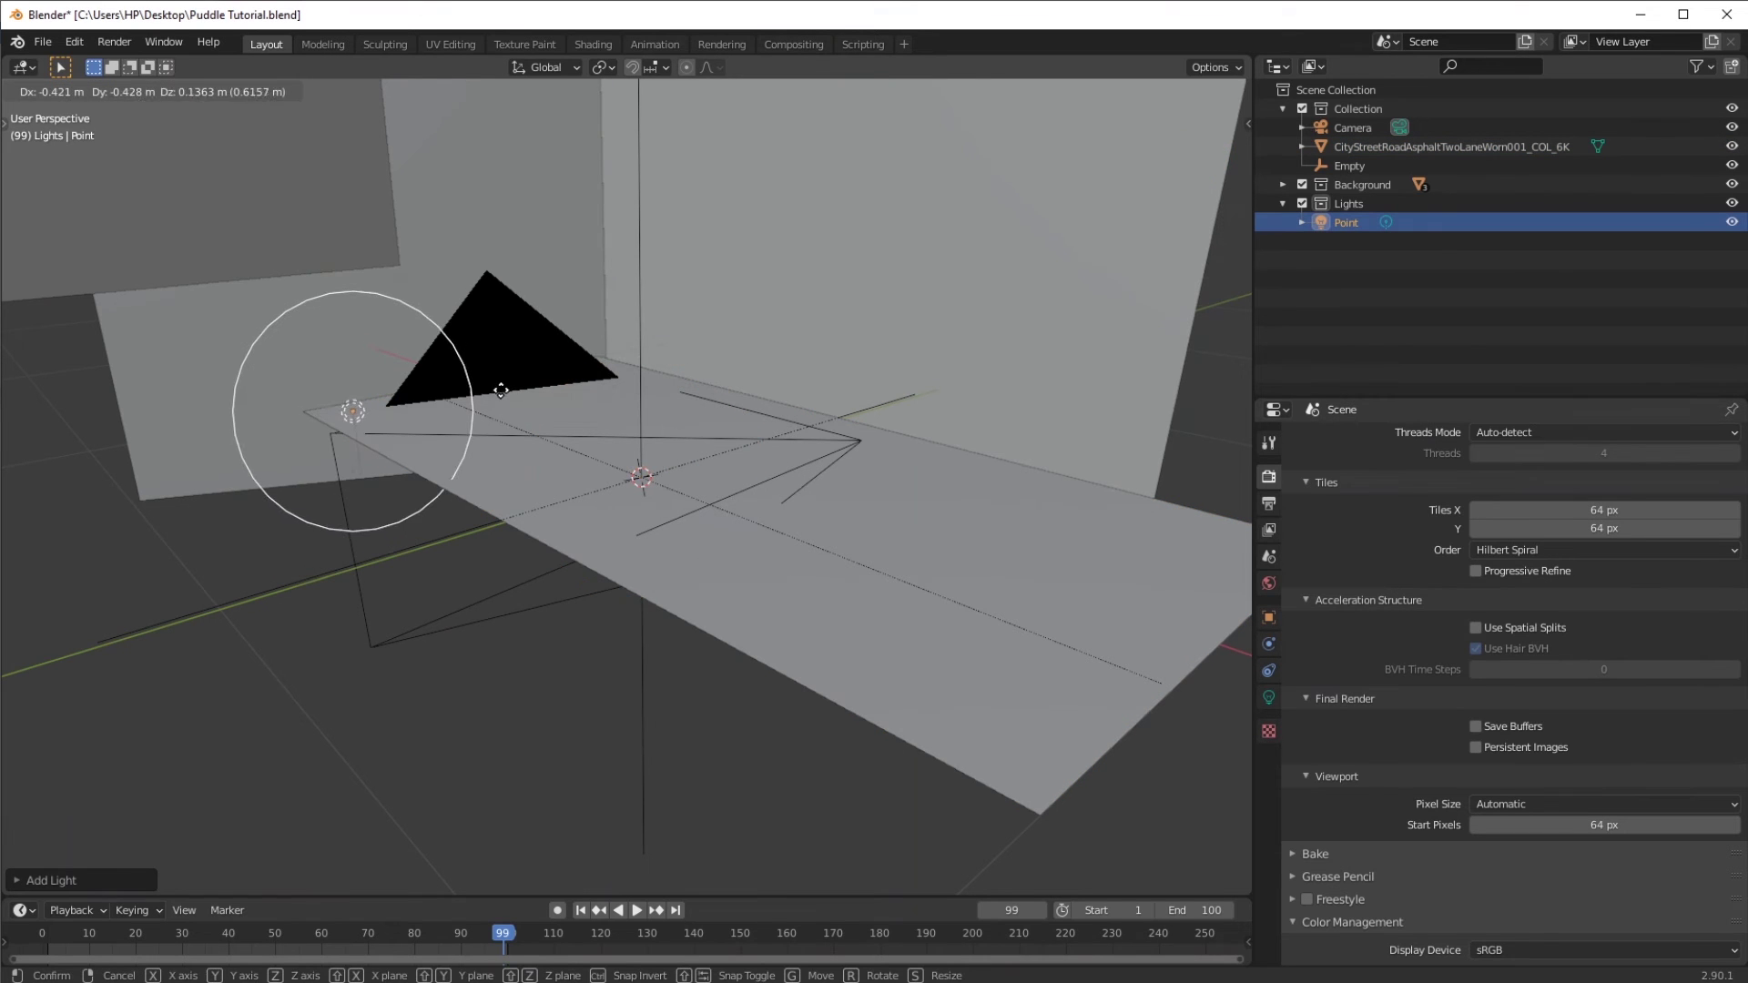
click(429, 359)
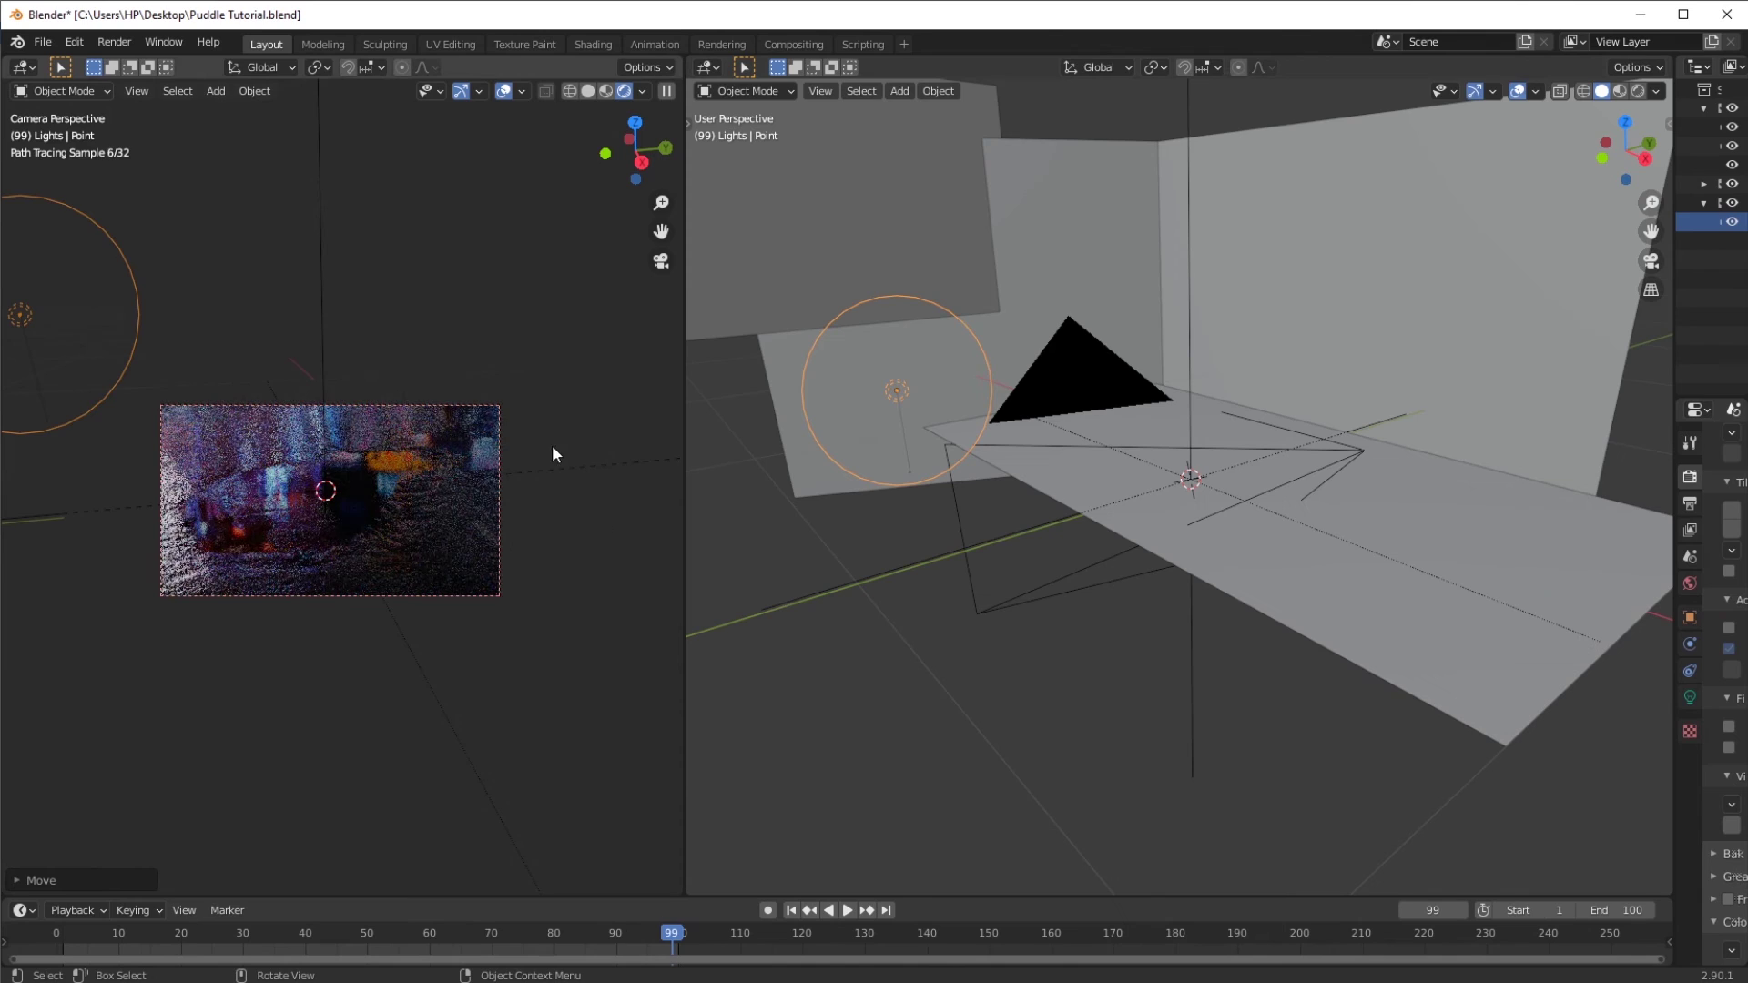
scroll(553, 453, up, 2)
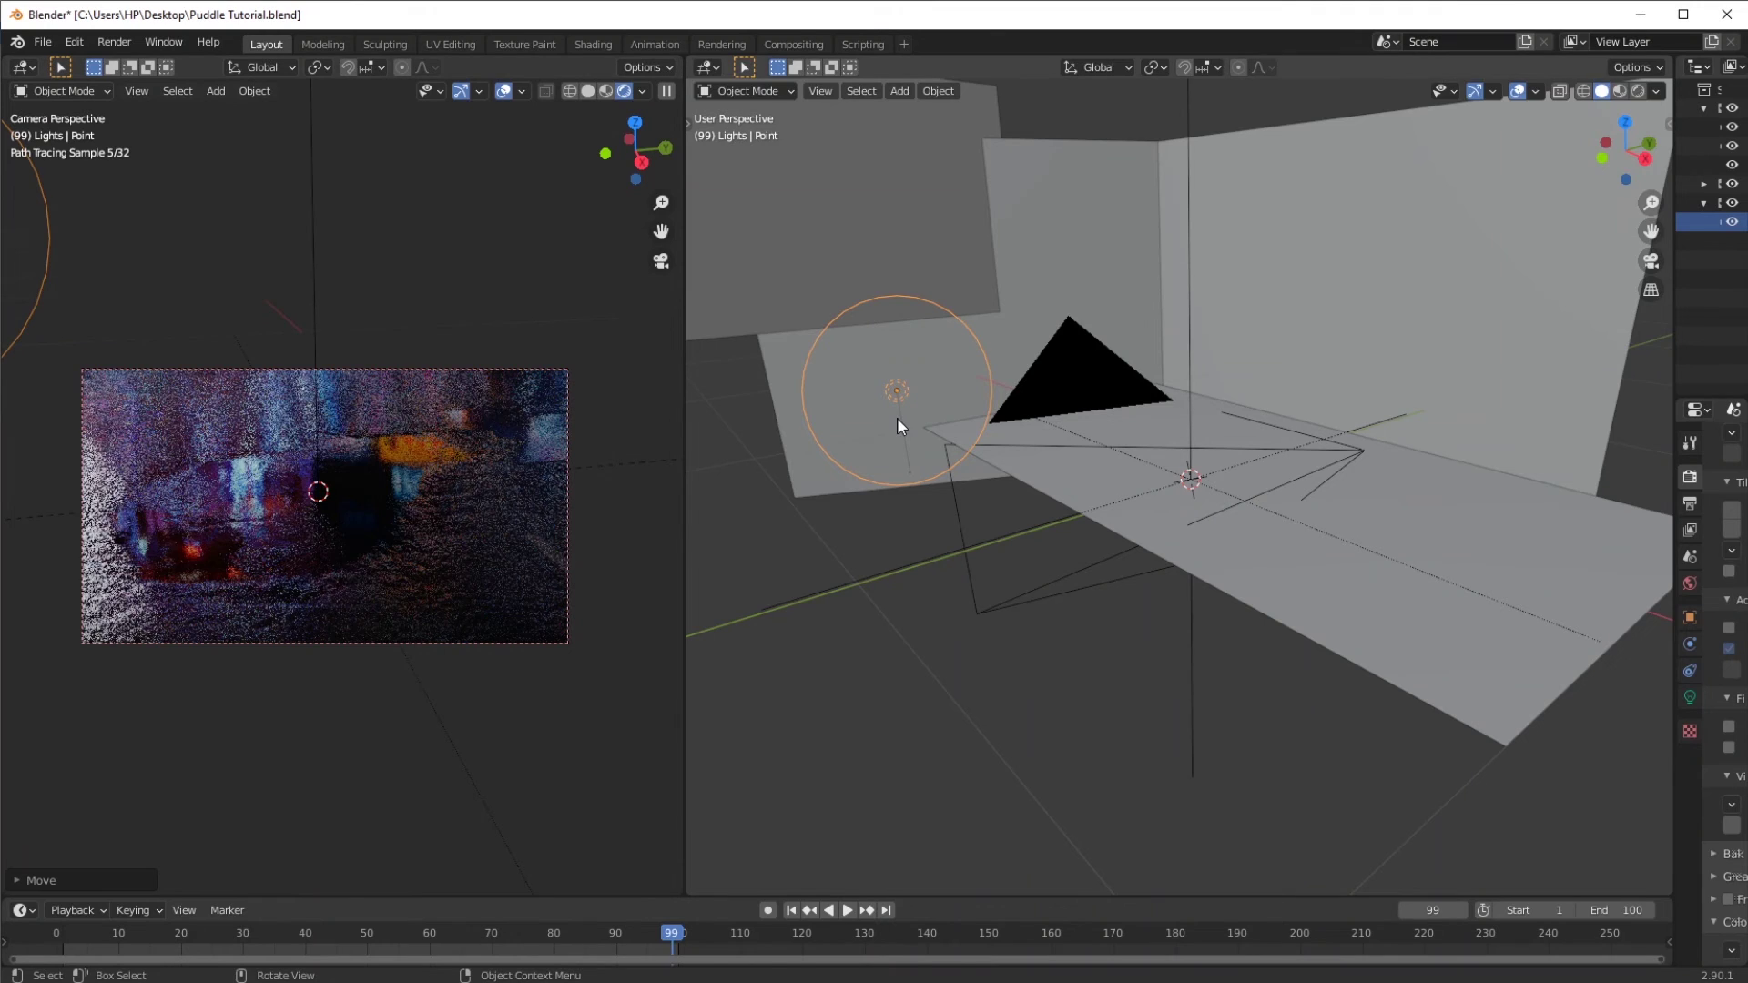
key(g)
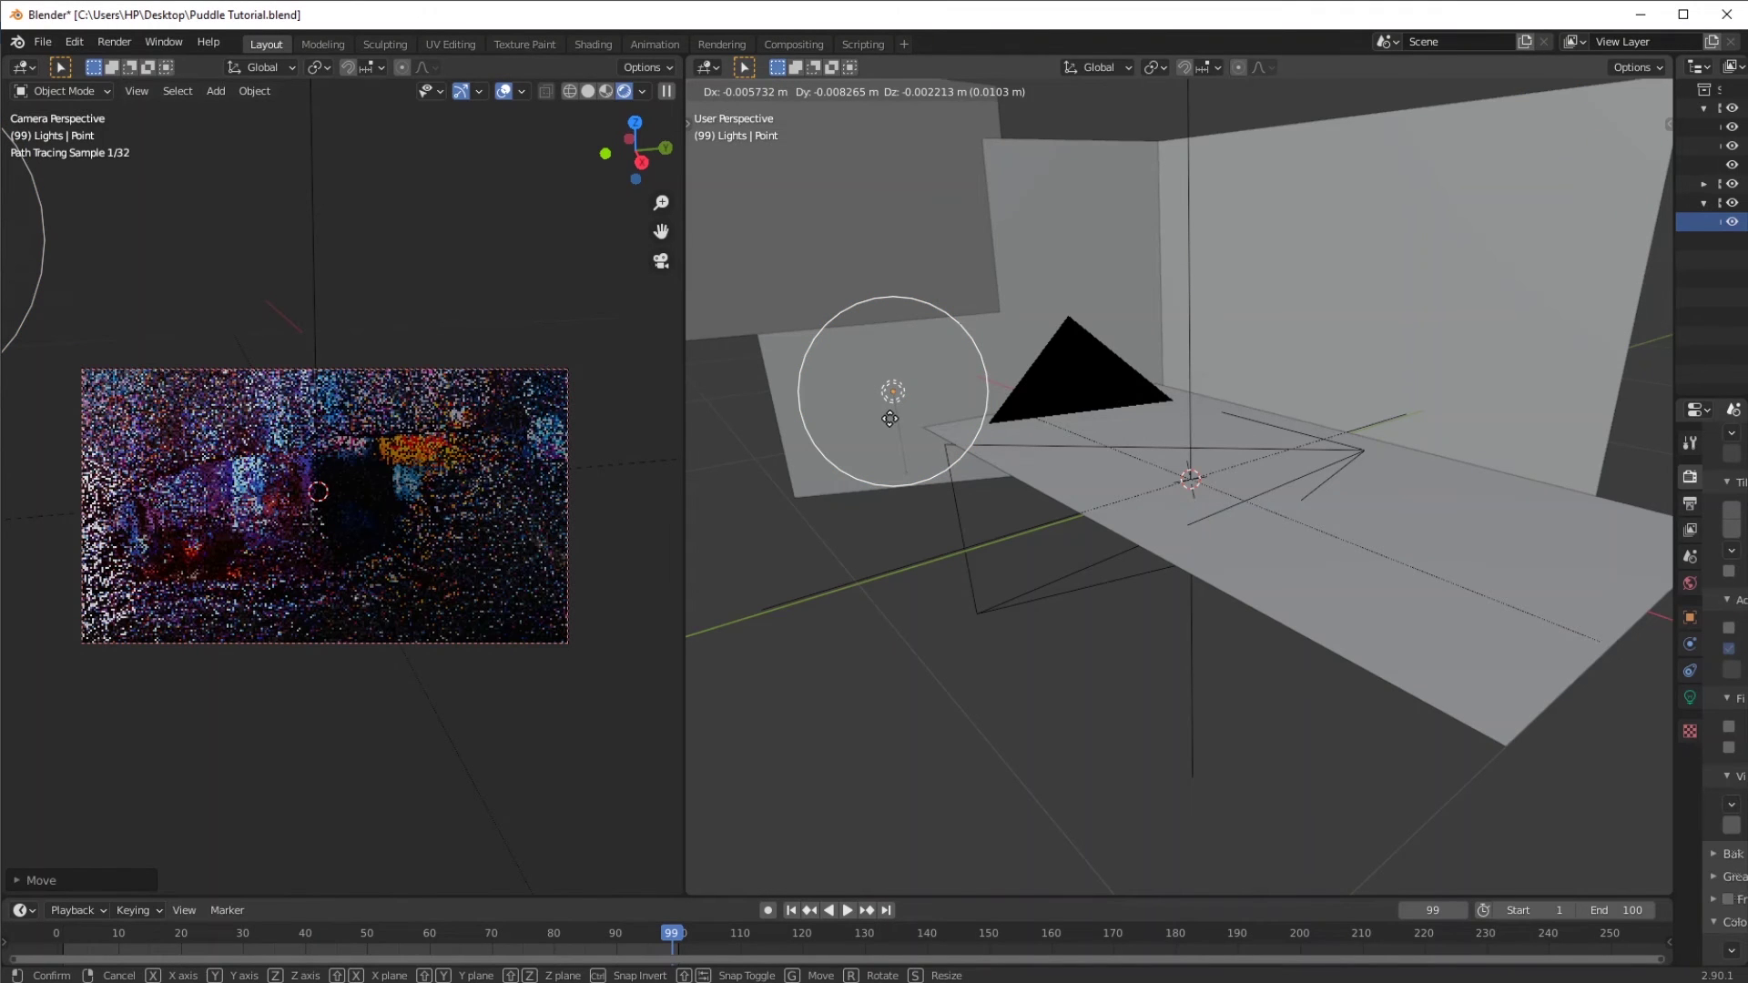
click(889, 418)
drag(1674, 616, 1363, 615)
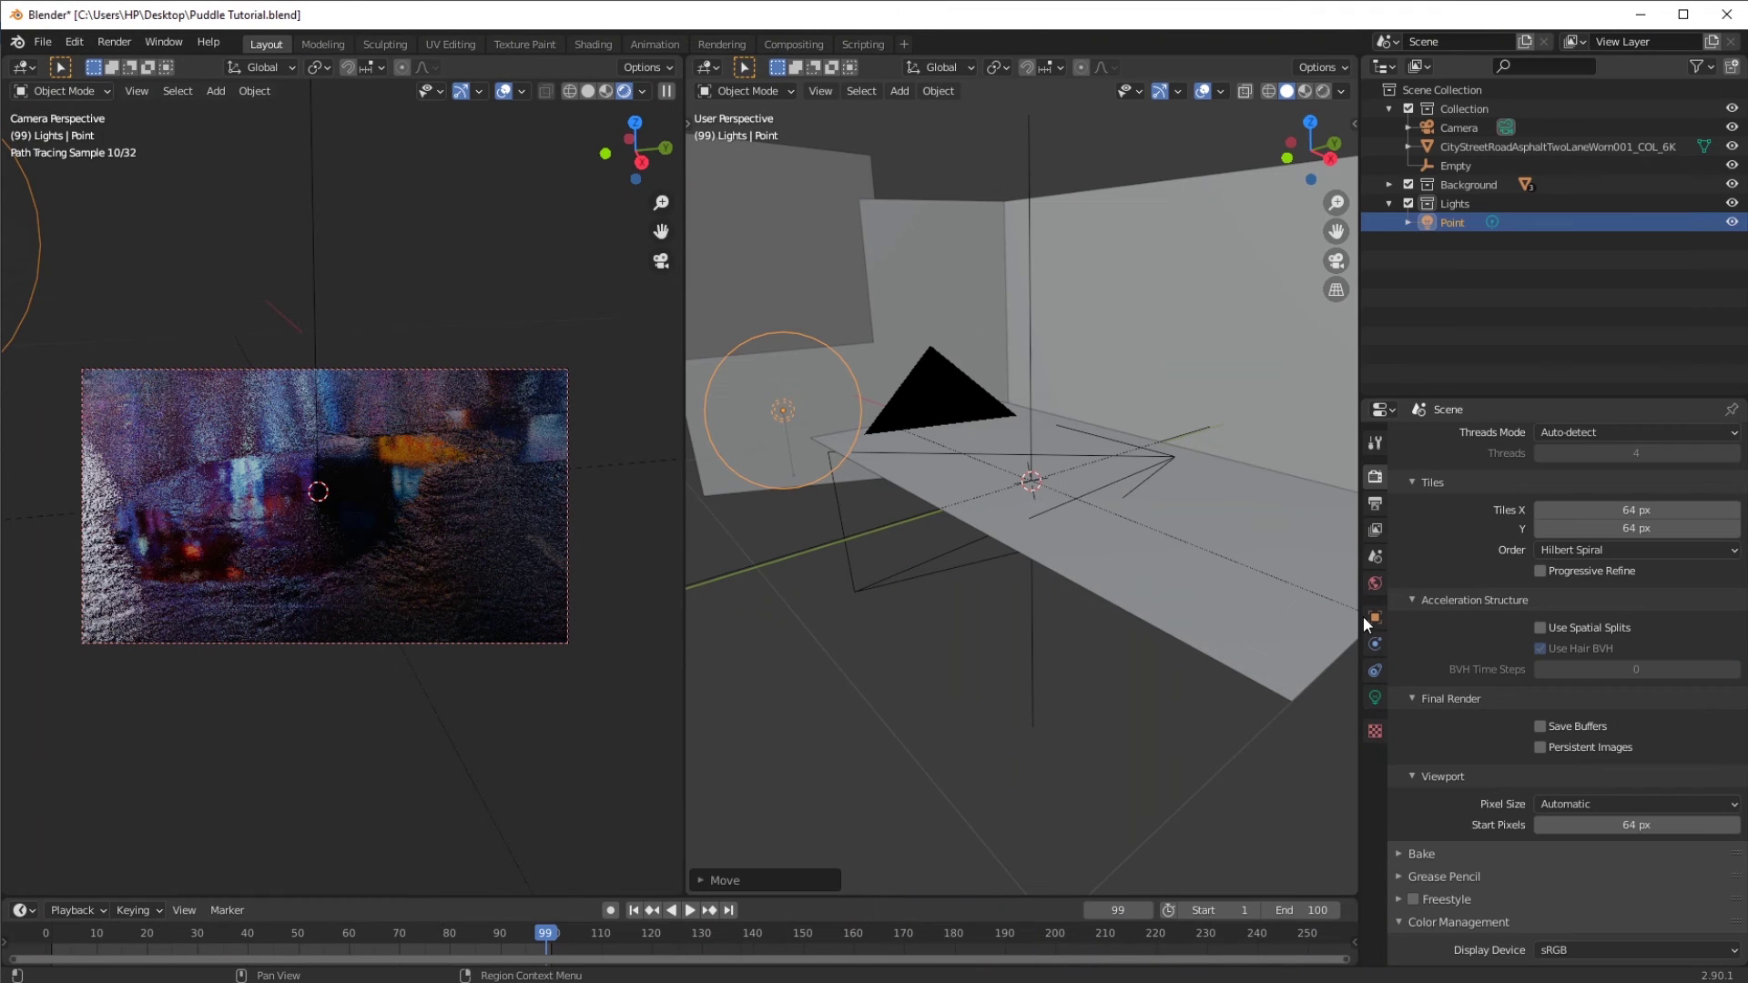
- Set the Point light's colour to red in its light properties
click(1375, 696)
click(1623, 543)
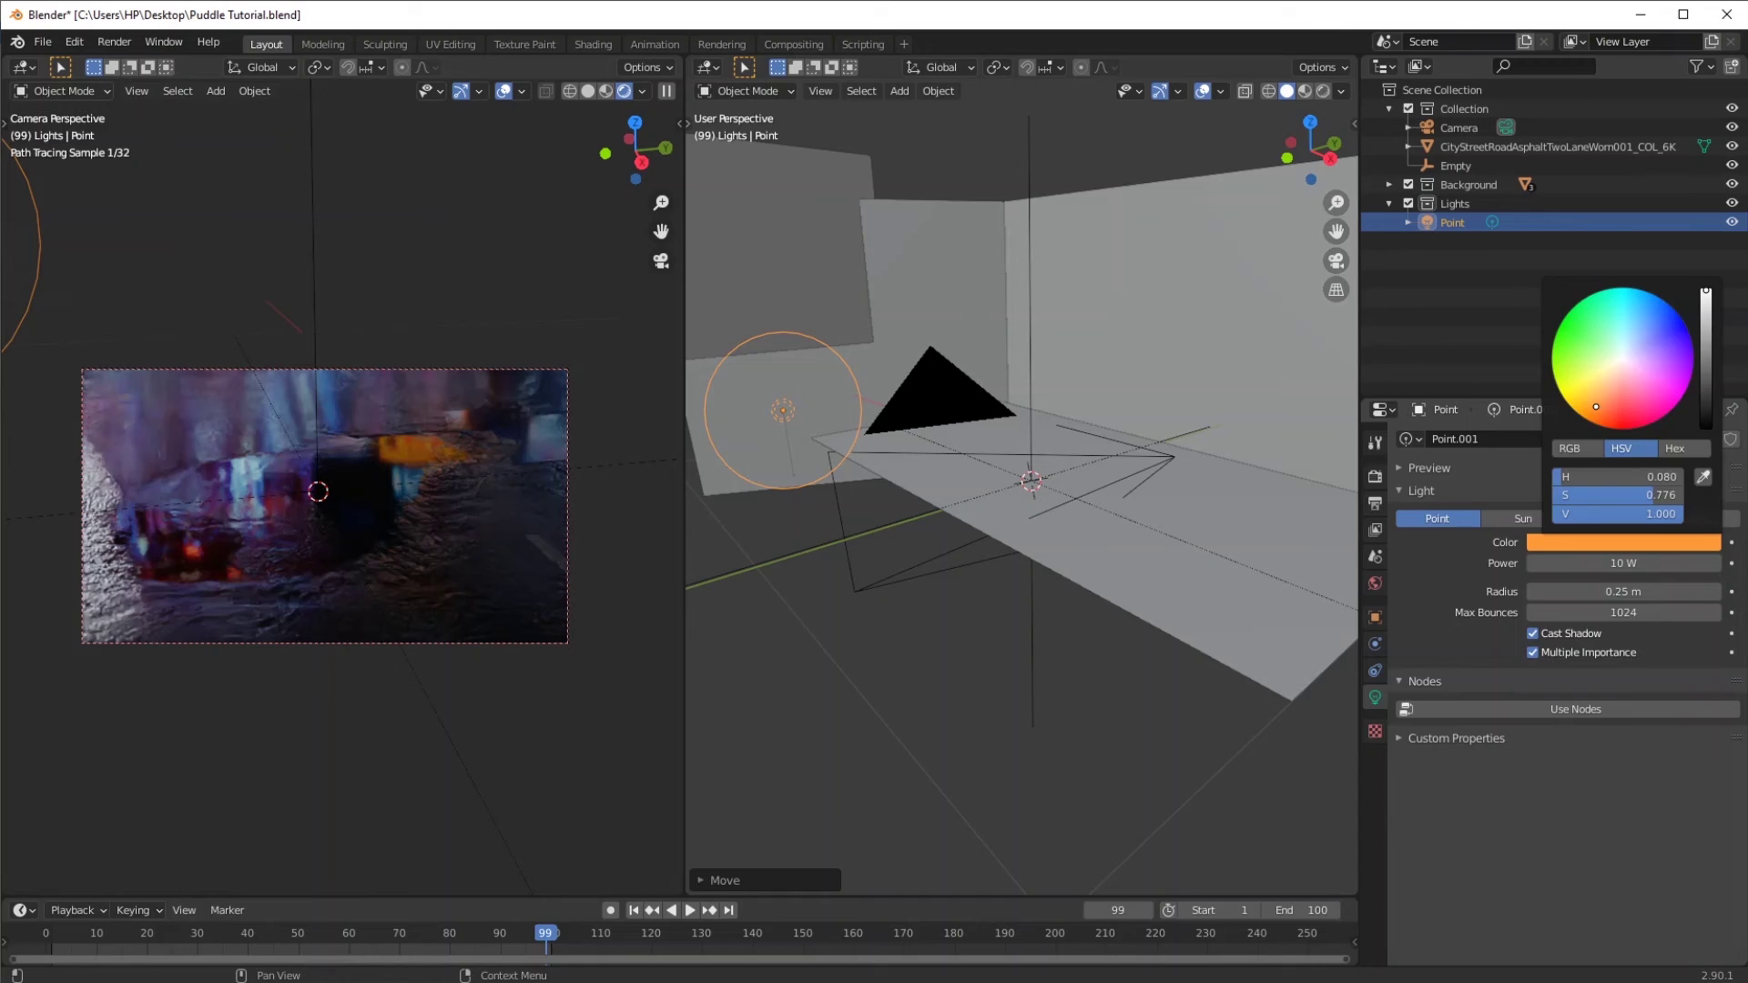
click(1595, 542)
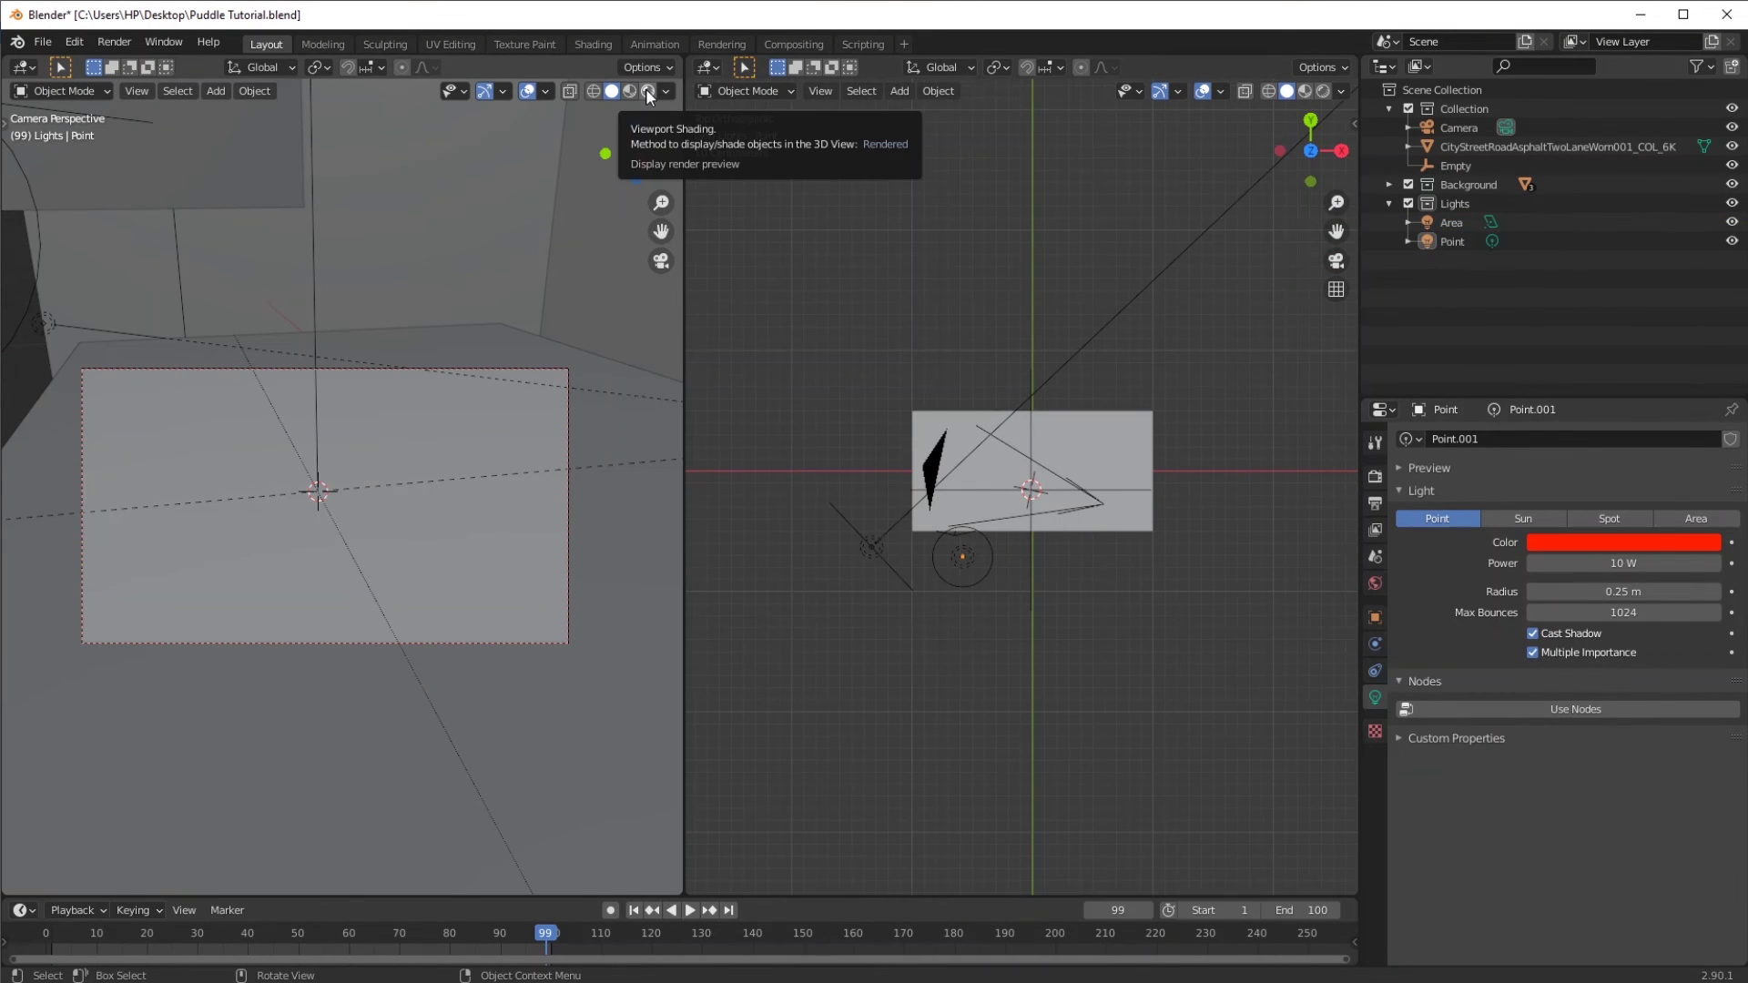
- Switch the left camera viewport to Rendered shading to preview the red-lit puddle road
click(647, 91)
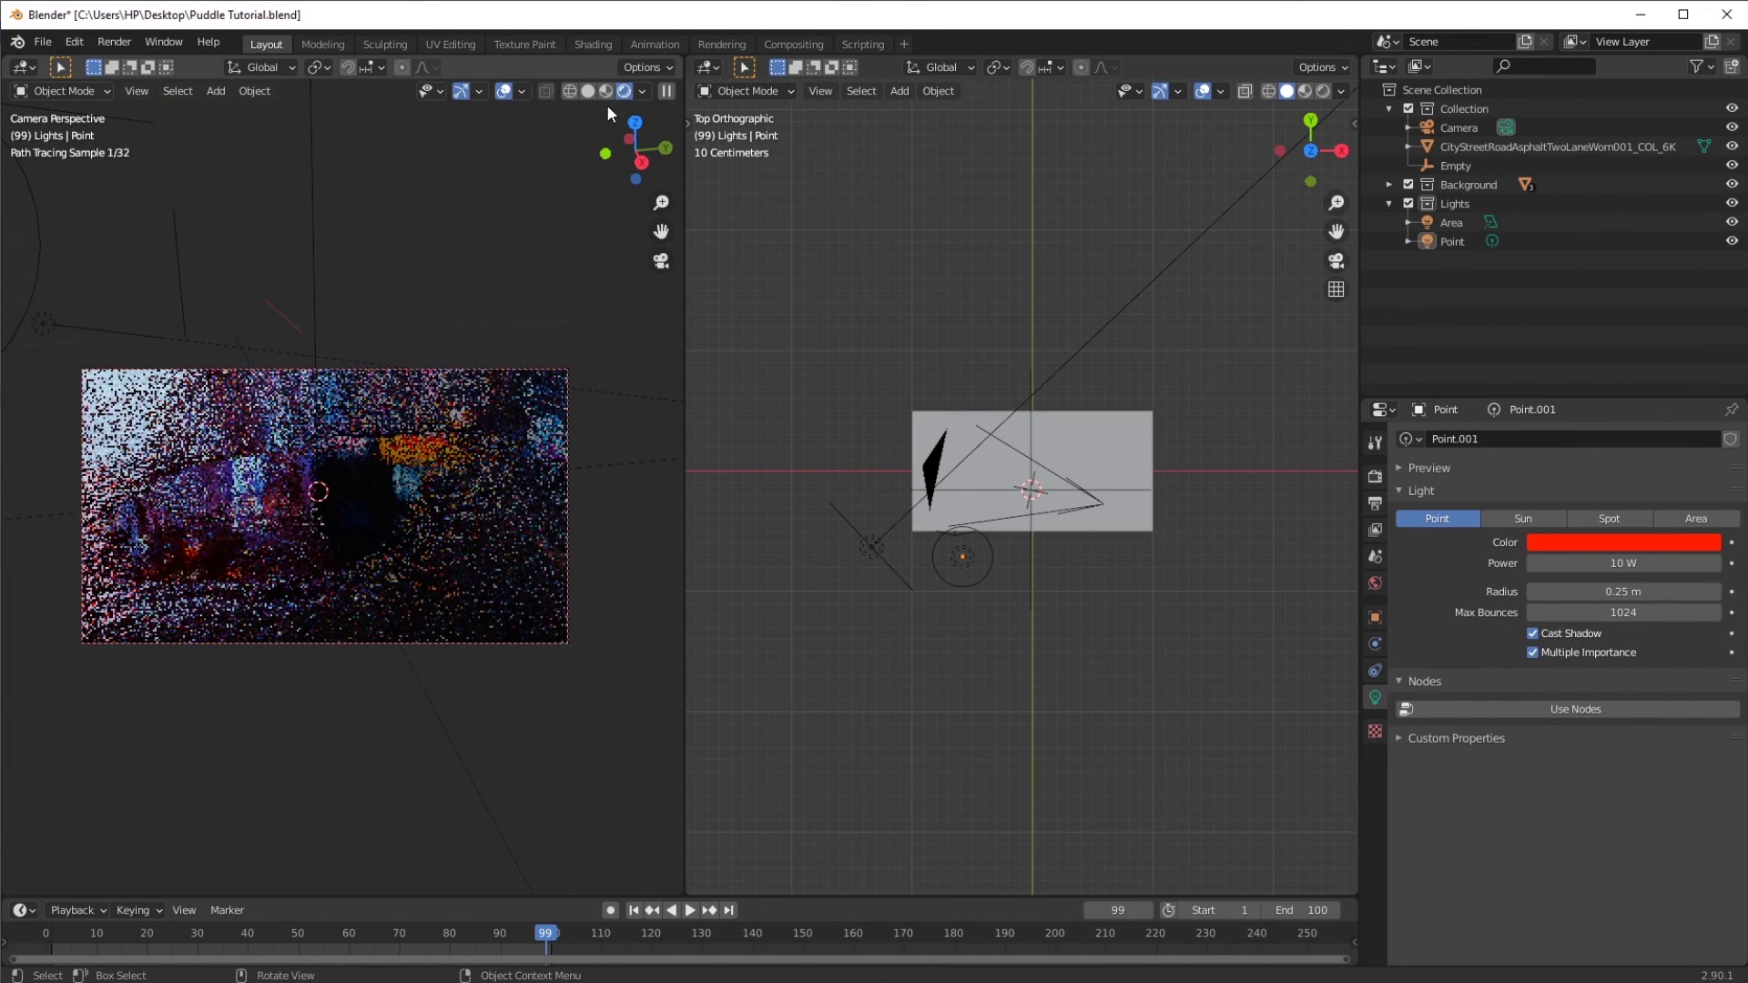